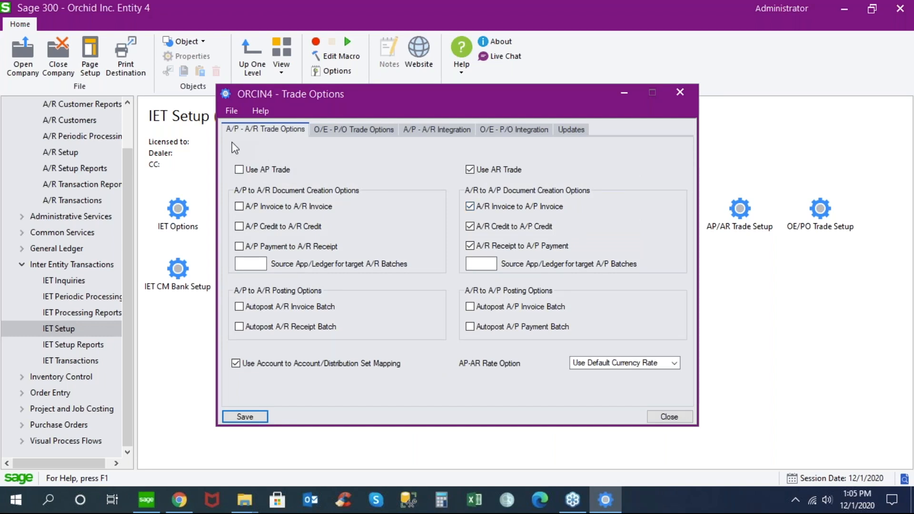
- Review the O/E - P/O and A/P - A/R trade options, and close the Trade Options window
click(360, 135)
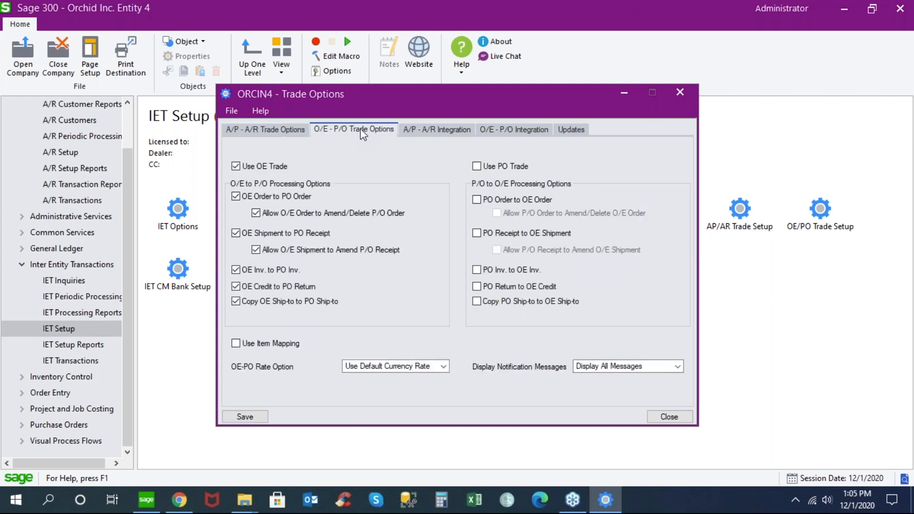
click(298, 130)
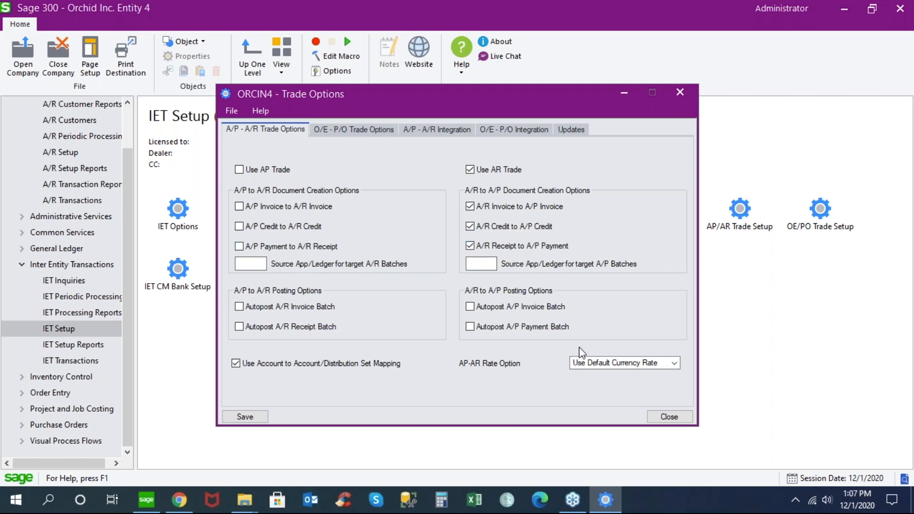
click(668, 417)
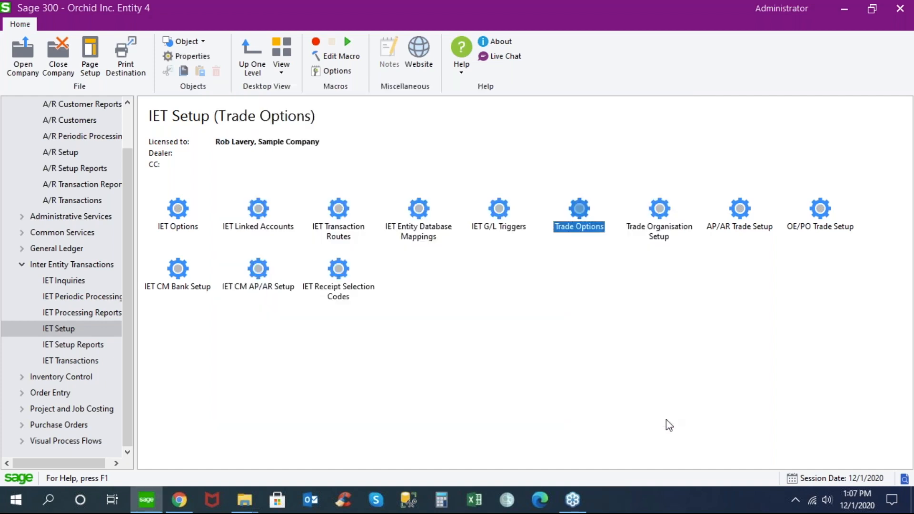
- In AP/AR Trade Setup, bring up the A/R Document to A/P Document record and examine its partner account, target company, target partner and price multiplier
double_click(741, 209)
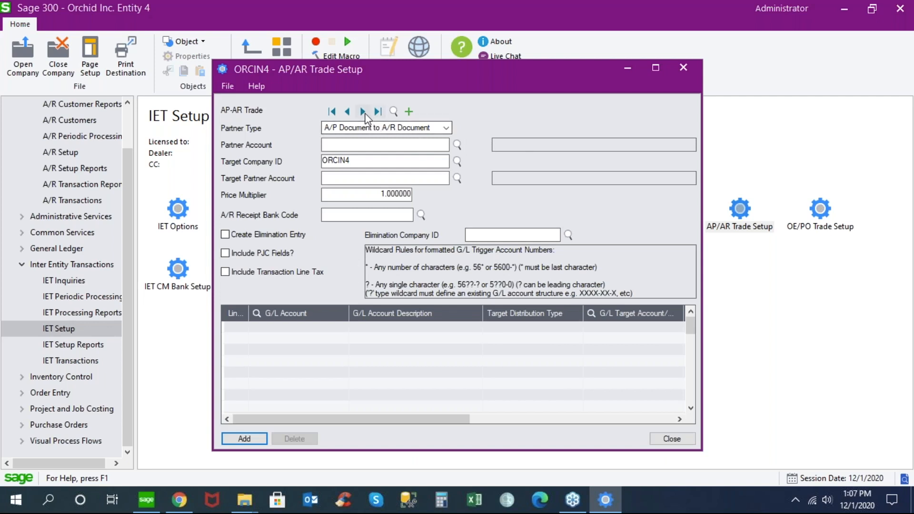
click(362, 112)
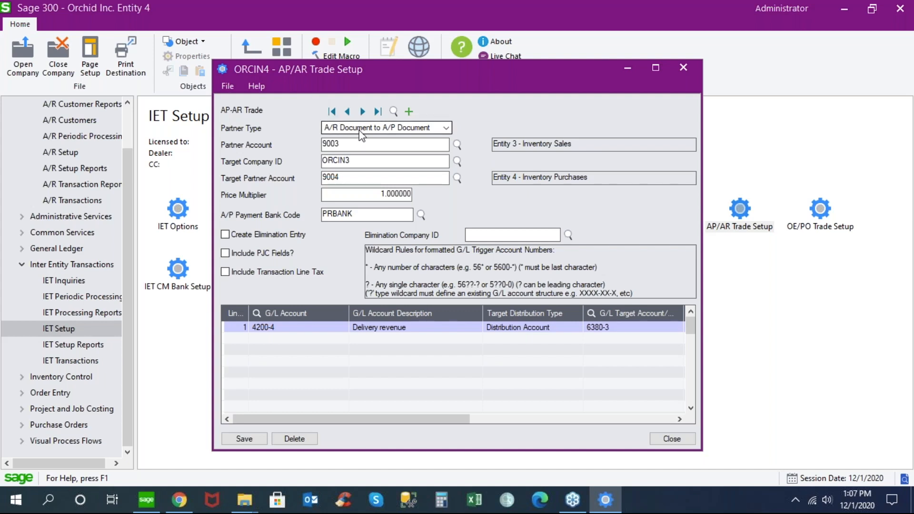
drag(353, 144, 300, 147)
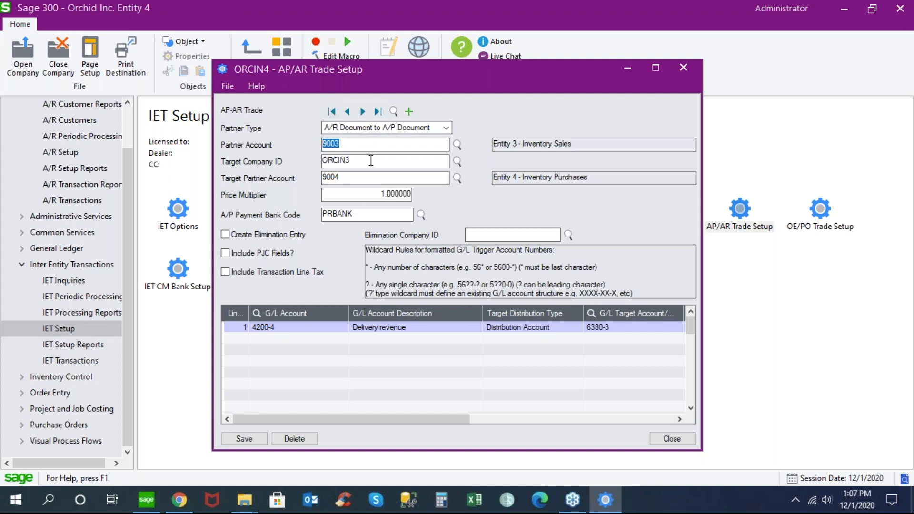
drag(369, 160, 308, 162)
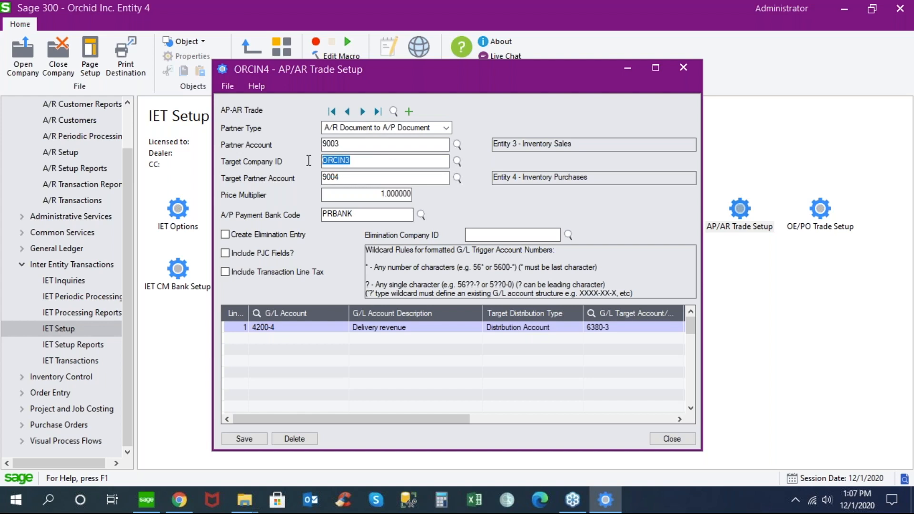
drag(351, 176, 290, 182)
drag(376, 196, 428, 193)
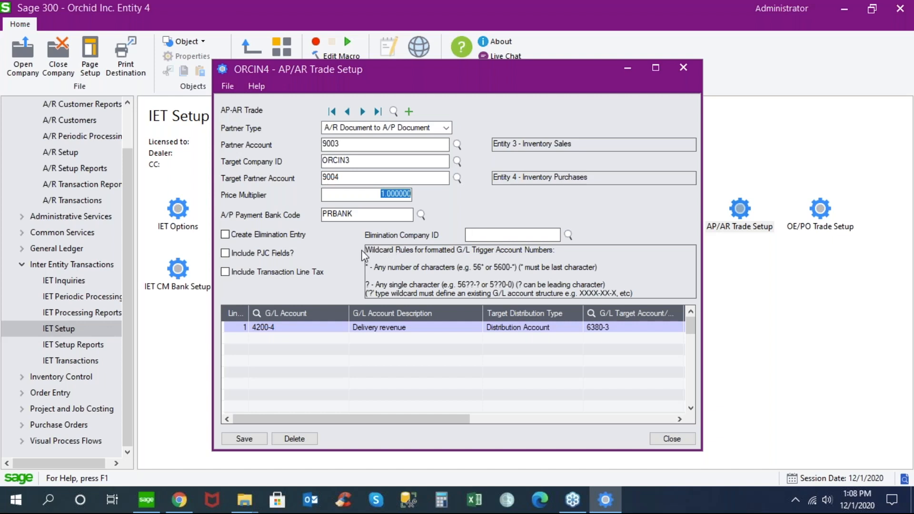
- Examine the Delivery revenue line's G/L target account mapping across its columns, and close AP/AR Trade Setup
click(318, 328)
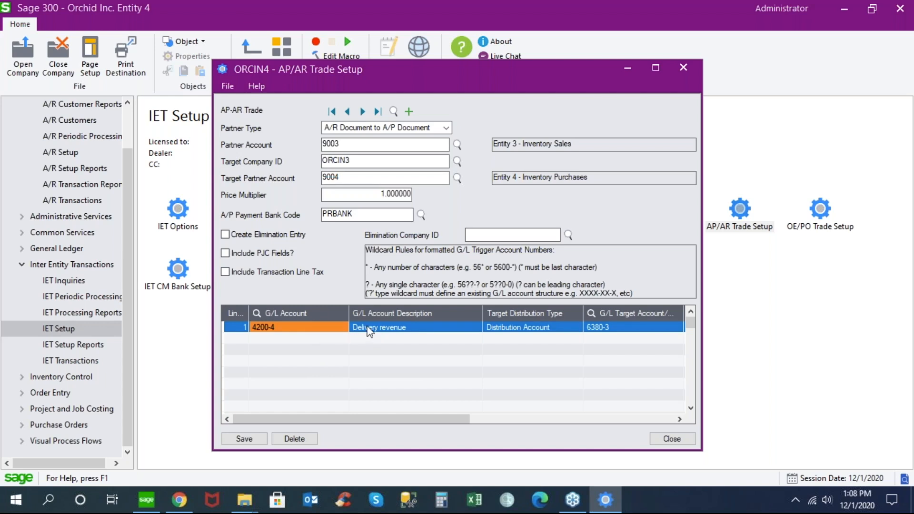
drag(351, 422, 448, 421)
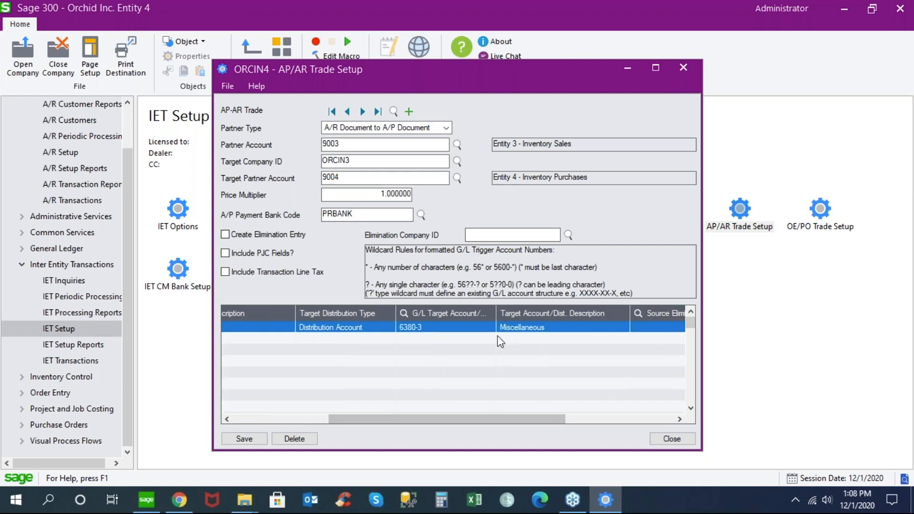
click(517, 331)
drag(435, 415, 491, 415)
click(338, 328)
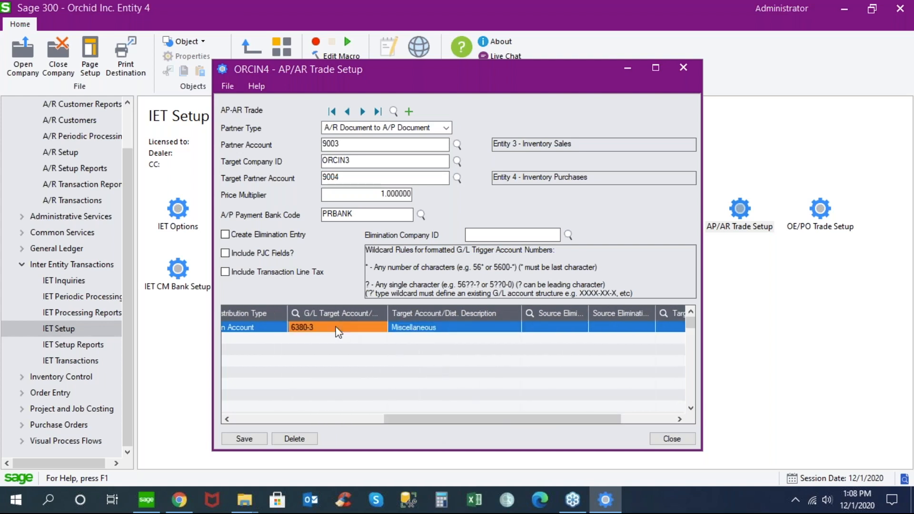
drag(418, 418, 252, 406)
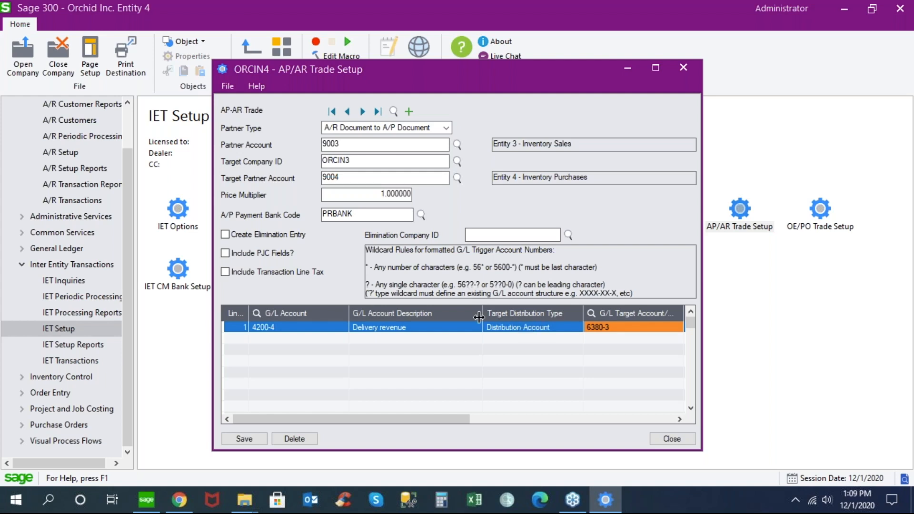
click(660, 437)
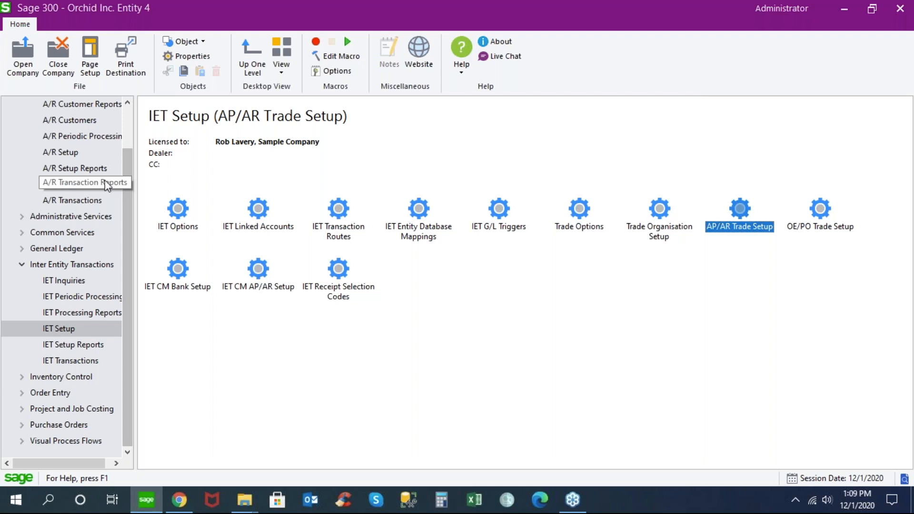
- Create a new batch in A/R Invoice Entry with the description "IET TRADE Entity 4 to 3"
click(85, 200)
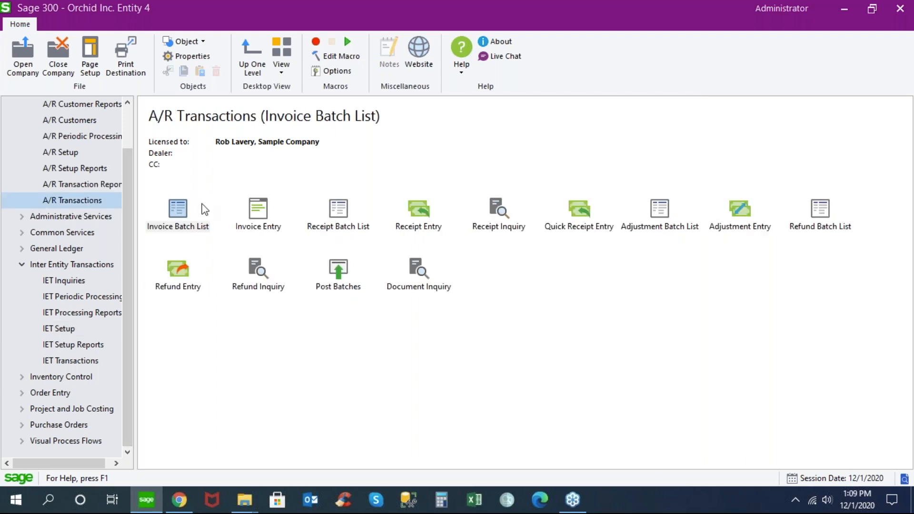
double_click(257, 213)
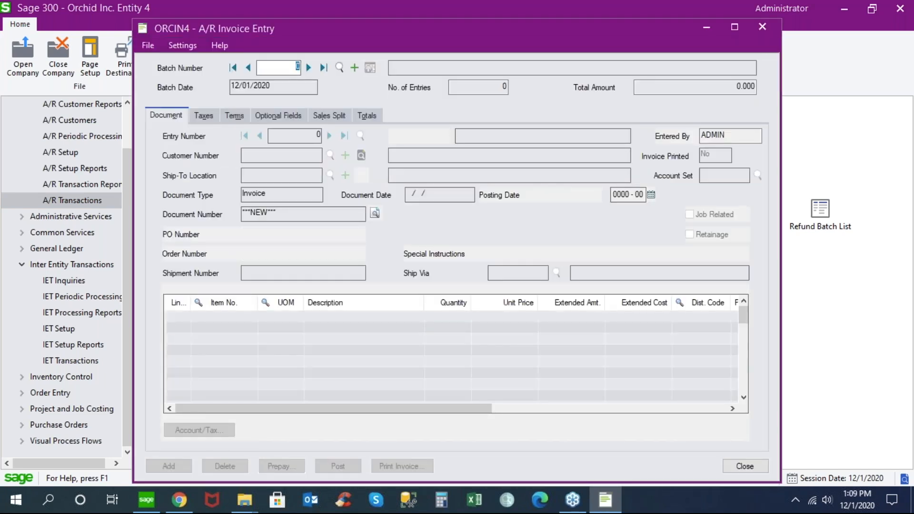
click(357, 65)
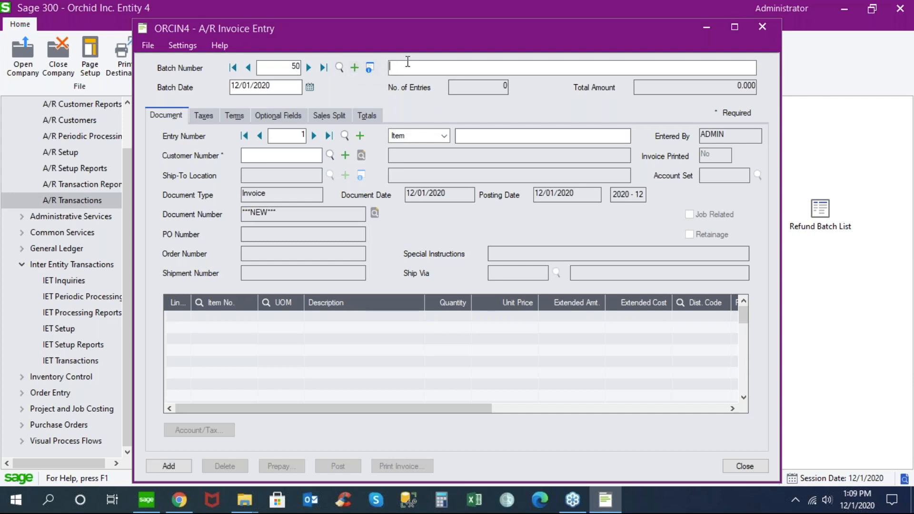
text(IET TRADE Entity 4 to 3)
drag(475, 67, 376, 66)
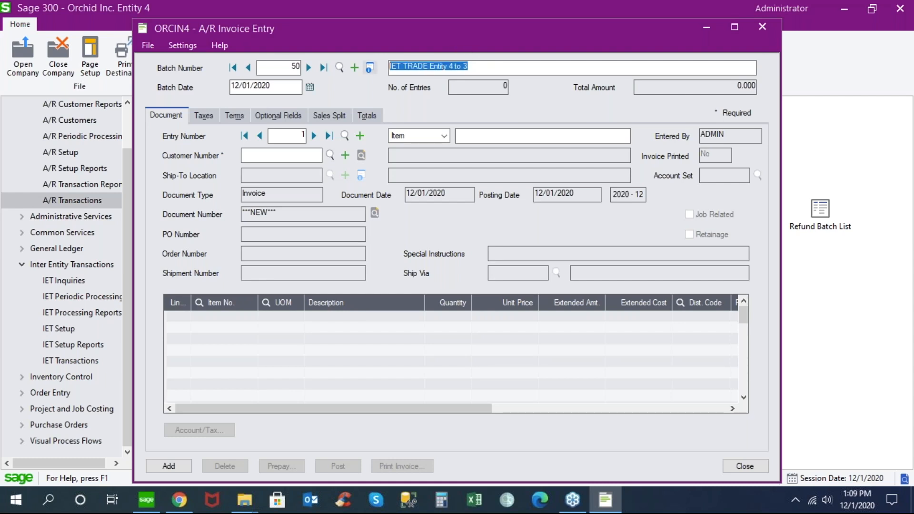
key(Tab)
key(Tab)
key(Tab)
key(Tab)
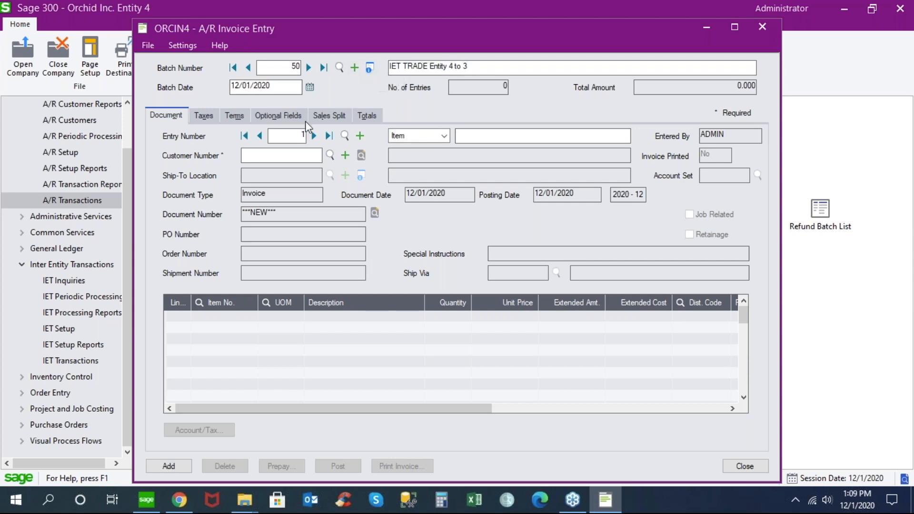
- Enter the customer number of Entity 3 - Inventory and Services Sales and set the invoice detail type to Summary
click(292, 156)
text(9003)
key(Tab)
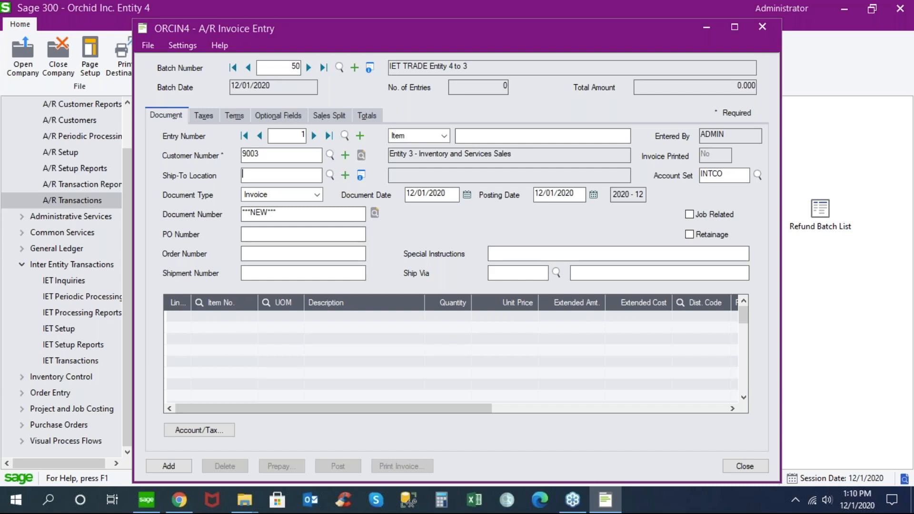
click(444, 137)
click(419, 160)
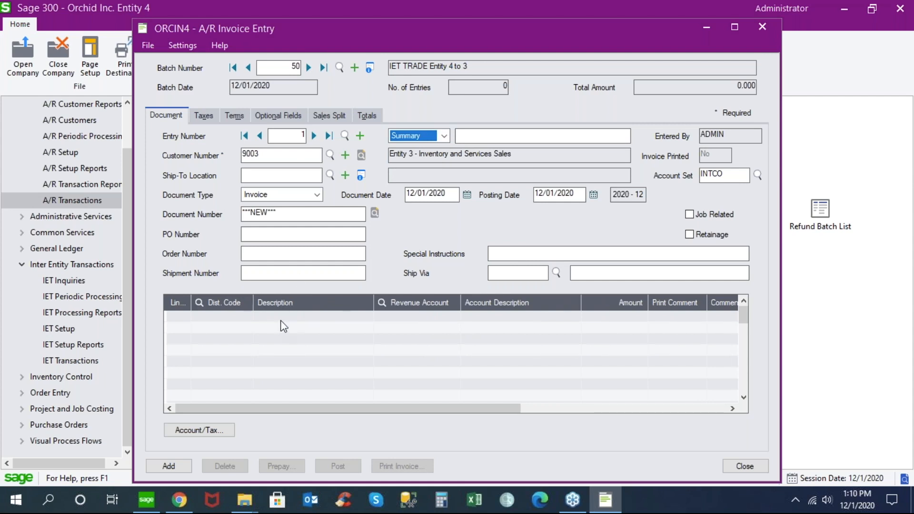
- Enter a detail line with distribution code DELVY and amount 750.00, add the invoice to the batch, and close Invoice Entry
click(246, 322)
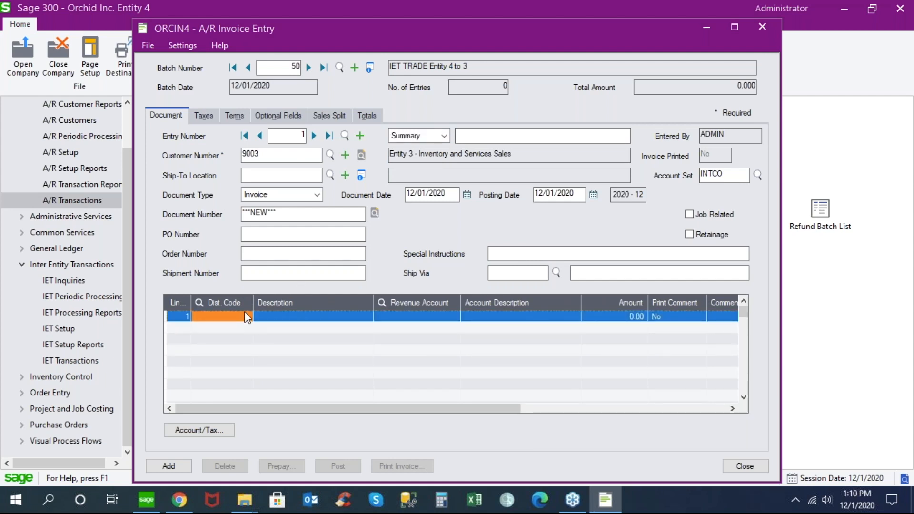
text(DE)
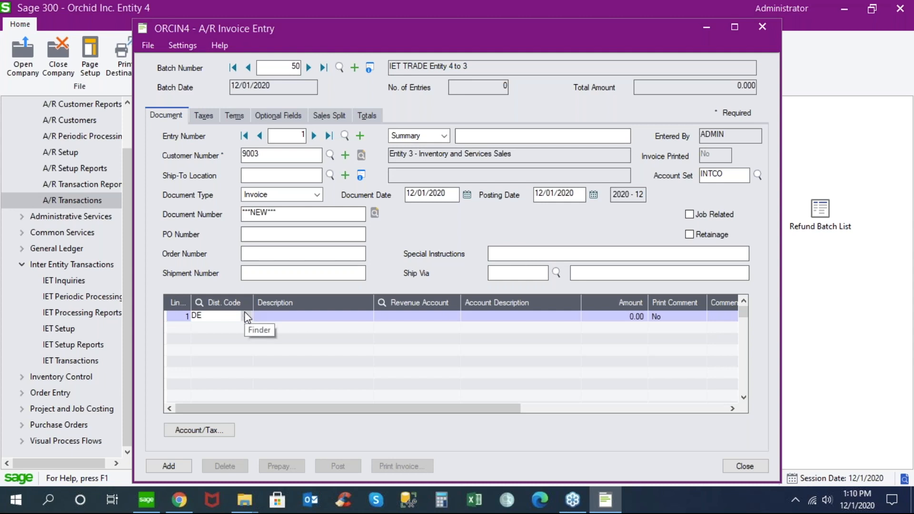
text(LVY)
key(Tab)
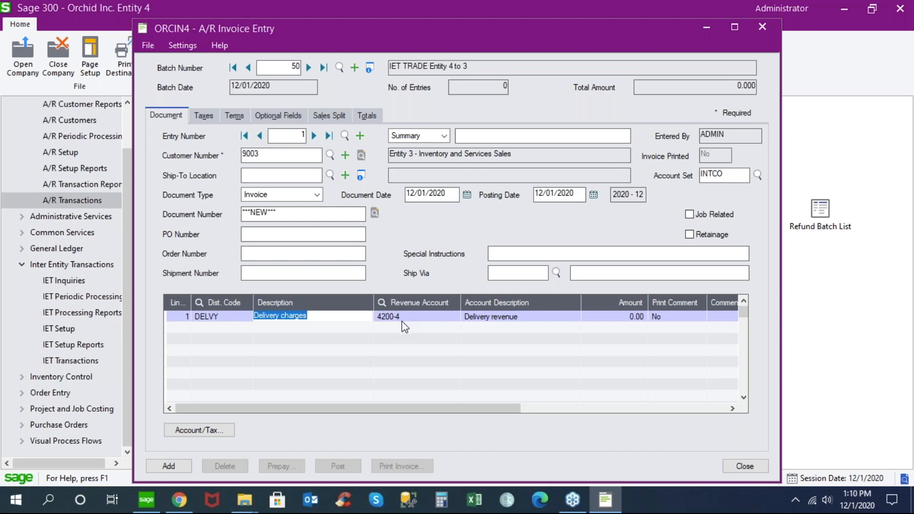
click(624, 318)
text(750)
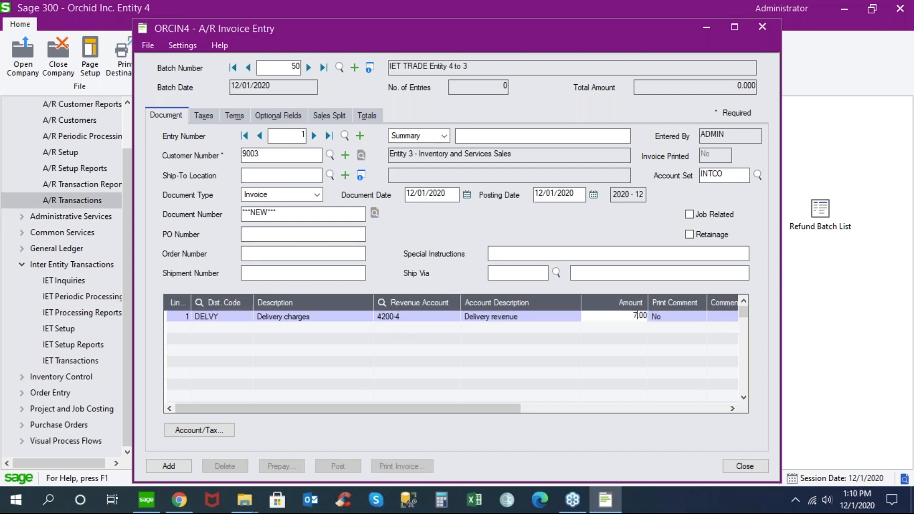
key(Tab)
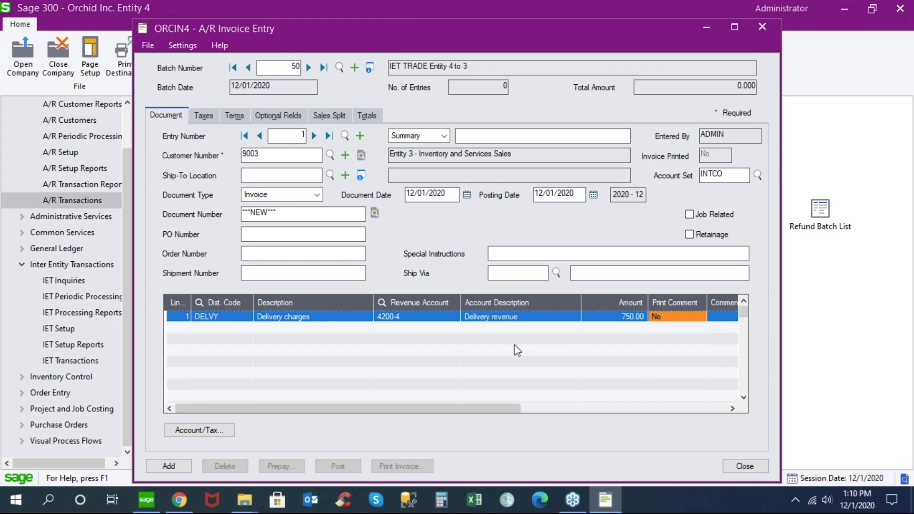
click(170, 466)
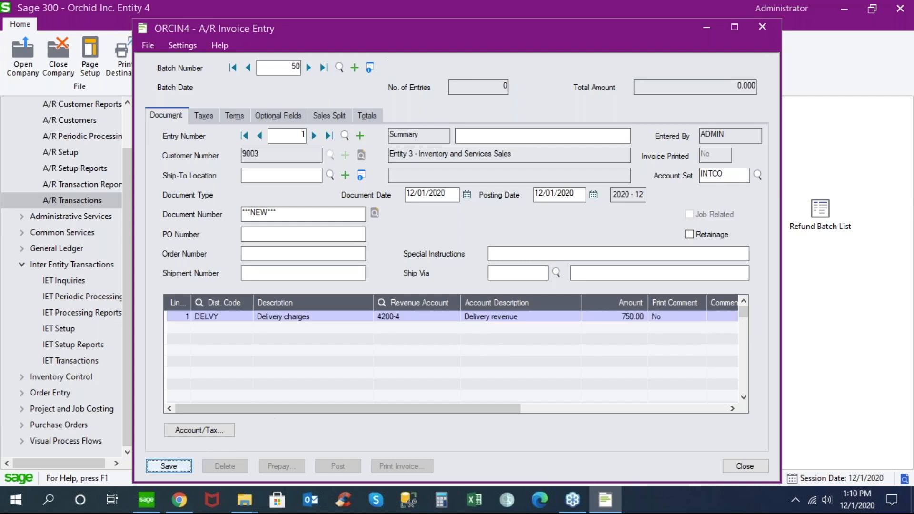
click(745, 466)
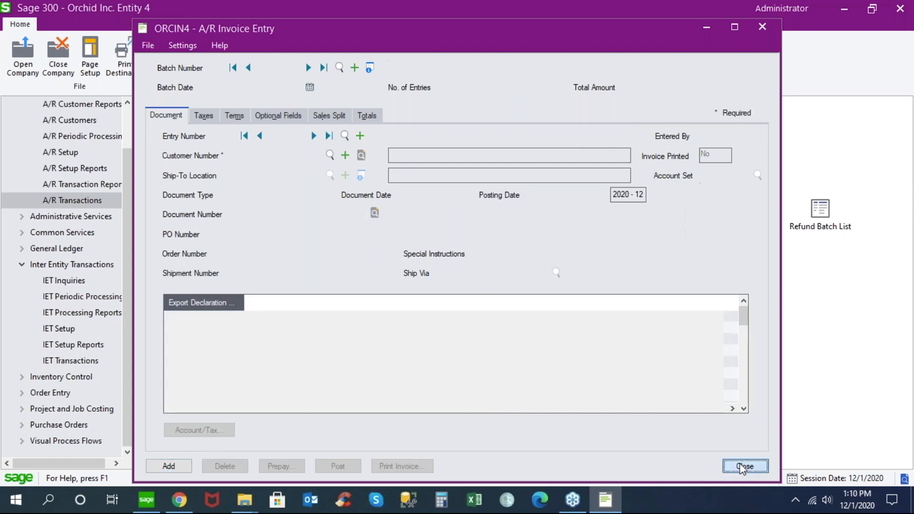
- In the A/R Invoice Batch List, mark the "IET TRADE Entity 4 to 3" batch ready to post, post it, and close the list
double_click(180, 208)
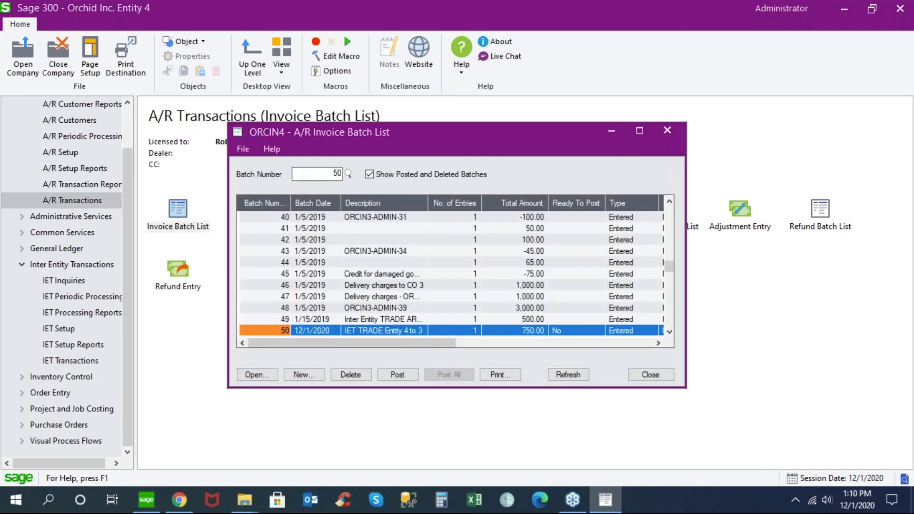
double_click(571, 332)
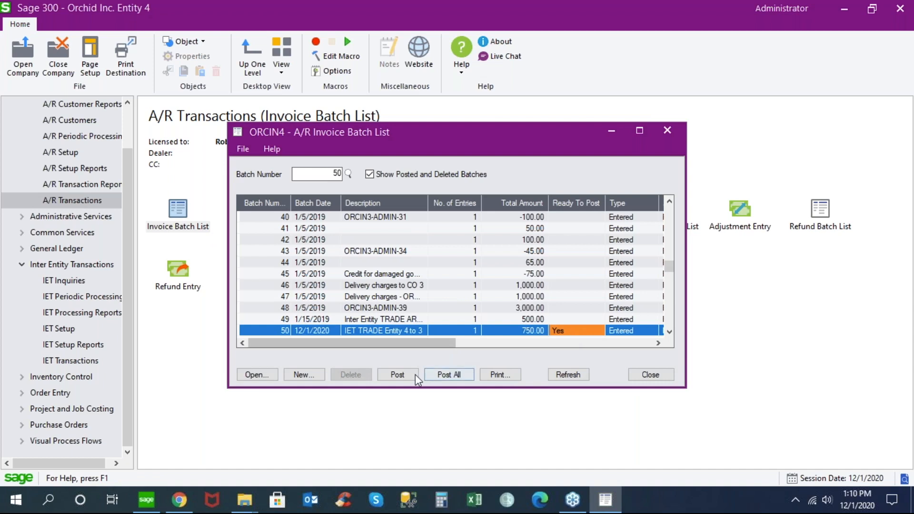
click(399, 374)
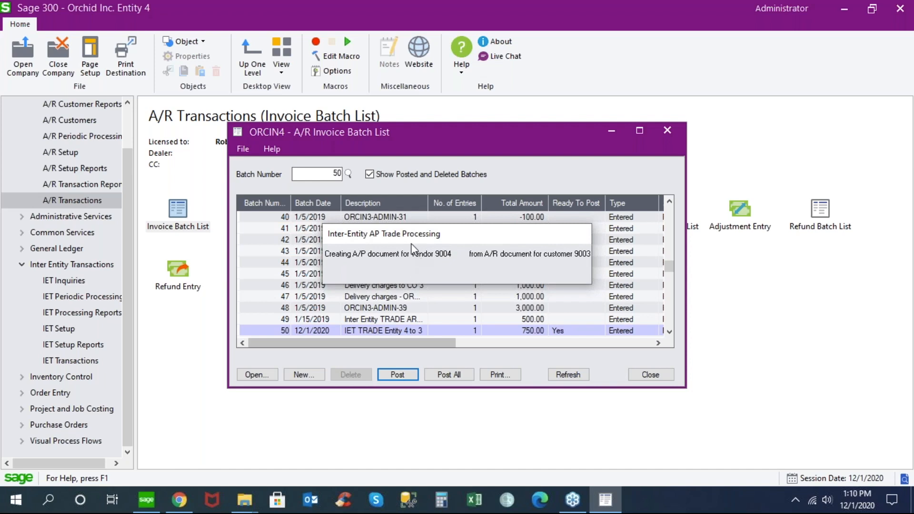
click(493, 275)
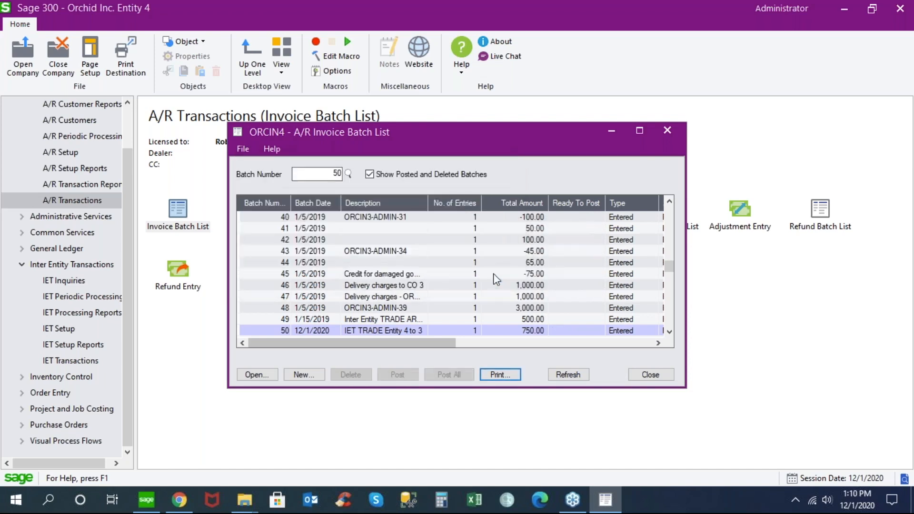
click(394, 332)
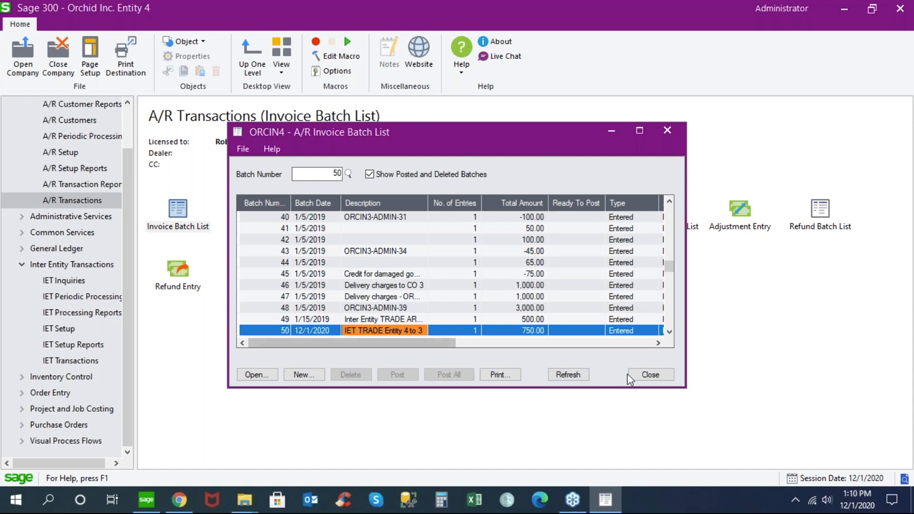
click(649, 375)
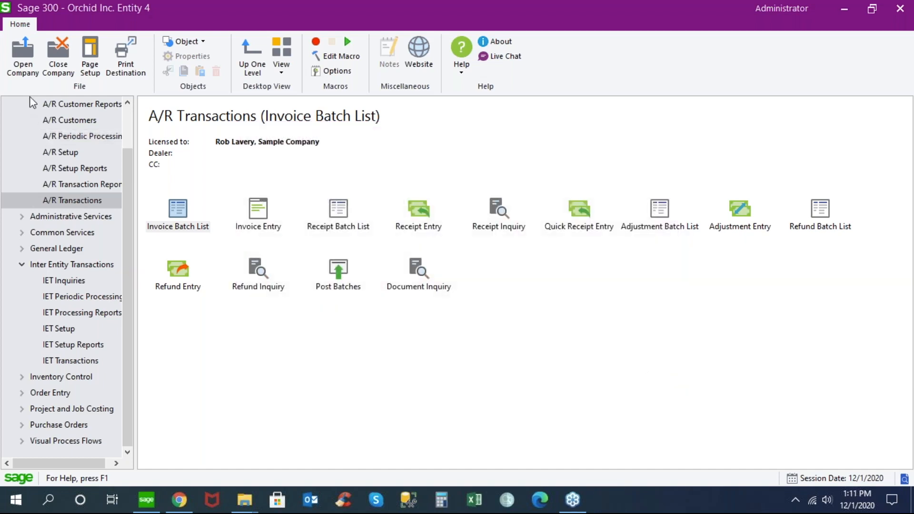
- Switch to the Entity 3 company by opening ORCIN3
click(29, 74)
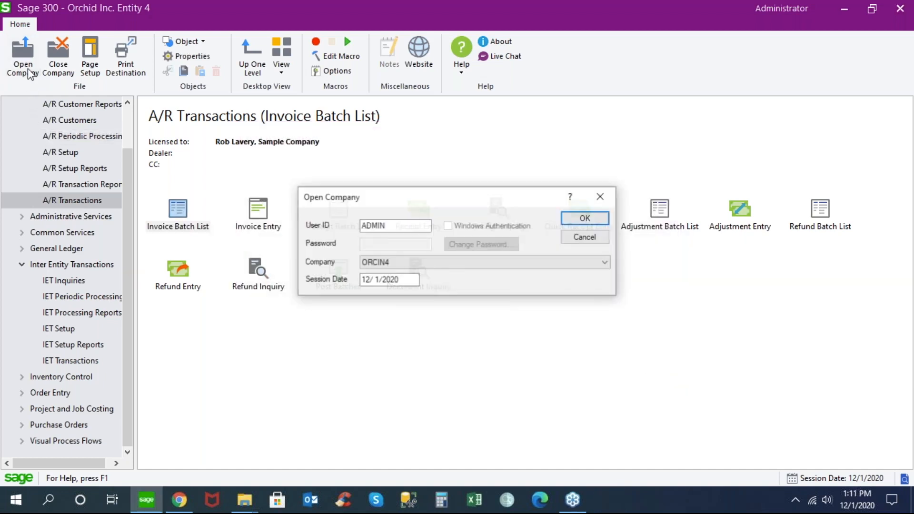
click(601, 263)
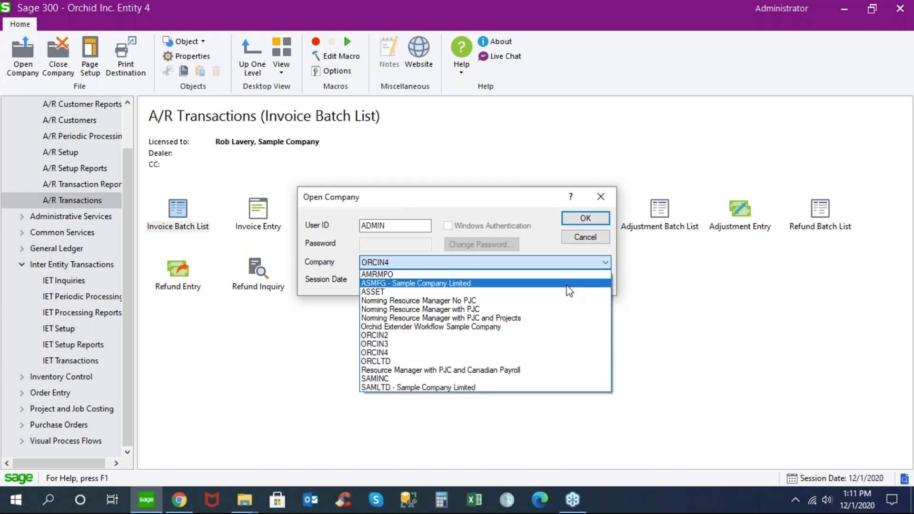
click(569, 343)
click(577, 221)
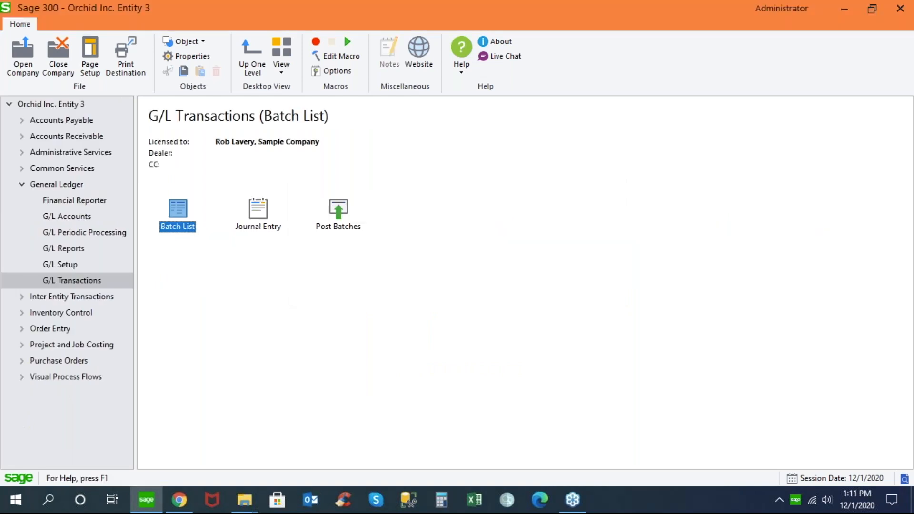
- Open the ORCIN4-ADMIN-50 batch from the A/P Invoice Batch List in Accounts Payable
click(53, 122)
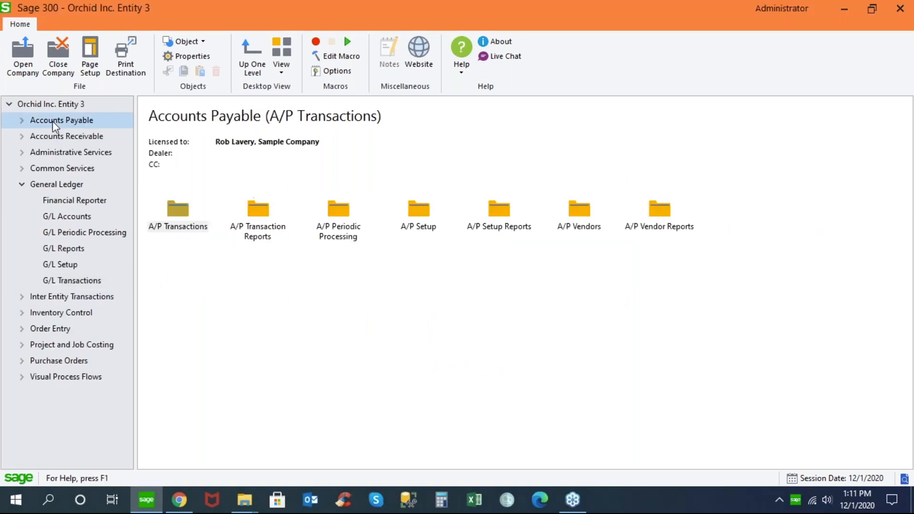
double_click(179, 208)
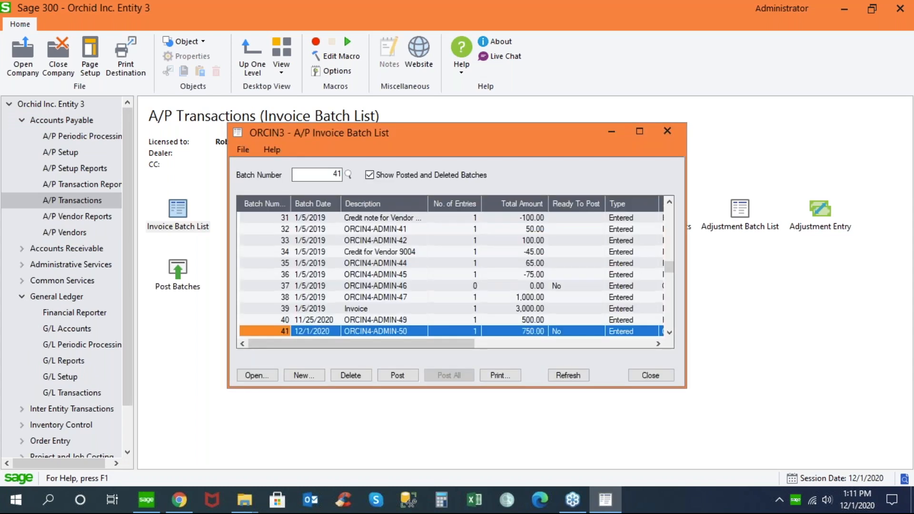
click(526, 332)
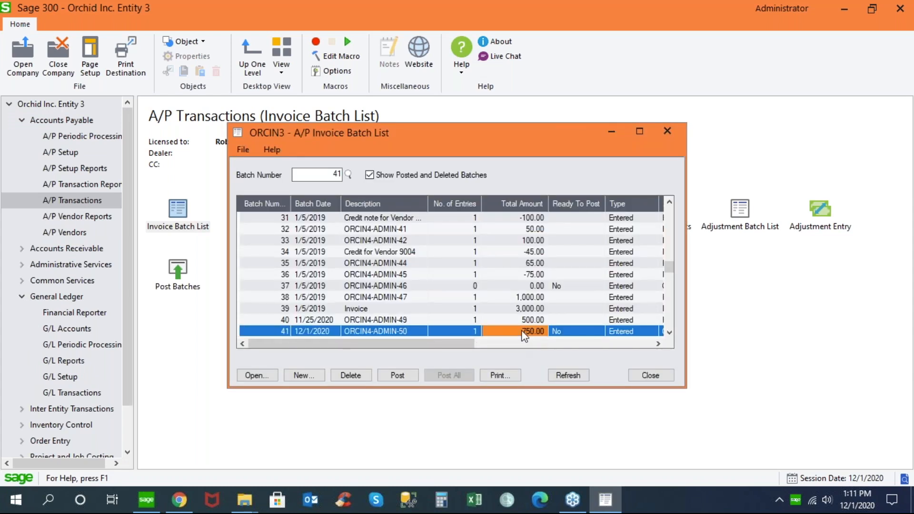
click(327, 331)
click(364, 329)
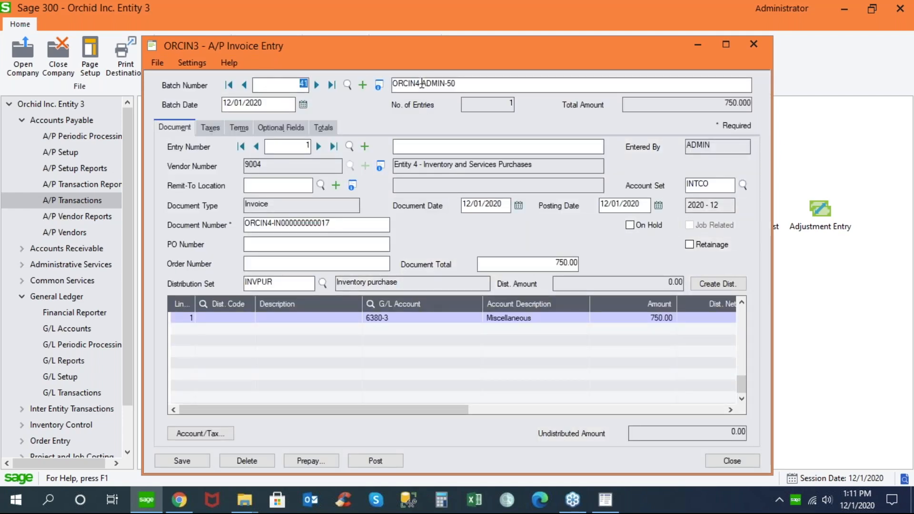
- Examine the A/P invoice's batch description, document number, document total and G/L account on the detail line
drag(424, 83, 385, 85)
drag(421, 84, 448, 84)
drag(446, 84, 472, 85)
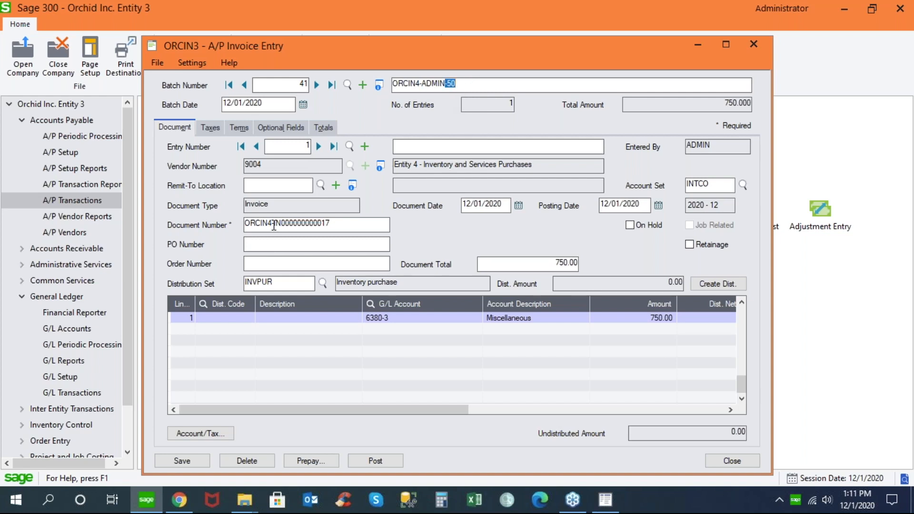
drag(273, 223, 230, 225)
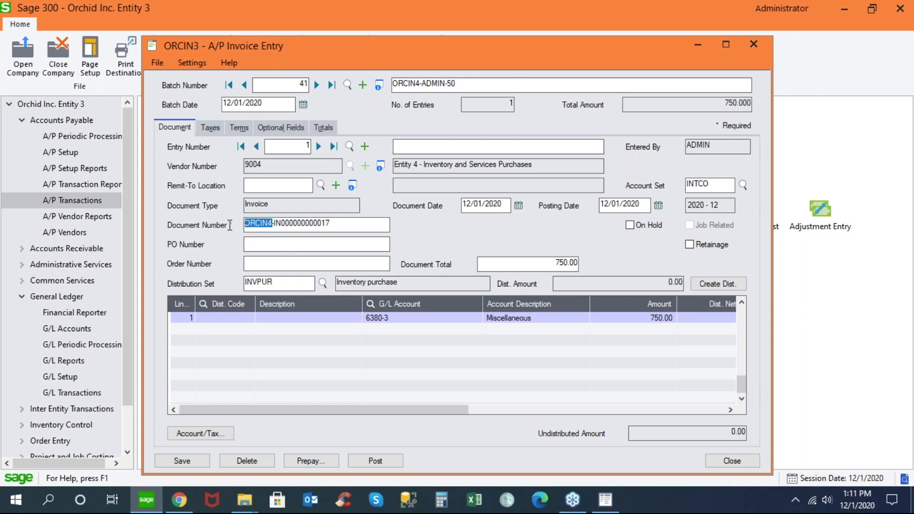
drag(274, 224, 353, 226)
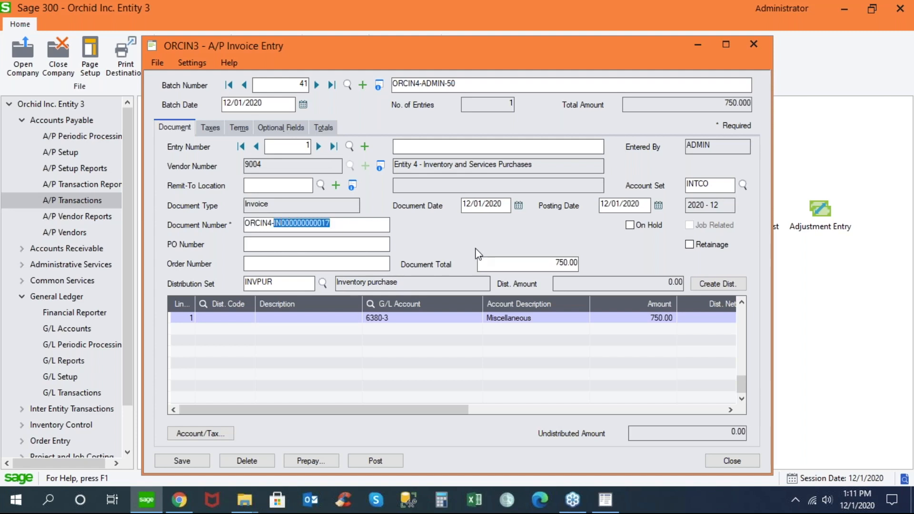
drag(548, 262, 602, 263)
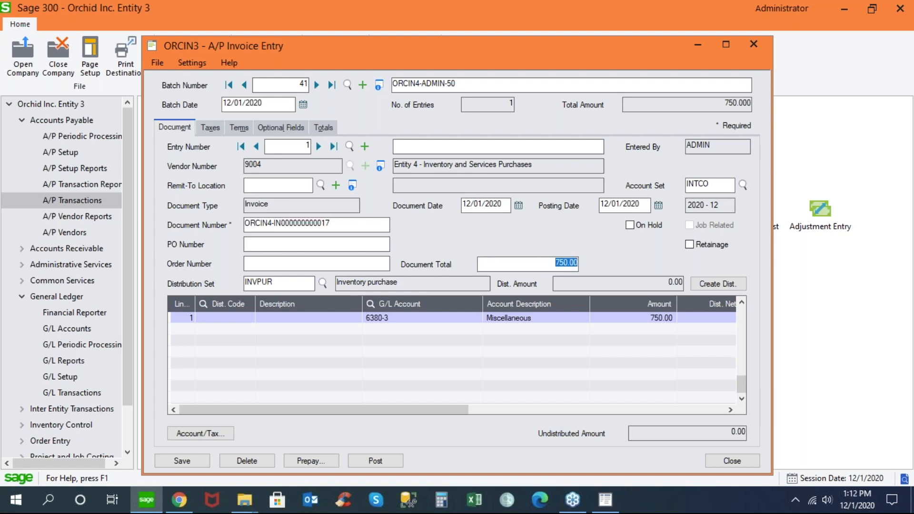
click(458, 320)
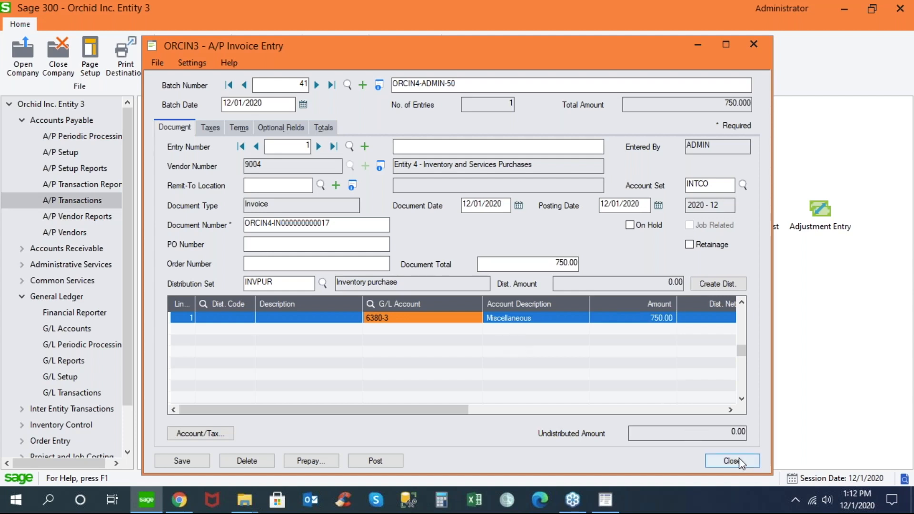
- Post the ORCIN4-ADMIN-50 invoice batch, and close A/P Invoice Entry and the batch list
click(375, 462)
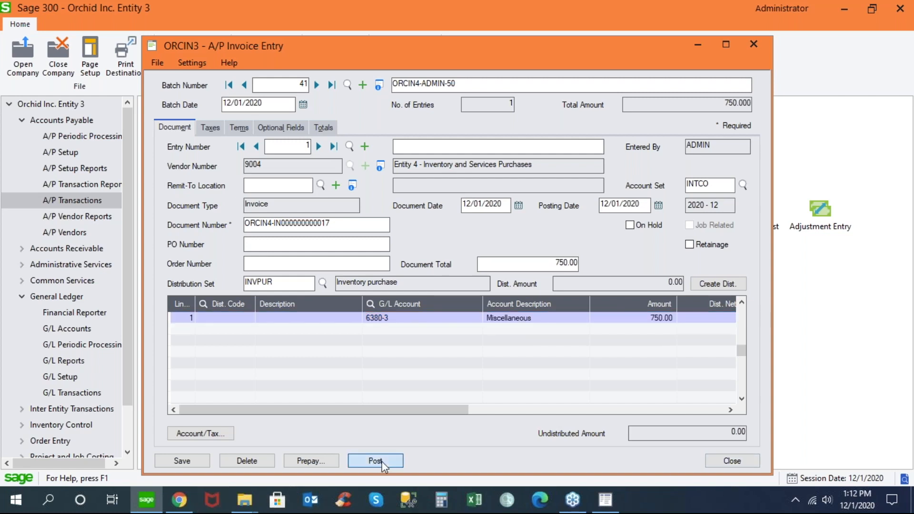
click(510, 297)
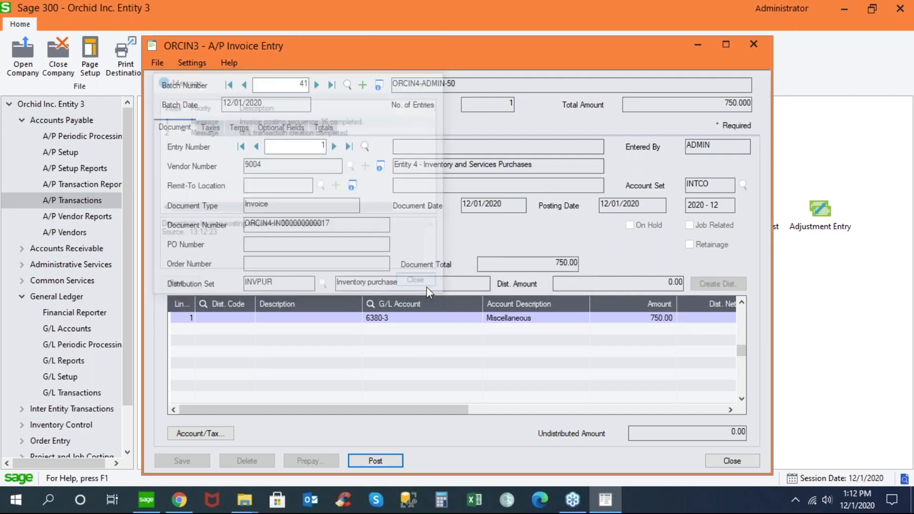
click(420, 284)
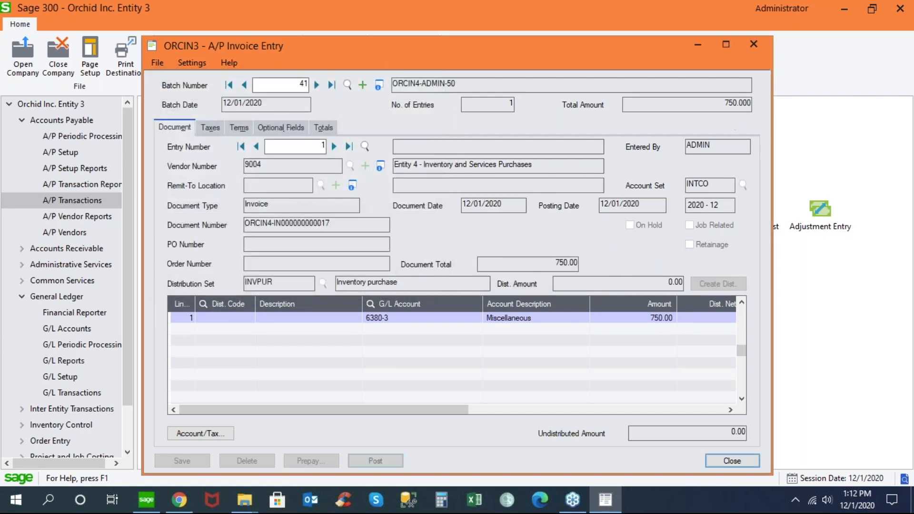
click(727, 460)
click(657, 373)
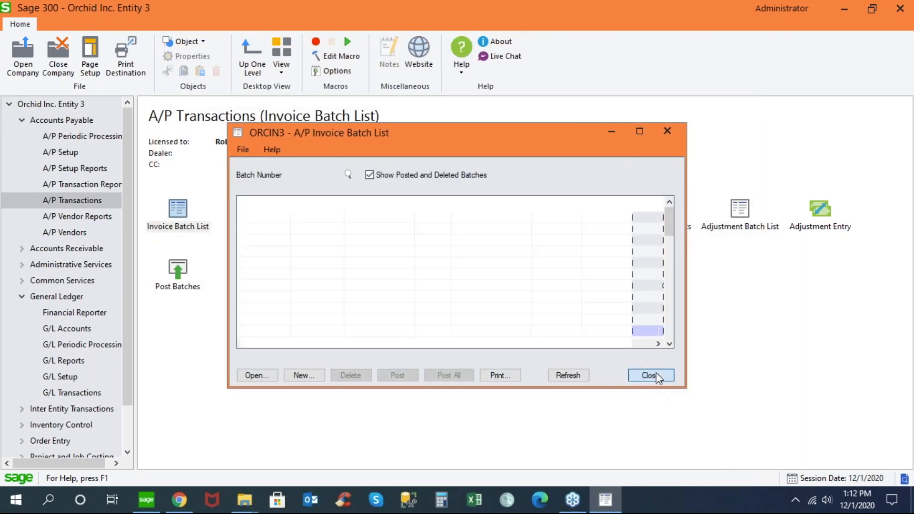
- Create a new batch in A/P Payment Entry with the description "Entity 3 Payment to Entity 4 AR" and copy that description
double_click(419, 211)
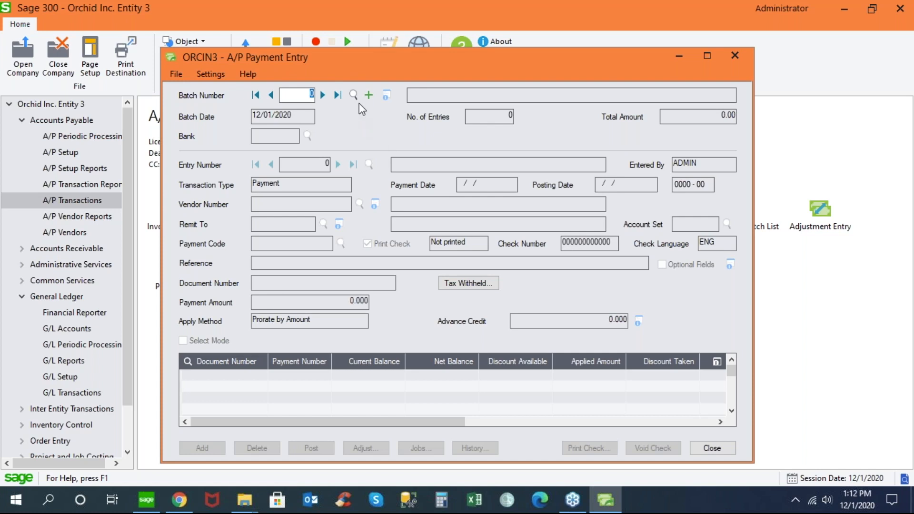
click(368, 95)
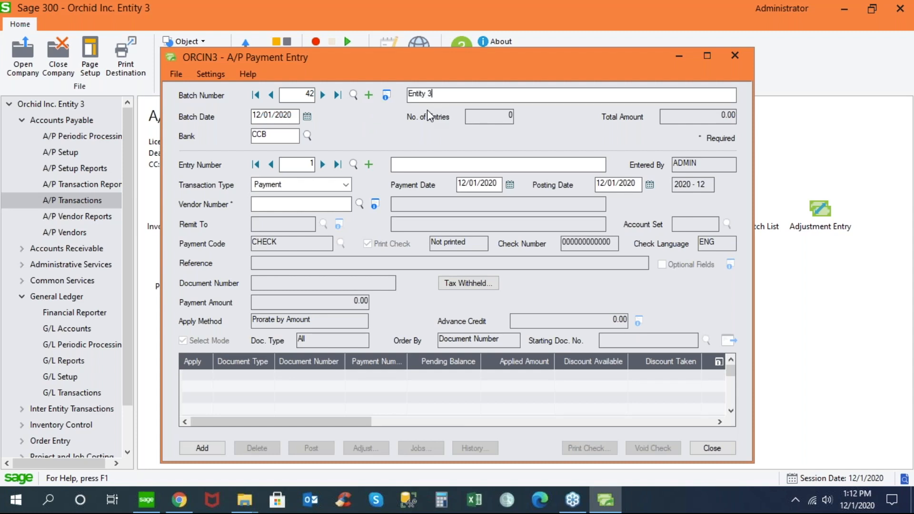
text(ayment to Entity 4 AR)
drag(516, 93, 394, 91)
key(ctrl+c)
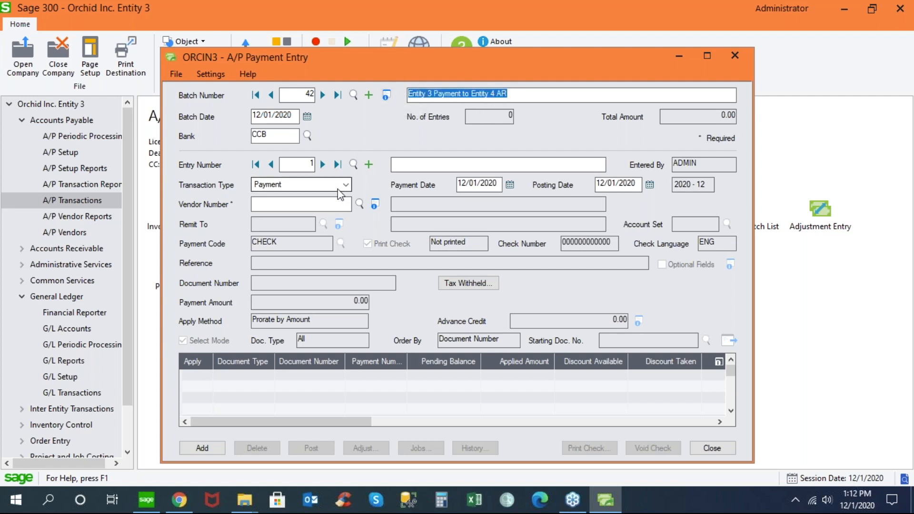
- Enter the vendor number of Entity 4 - Inventory and Services Purchases and reuse "Entity 3 Payment to Entity 4 AR" as the entry description
click(333, 203)
text(9004)
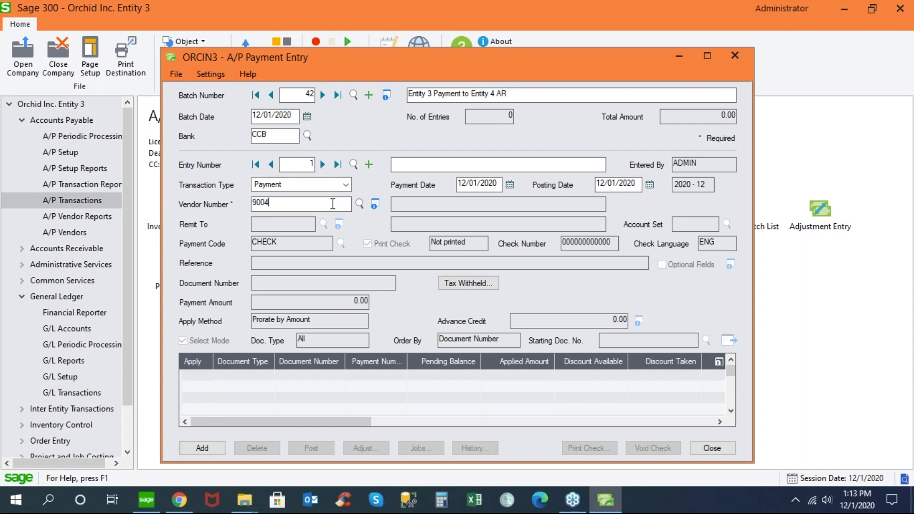
key(Tab)
click(417, 165)
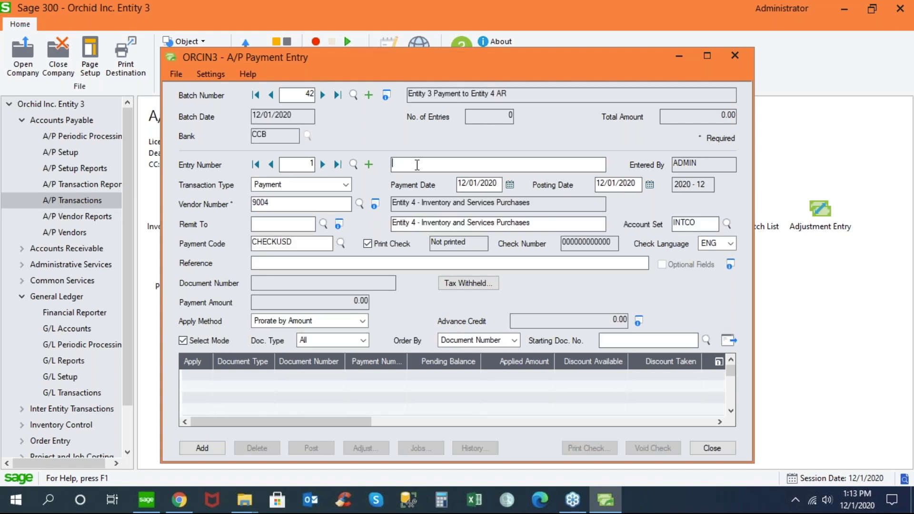
key(ctrl+v)
key(Tab)
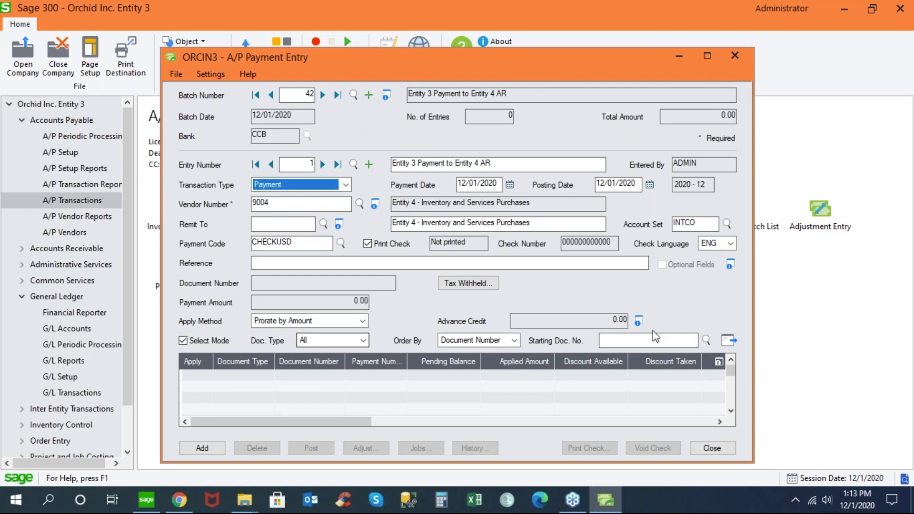
- Load the vendor's open documents, locate the ORCIN4 invoices, and widen the document number column to show full numbers
click(729, 340)
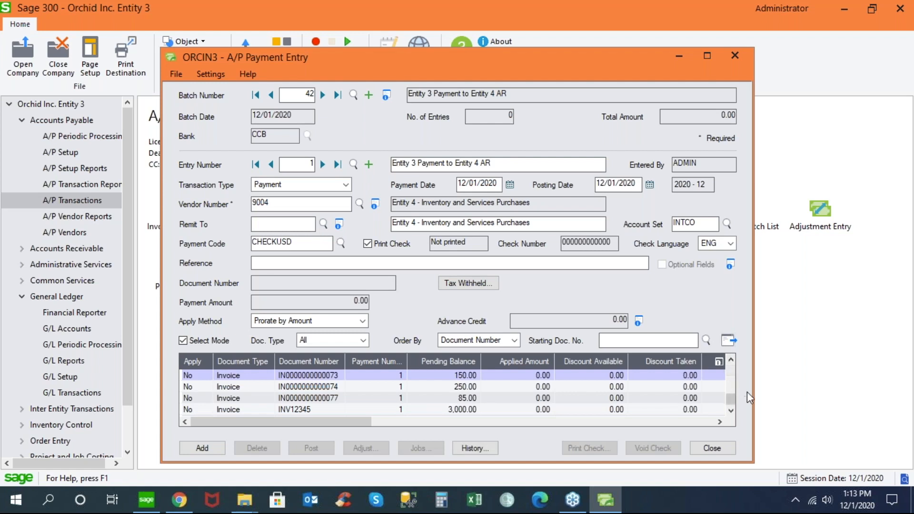
click(731, 411)
click(731, 411)
click(731, 410)
click(731, 410)
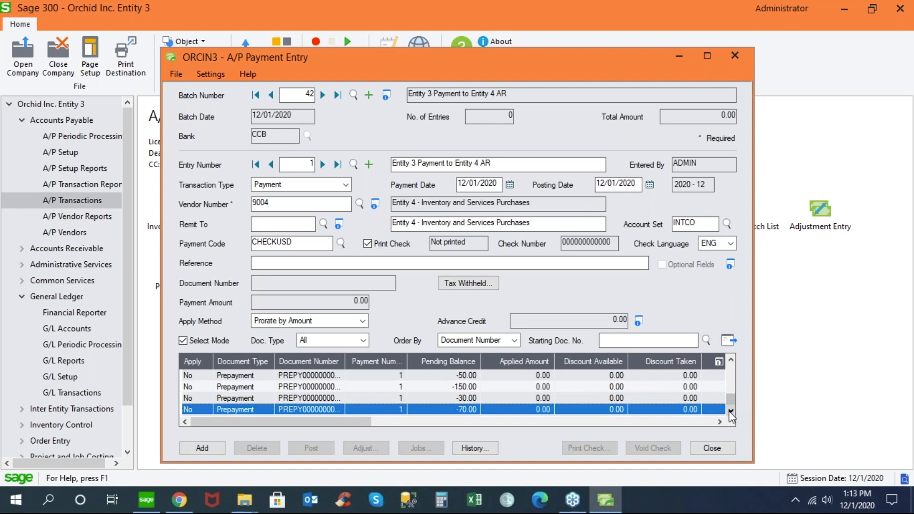
click(732, 368)
click(732, 368)
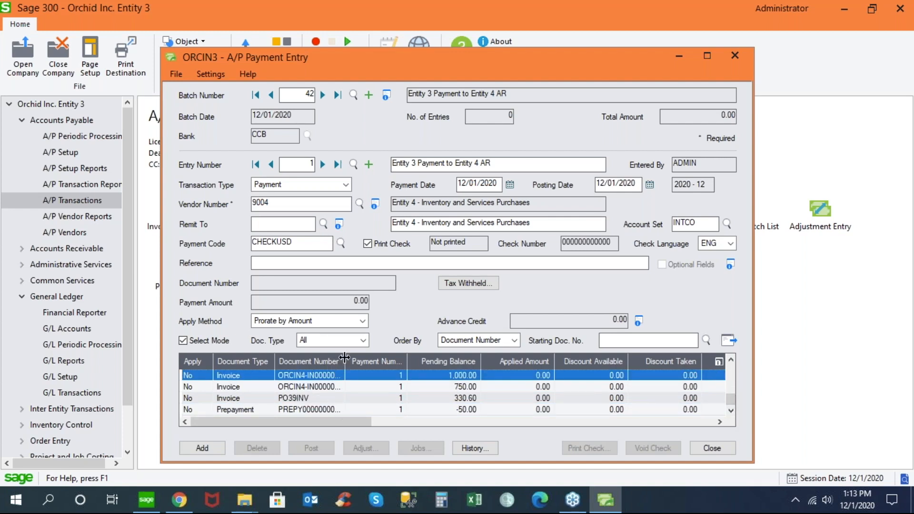
drag(349, 358, 390, 358)
click(355, 390)
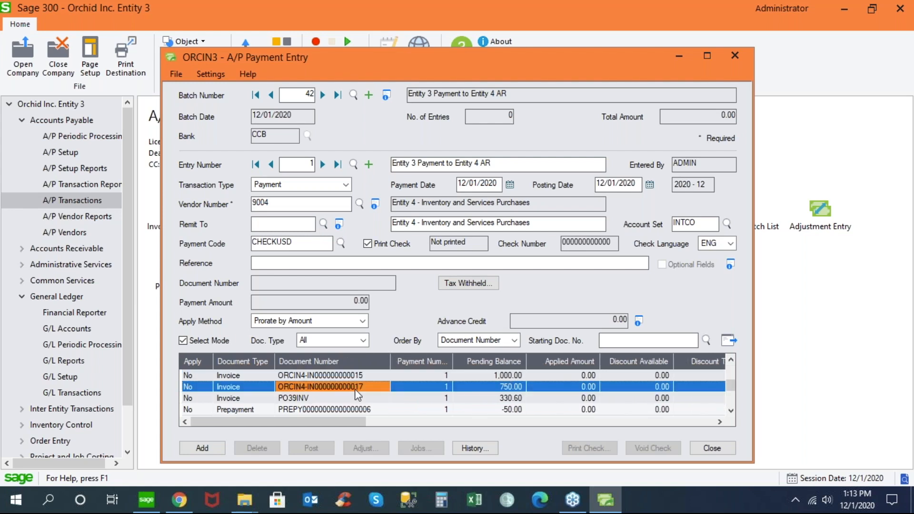
click(493, 388)
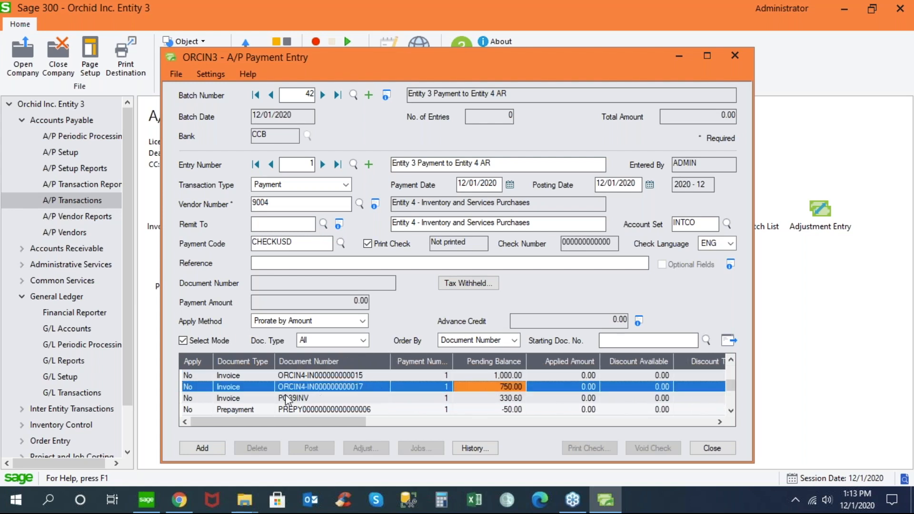
double_click(194, 387)
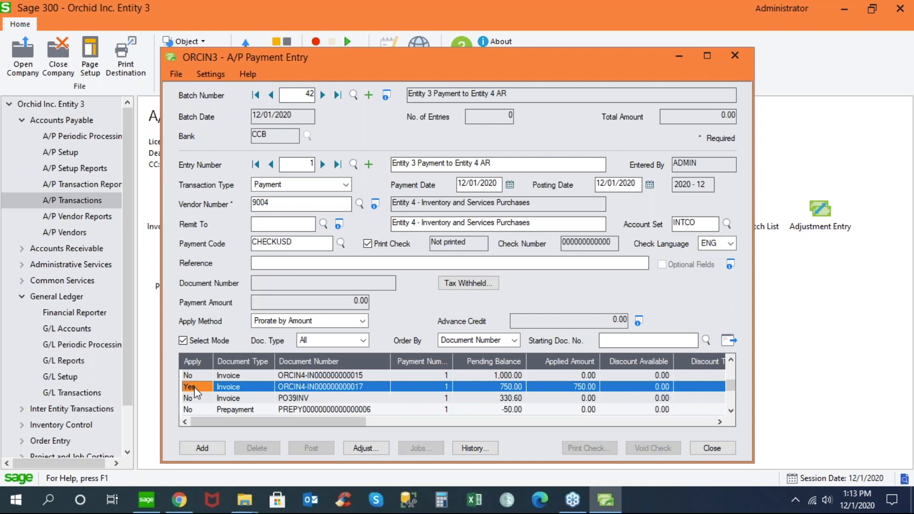
click(201, 447)
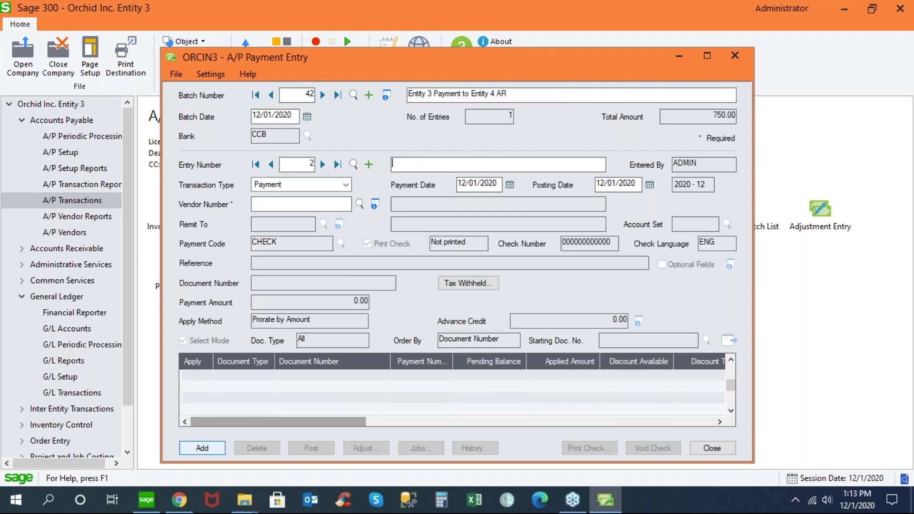
click(712, 448)
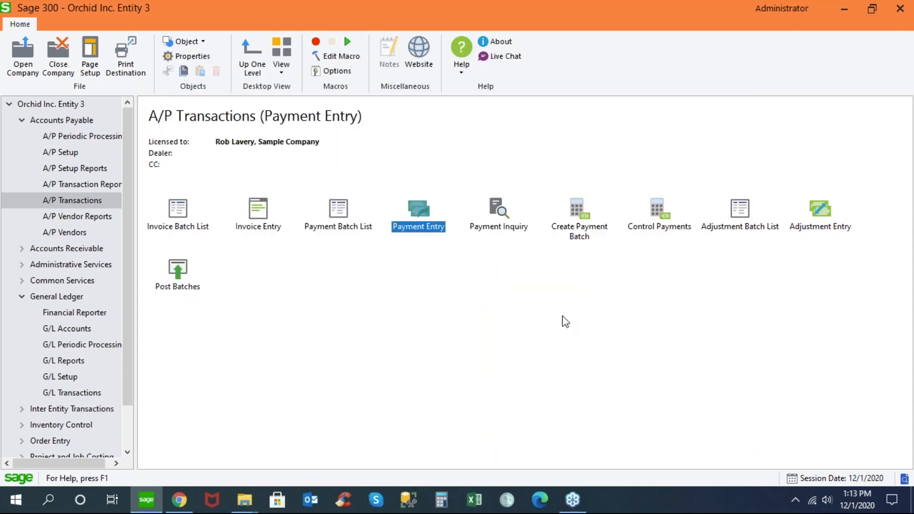
- From the A/P Payment Batch List, print the check for the "Entity 3 Payment to Entity 4 AR" batch, review its preview, and confirm successful printing
double_click(343, 220)
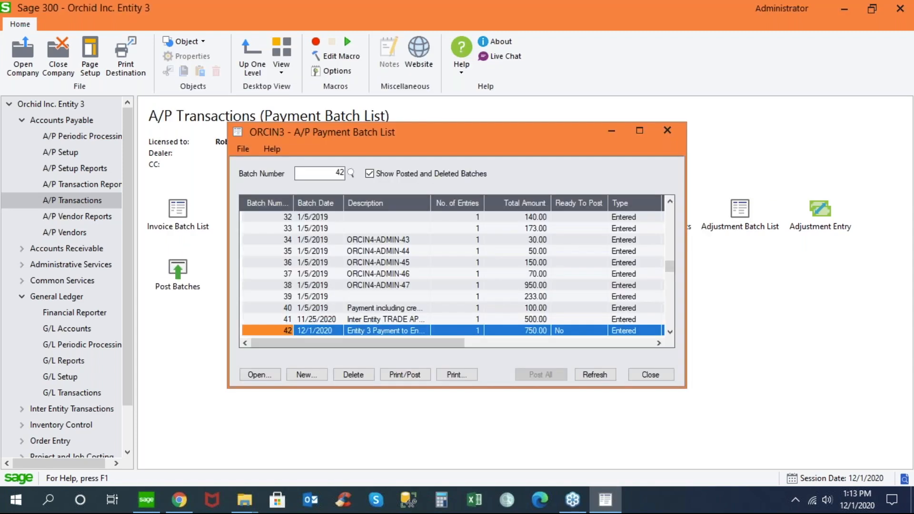
click(411, 379)
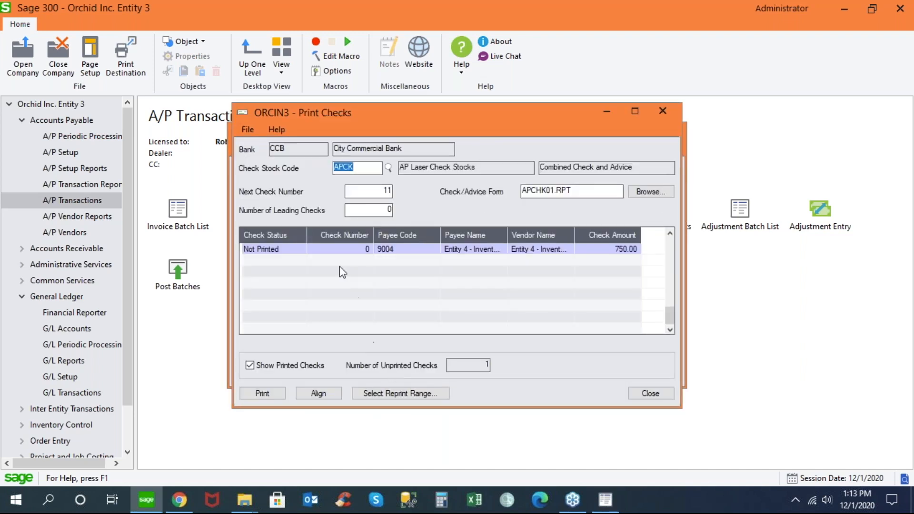
click(263, 393)
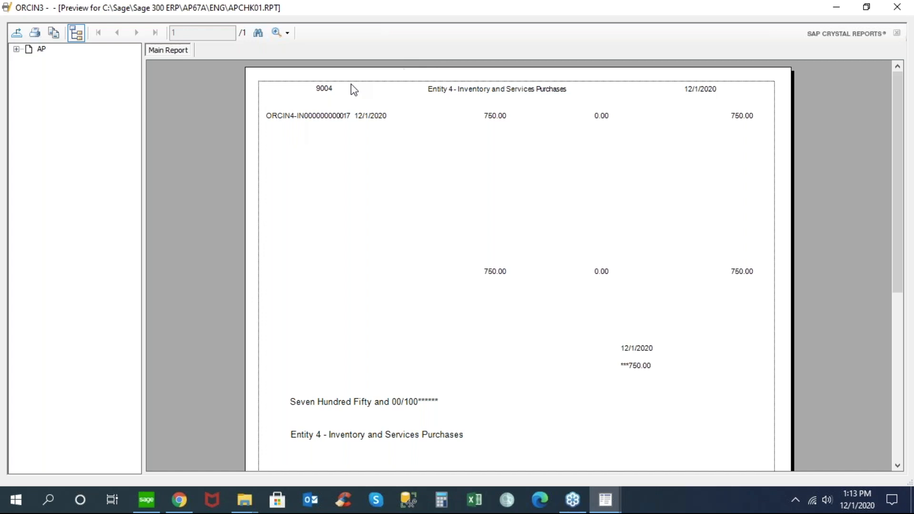
click(323, 116)
click(370, 119)
click(895, 9)
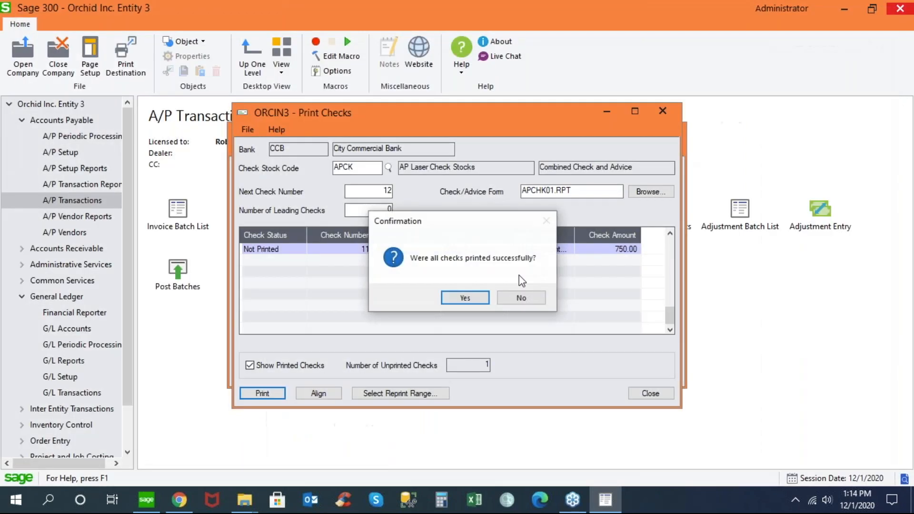
click(465, 298)
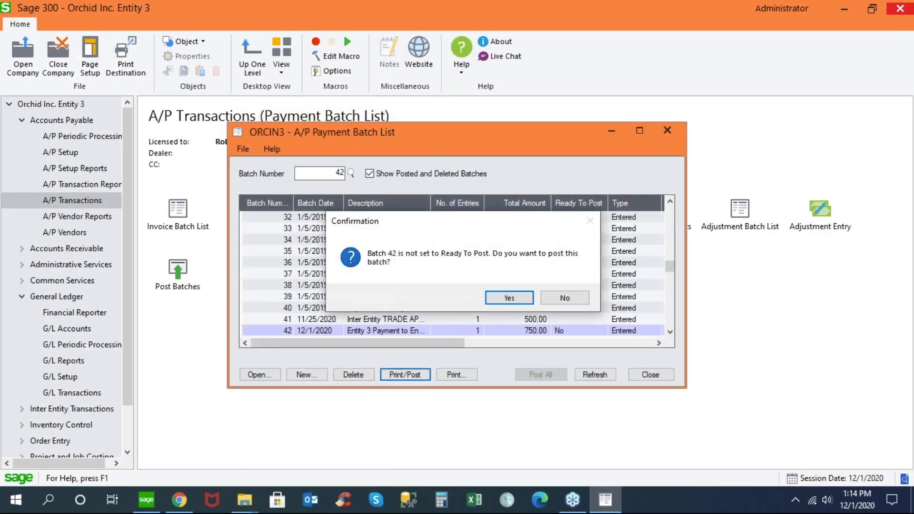
- Post the "Entity 3 Payment to Entity 4 AR" payment batch, dismiss the posting messages, and close the A/P Payment Batch List
click(508, 299)
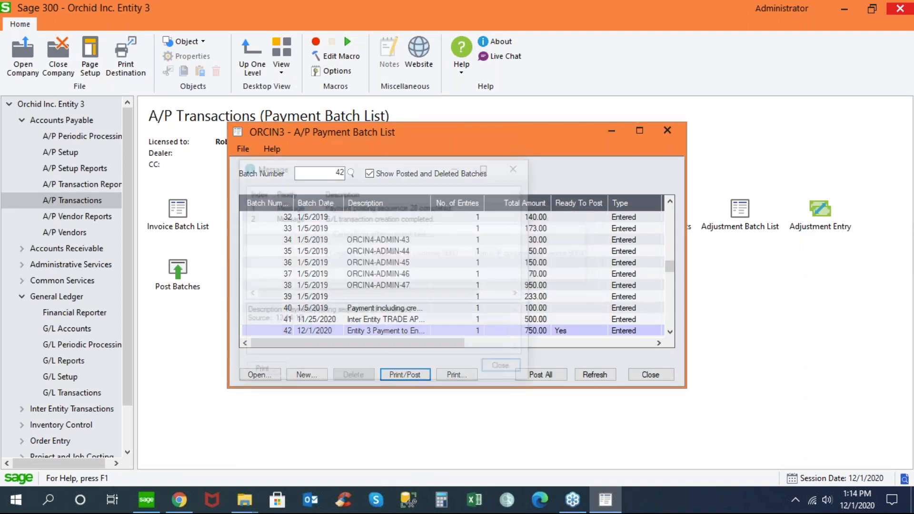
click(506, 370)
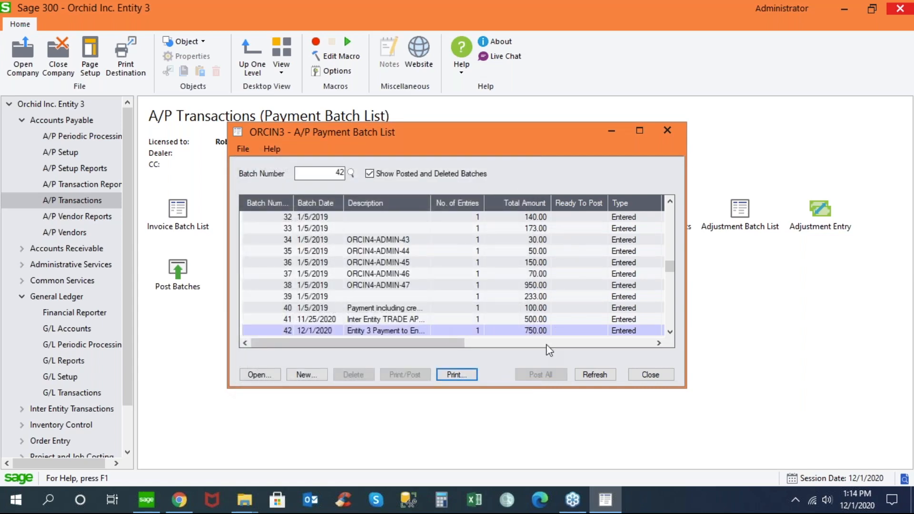
click(651, 376)
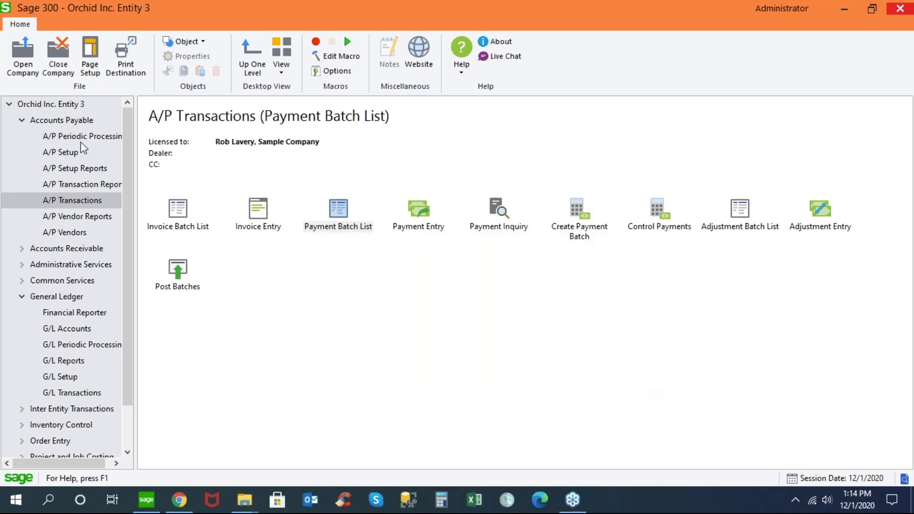
- Switch the open company to ORCIN4, keeping the 12/1/2020 session date
click(25, 61)
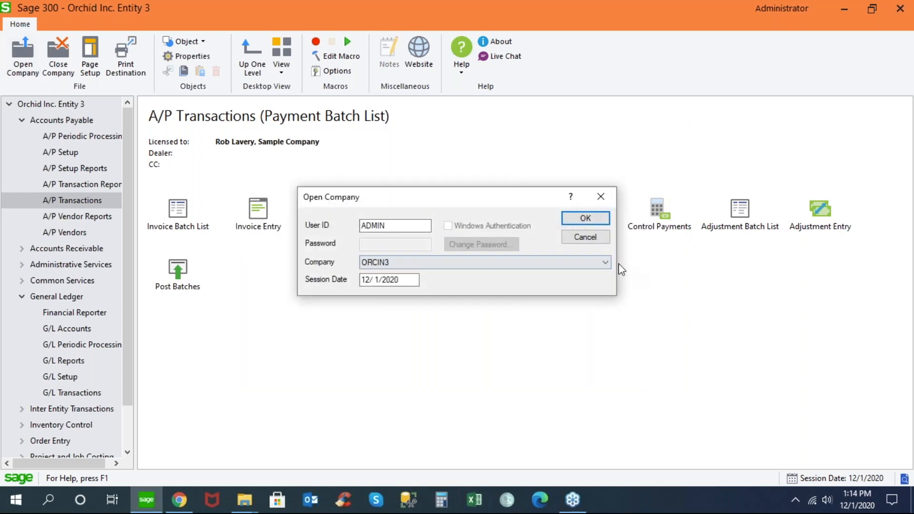
click(604, 262)
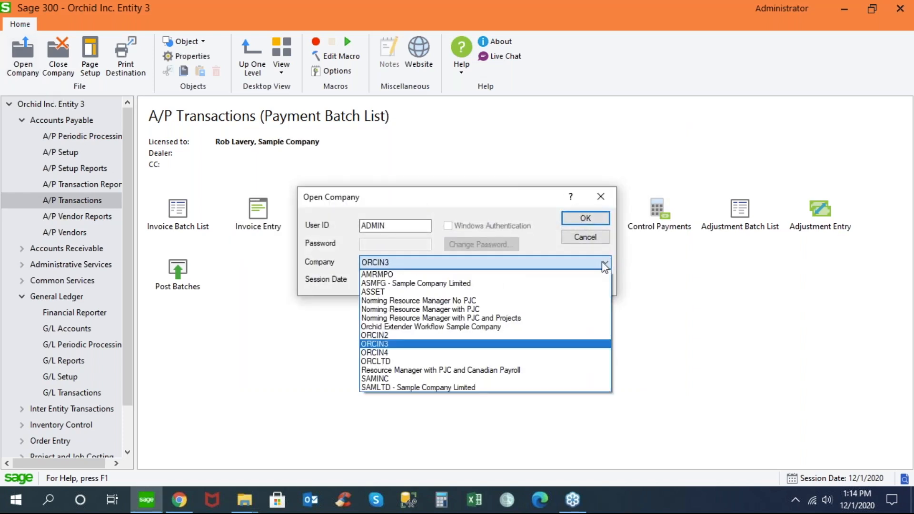
click(584, 353)
click(576, 218)
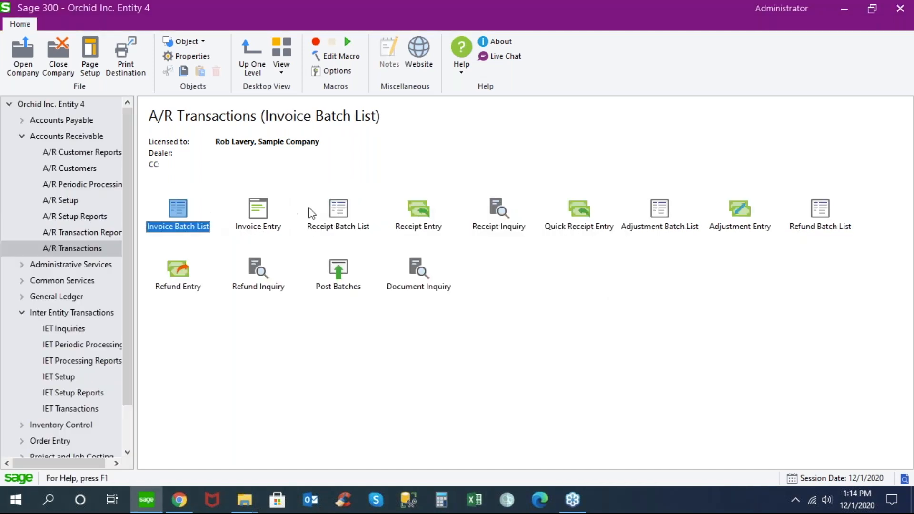
- Open the ORCIN3-ADMIN-42 receipt from the A/R Receipt Batch List, review its customer and applied invoice, and close both windows
click(337, 215)
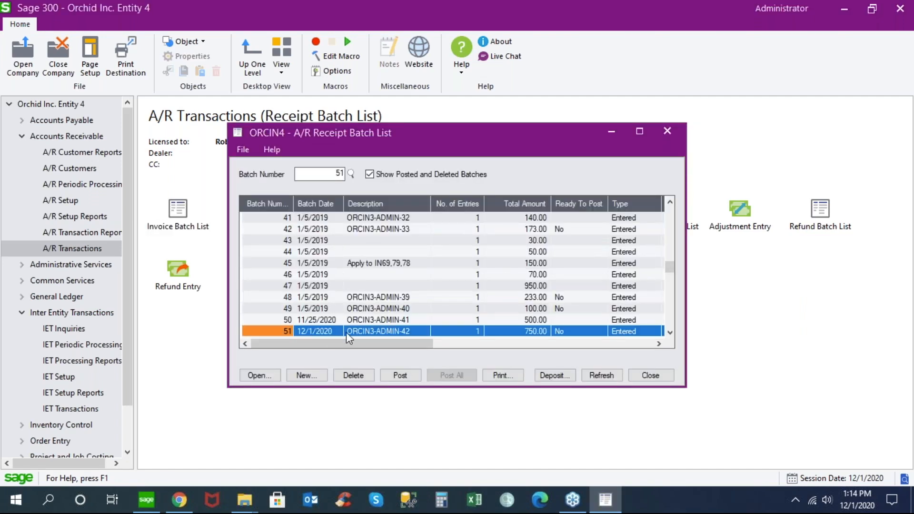
double_click(350, 332)
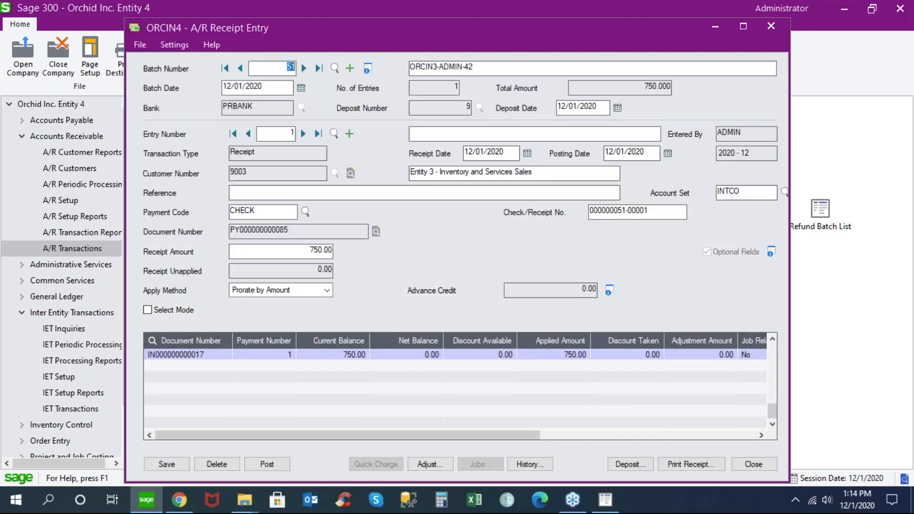
click(210, 358)
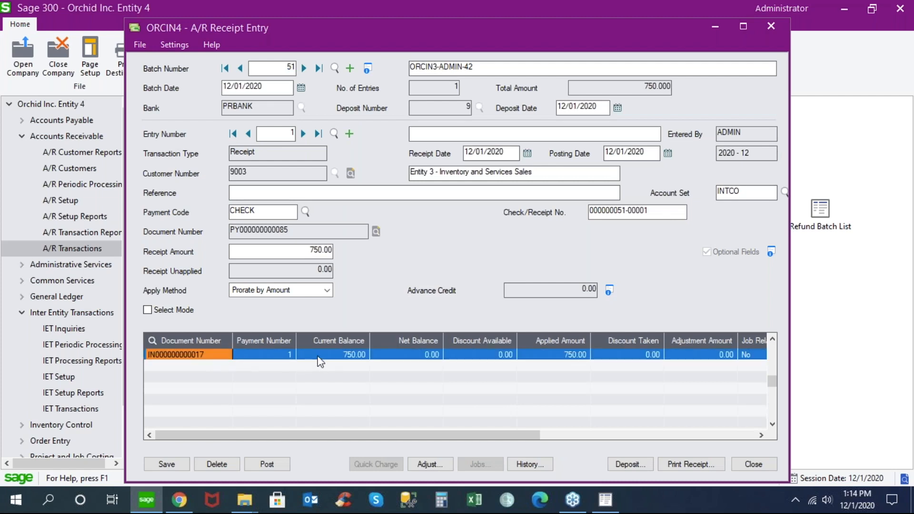
click(339, 355)
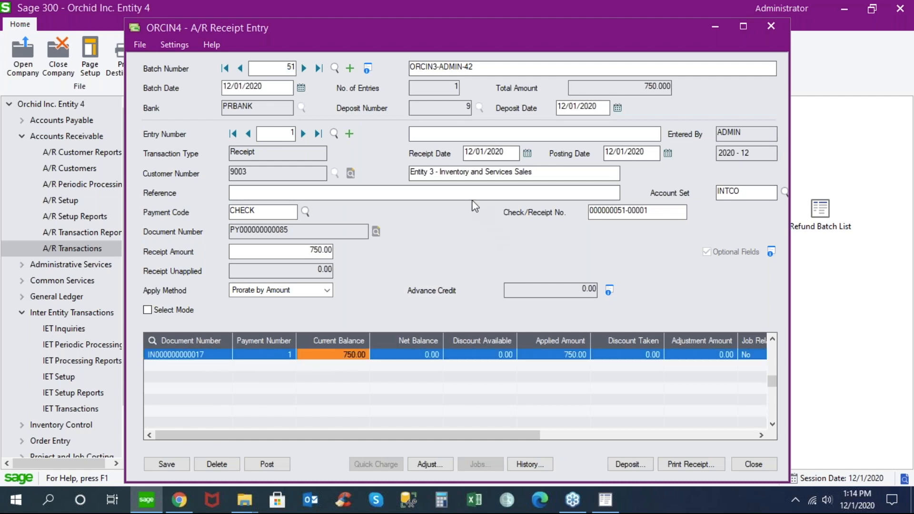
drag(538, 172, 391, 176)
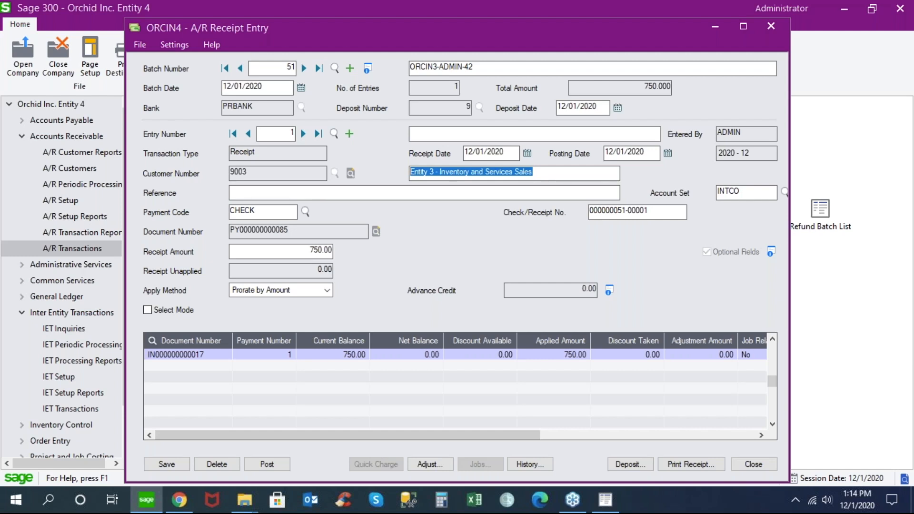
click(757, 463)
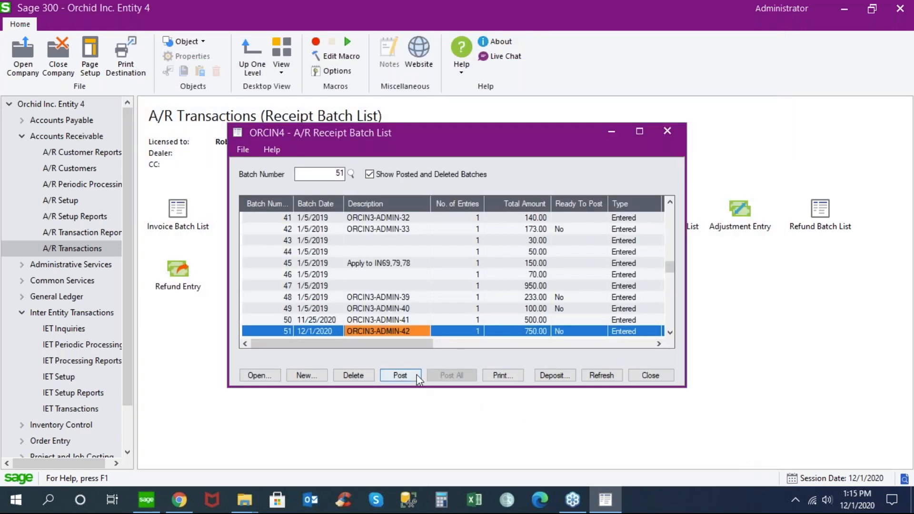
click(657, 376)
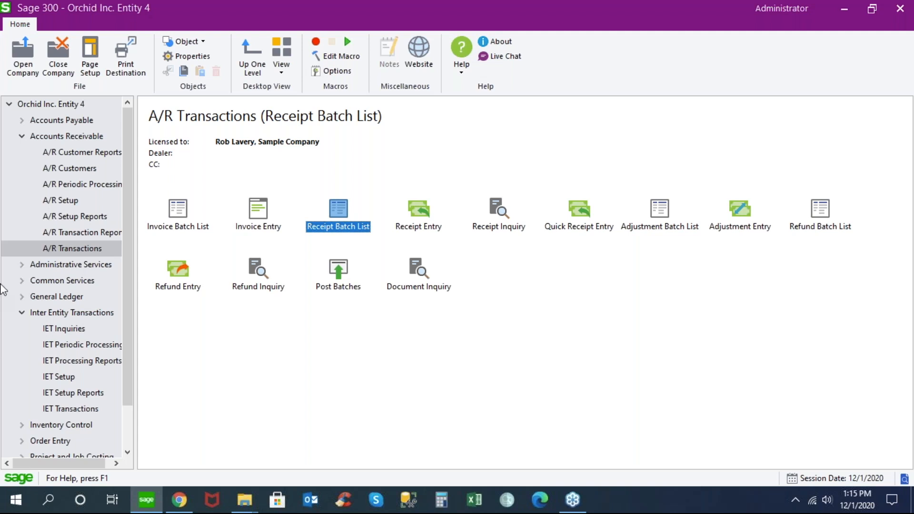
- Collapse the Inter Entity Transactions and Accounts Receivable groups, and switch the open company to ORCIN3
click(22, 313)
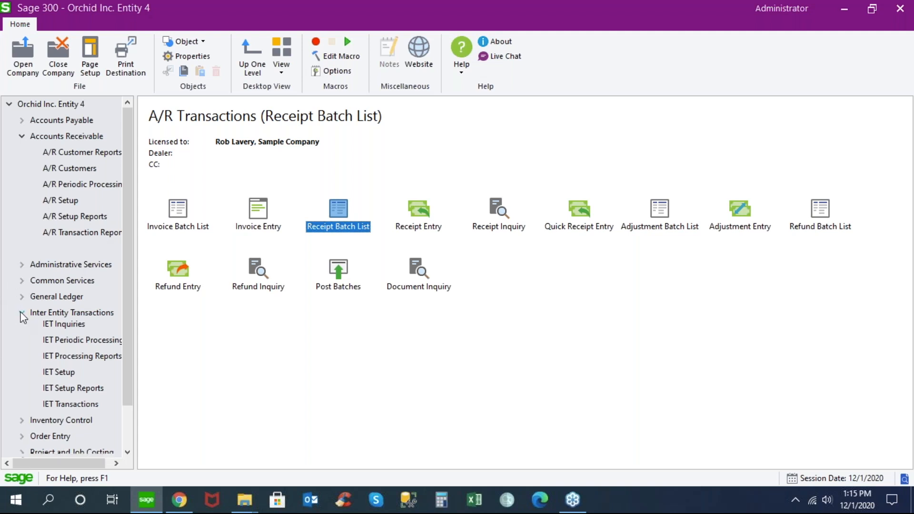
click(21, 136)
click(23, 60)
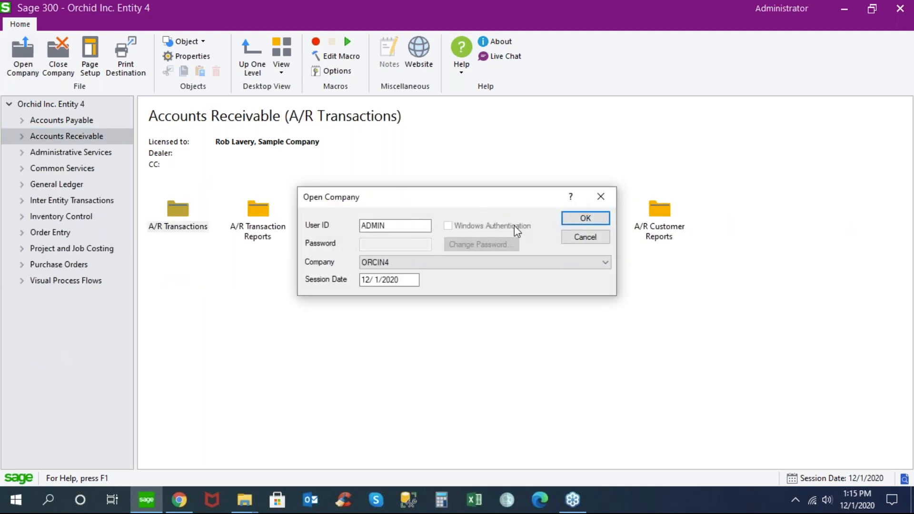
click(603, 262)
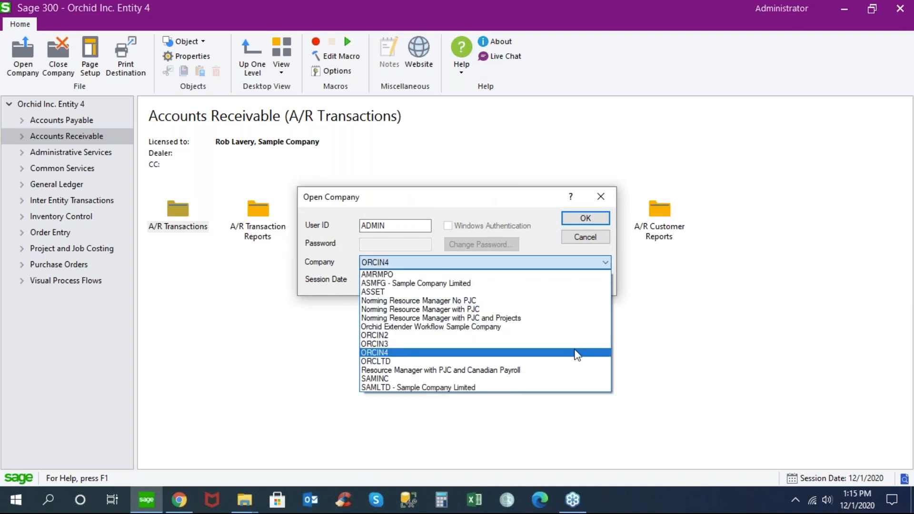
click(580, 345)
click(585, 218)
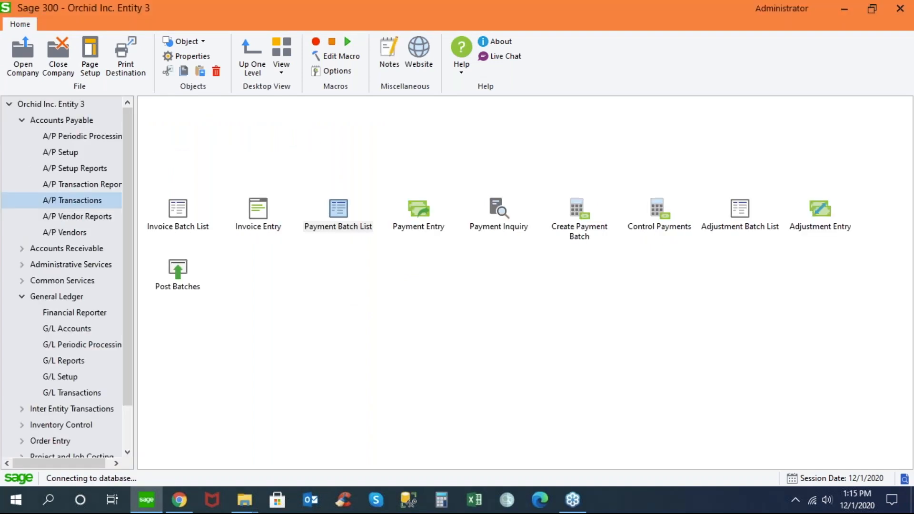
- Review the A/P - A/R and O/E - P/O settings in the inter-entity Trade Options, and close them unchanged
click(21, 120)
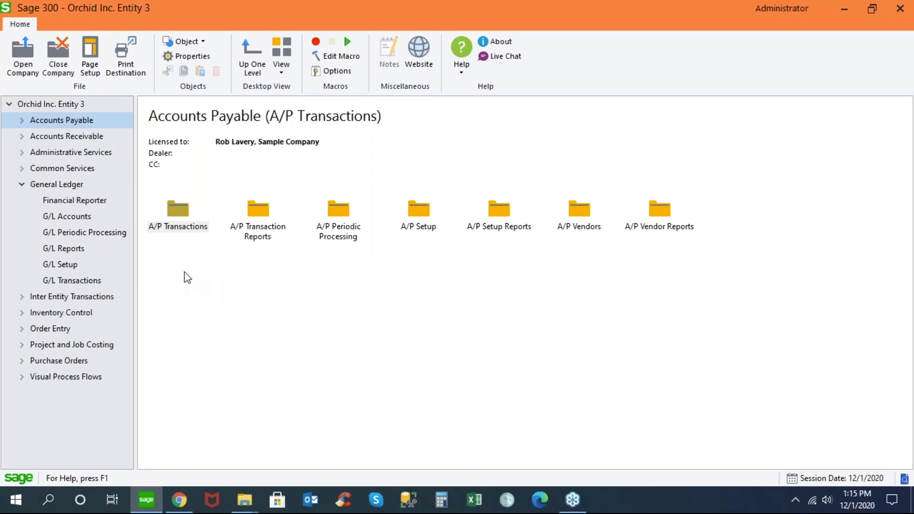
click(21, 298)
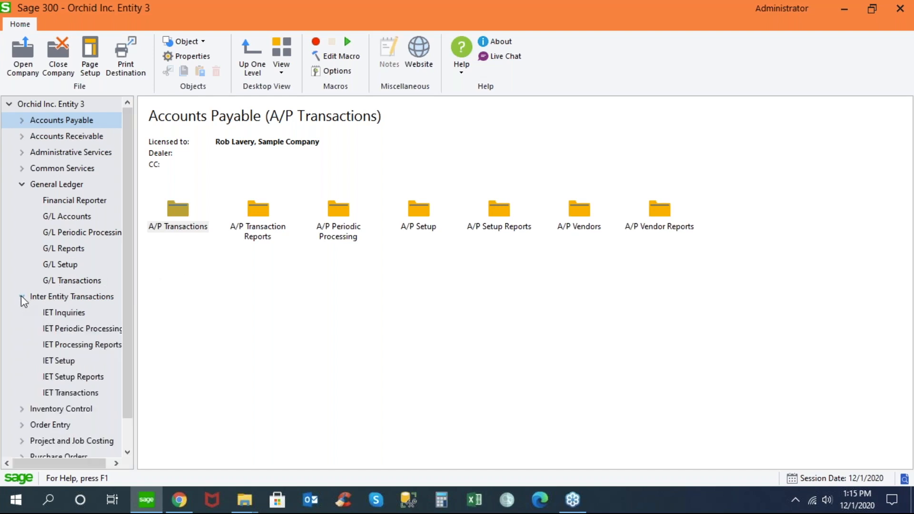
click(59, 362)
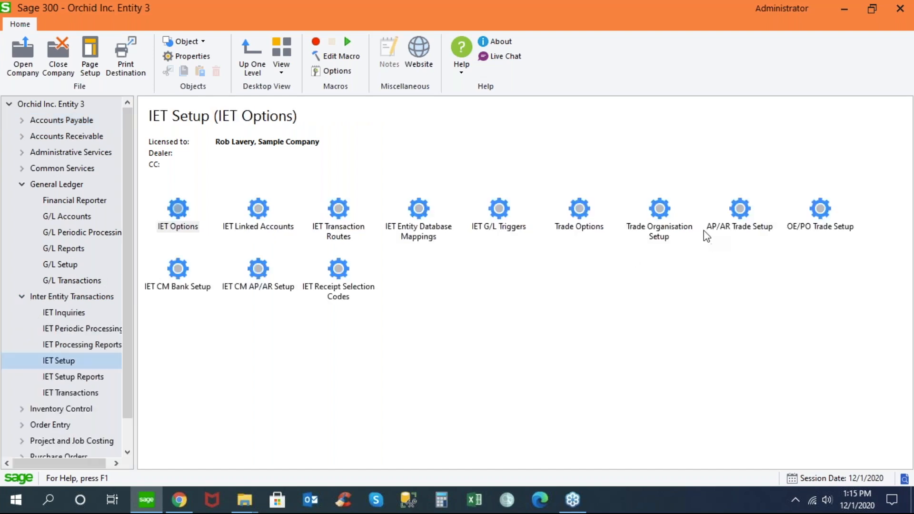
double_click(583, 211)
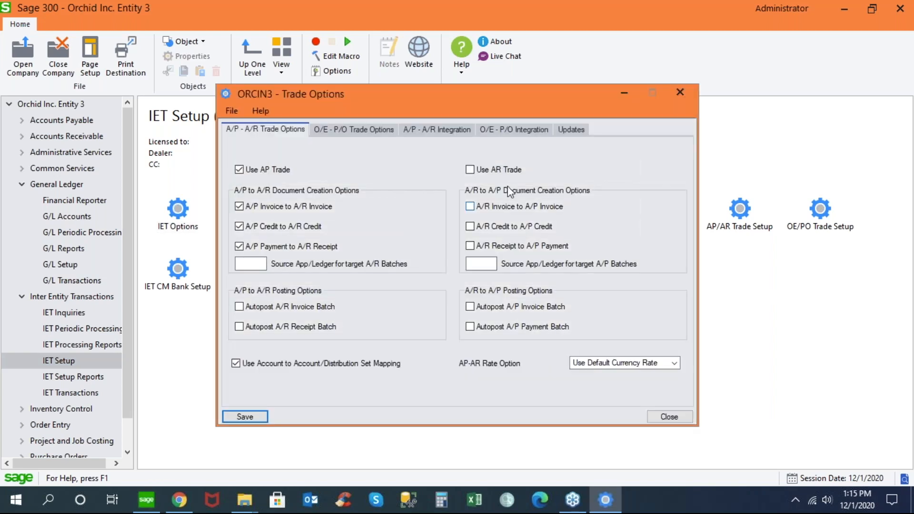
click(385, 132)
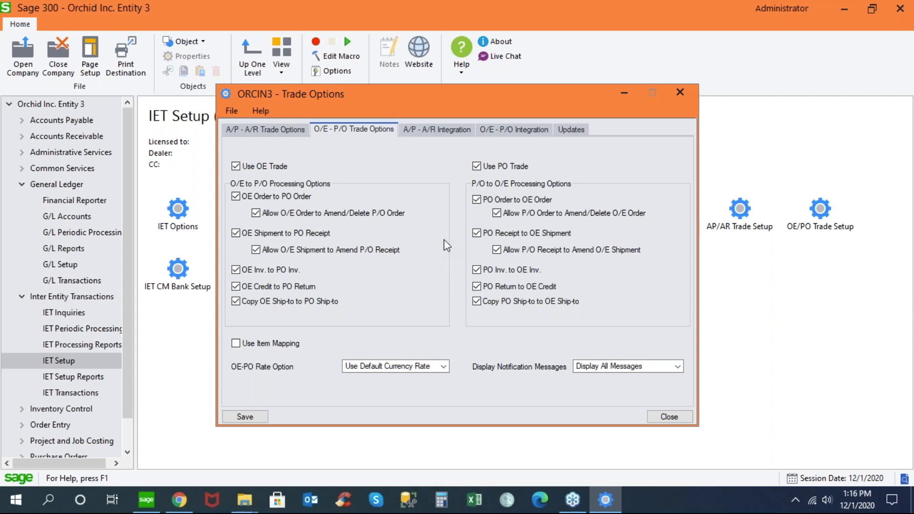
click(670, 417)
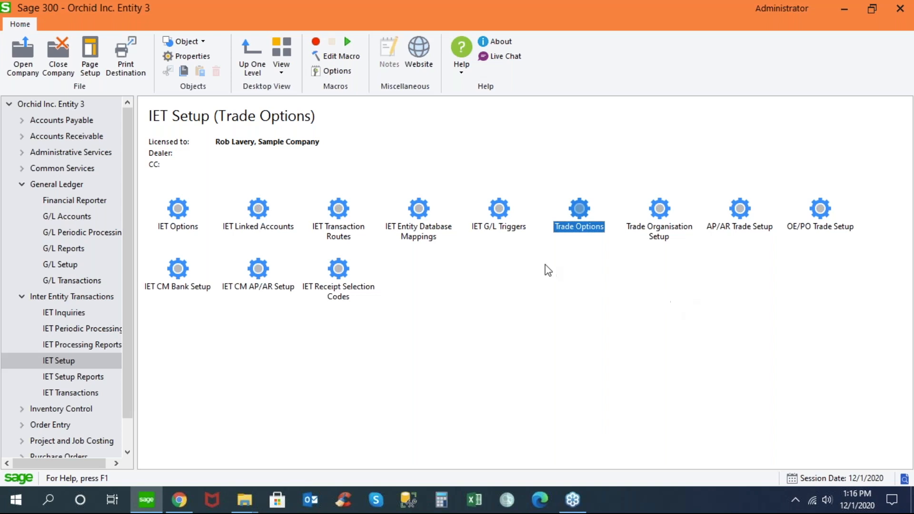
- Open OE/PO Trade Setup, browse to the P/O Document to O/E Document record, and examine the available partner account types
double_click(820, 210)
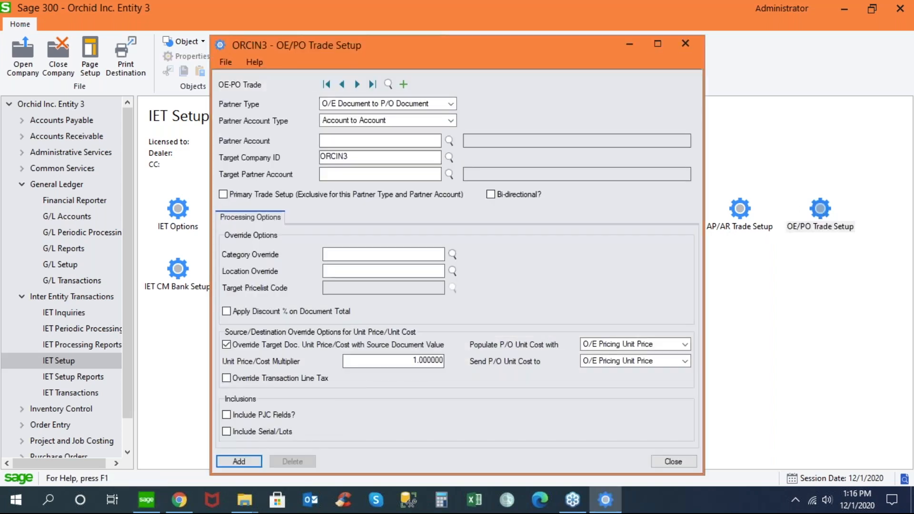
click(357, 84)
click(358, 84)
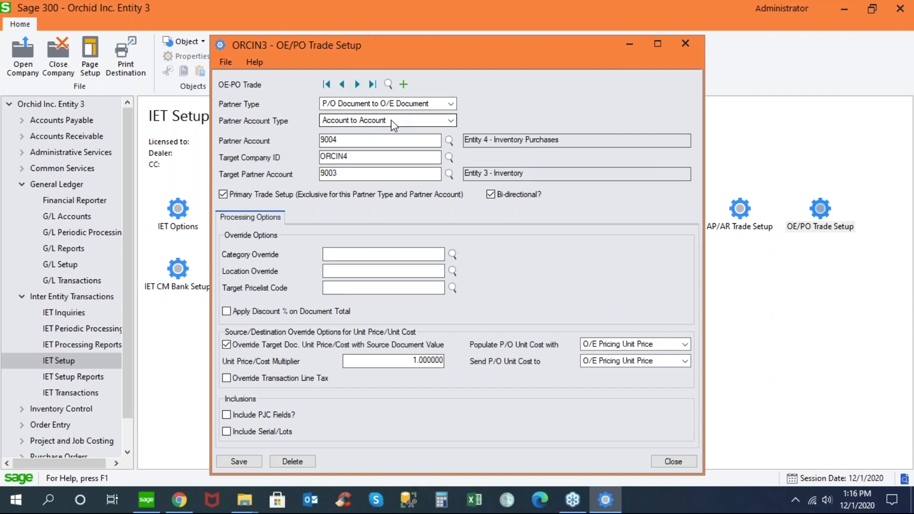
click(450, 122)
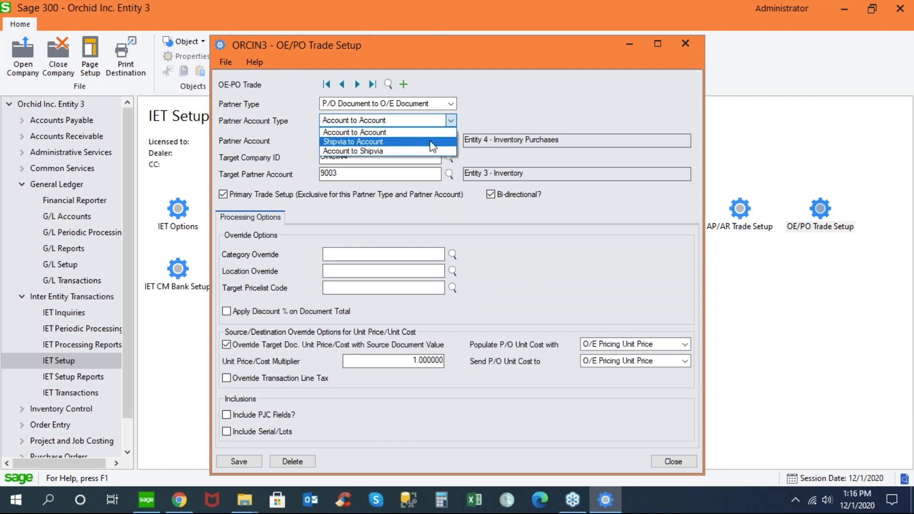
click(450, 118)
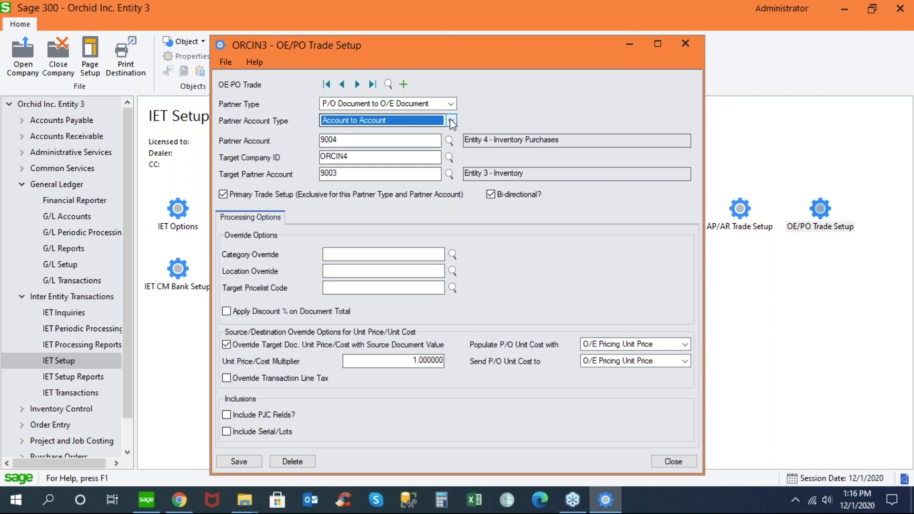
- Examine the record's partner account, target company, target partner account and category override, and close OE/PO Trade Setup
click(351, 139)
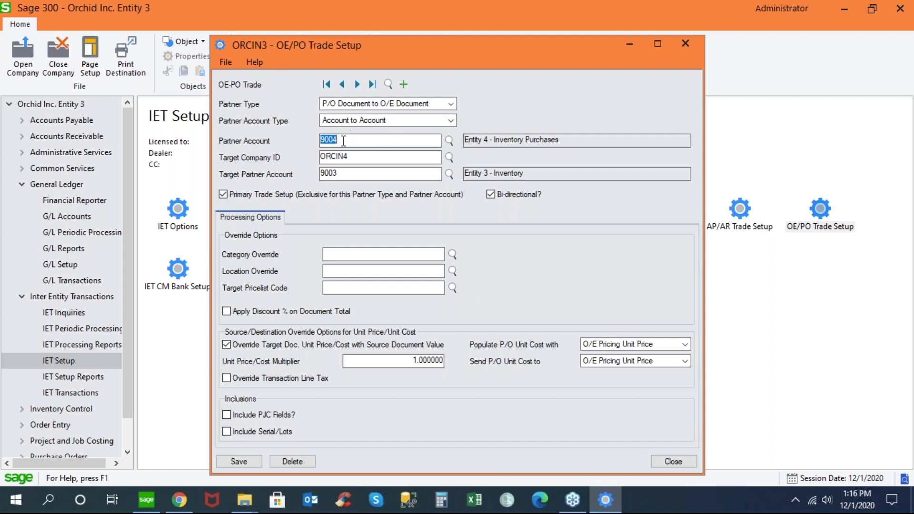
click(354, 161)
click(354, 174)
drag(349, 141, 304, 138)
drag(364, 175, 295, 176)
click(391, 255)
click(673, 462)
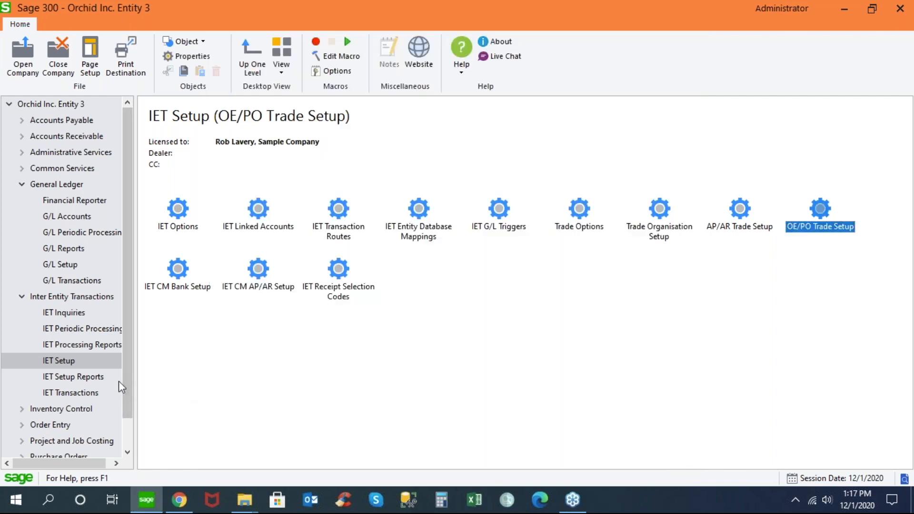
- Open Purchase Order Entry for Entity 3 from the Purchase Orders transactions
click(87, 456)
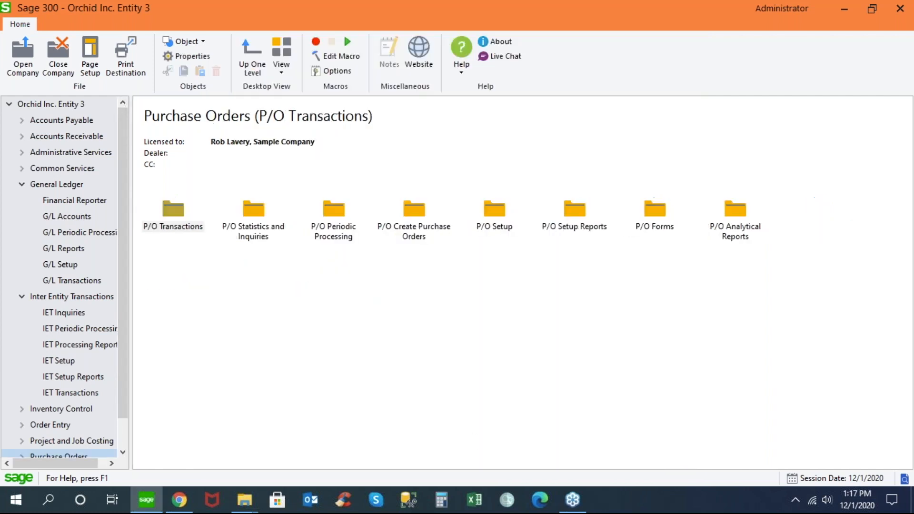
double_click(176, 209)
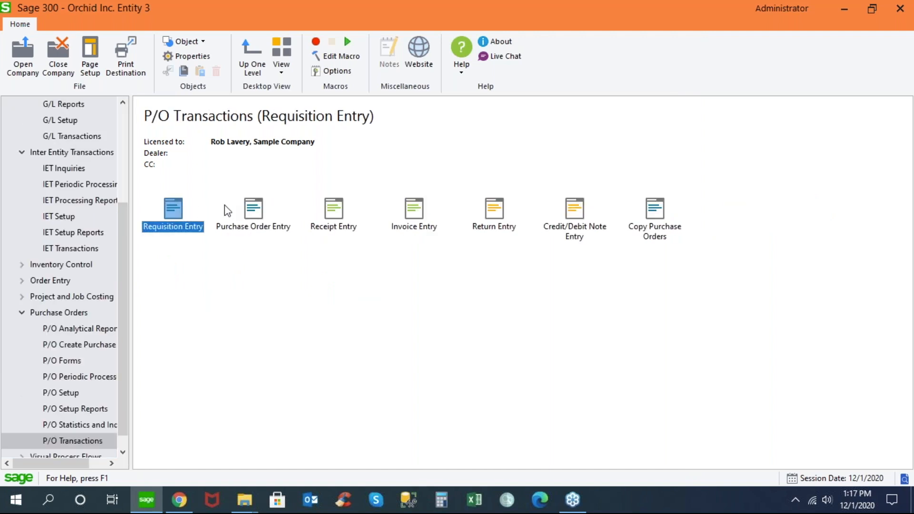
double_click(254, 212)
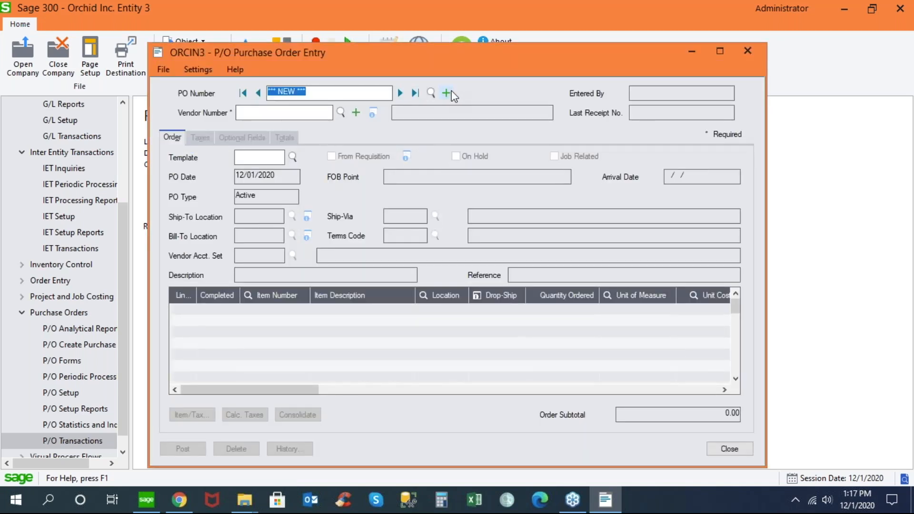
- Set the new purchase order's vendor to 9004
click(280, 113)
text(9004)
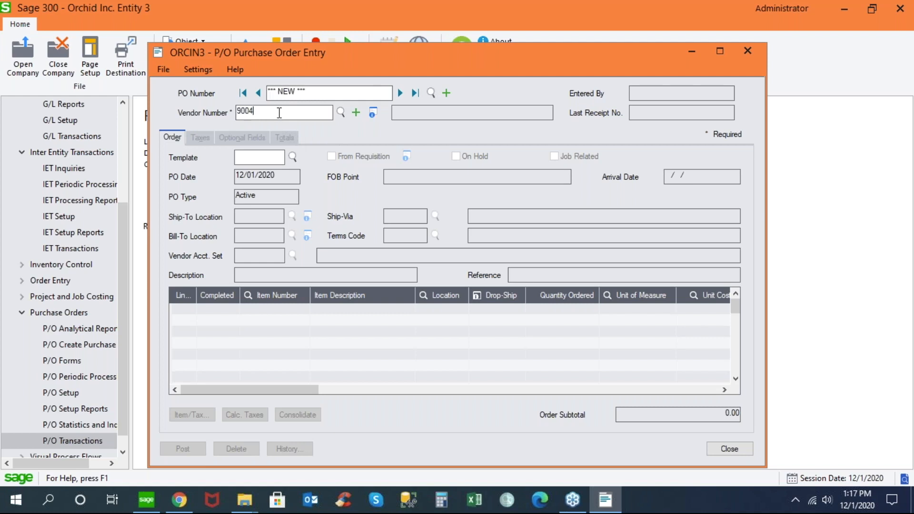
key(Tab)
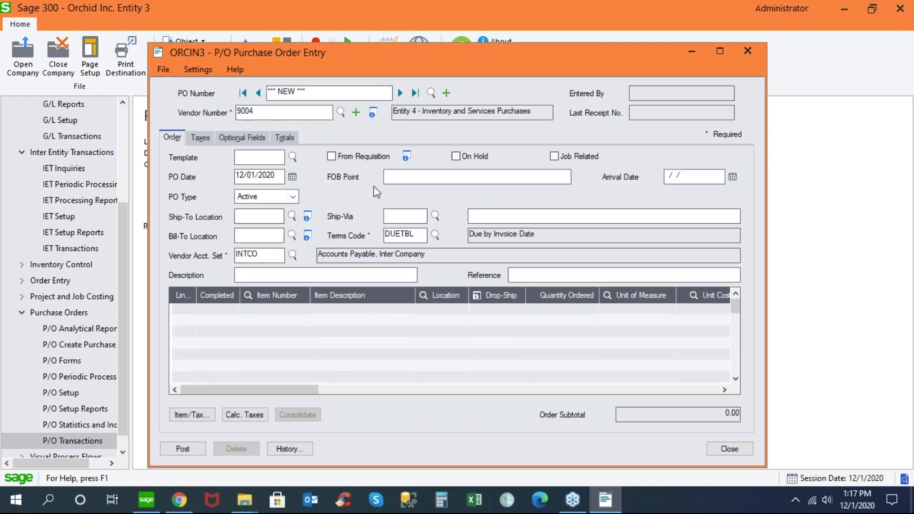
- Enter "Purchase Entity 3 from Entity 4" as the purchase order's ship-via description, description and reference
click(502, 218)
text(Purchase Entity 3 from Entity 45)
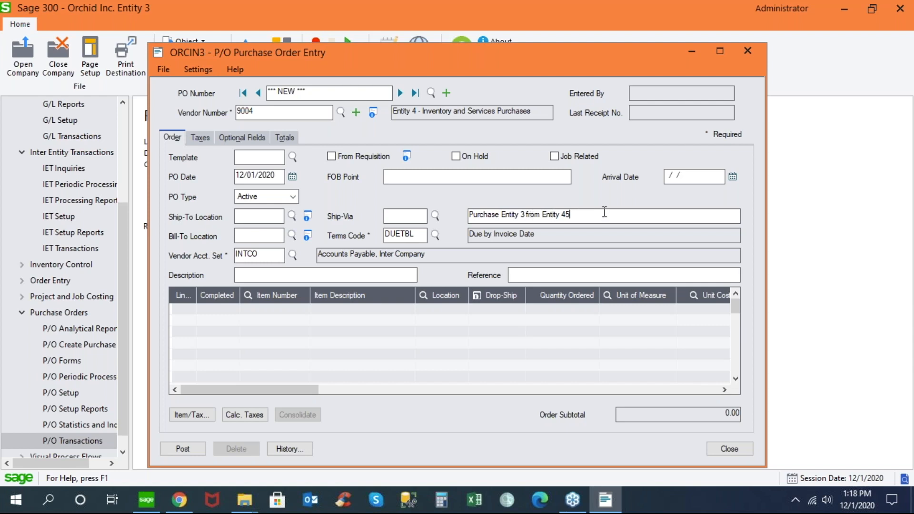
key(BackSpace)
drag(587, 215, 465, 214)
key(ctrl+c)
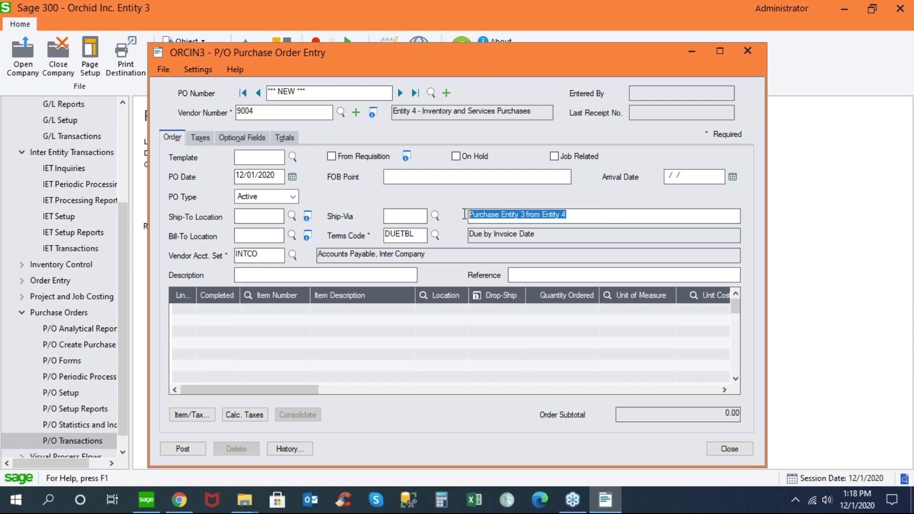
key(Tab)
click(404, 275)
key(ctrl+v)
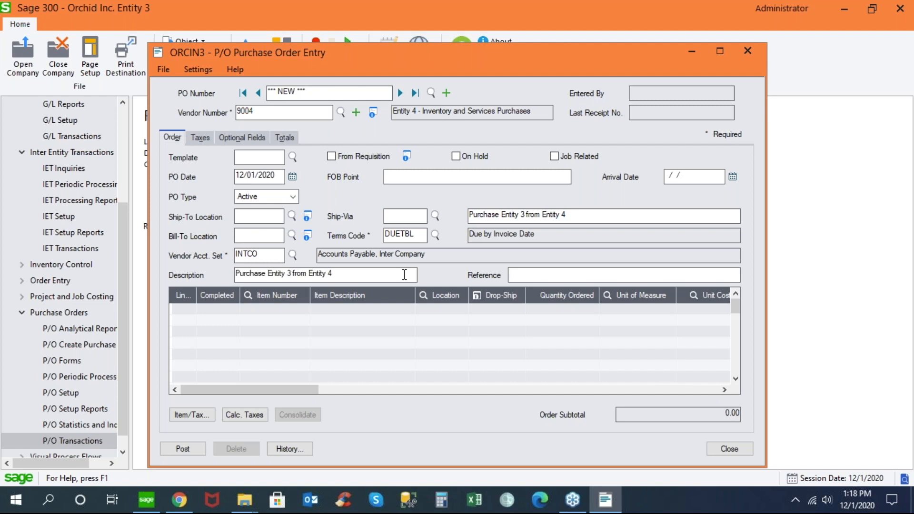
key(Tab)
key(ctrl+v)
key(Tab)
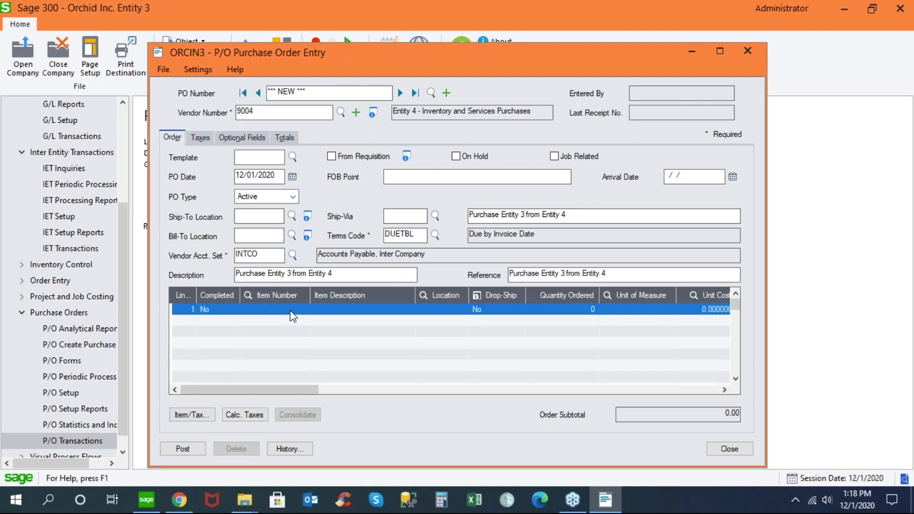
- Add item A1-450/0 Bulletin Board to the first detail line with location 1 and quantity ordered 10
click(292, 310)
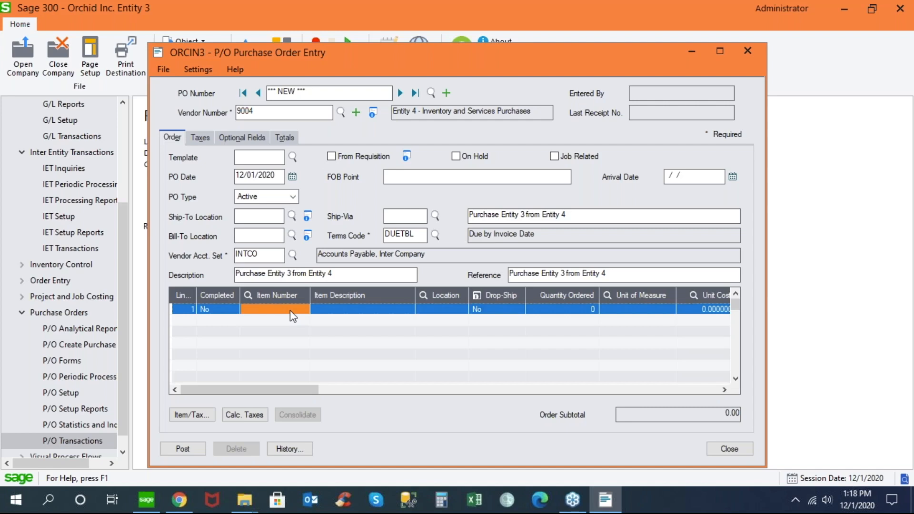
click(307, 312)
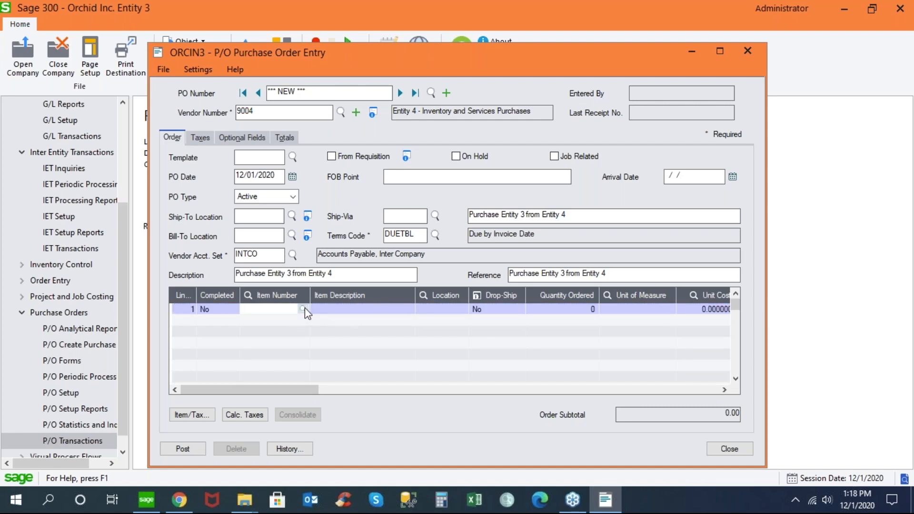
click(305, 307)
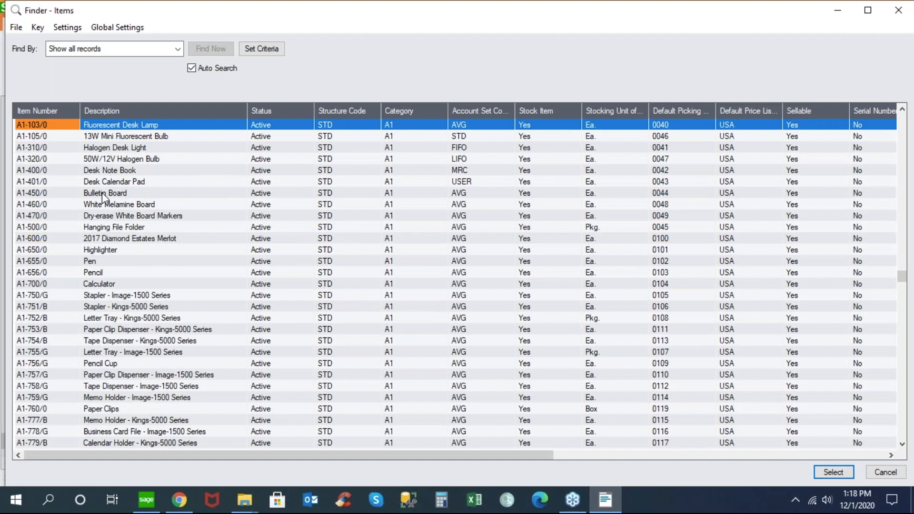
double_click(101, 193)
key(Tab)
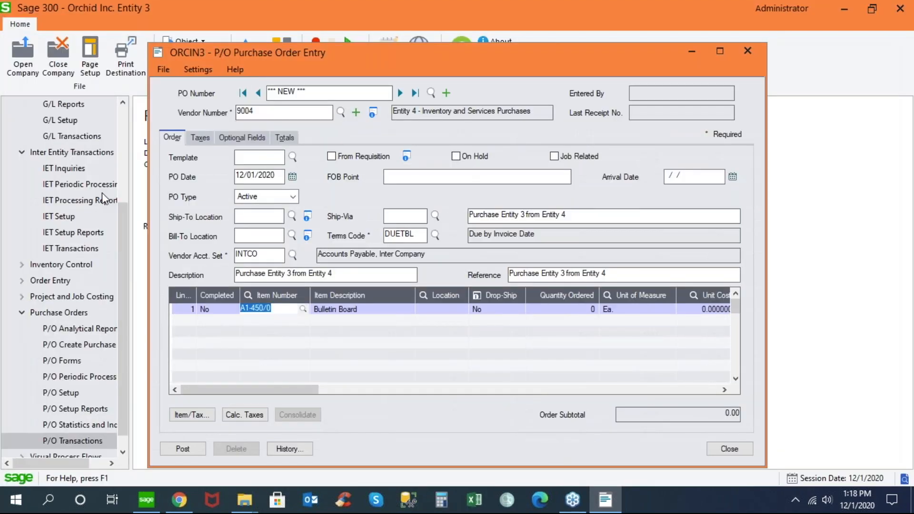
text(1)
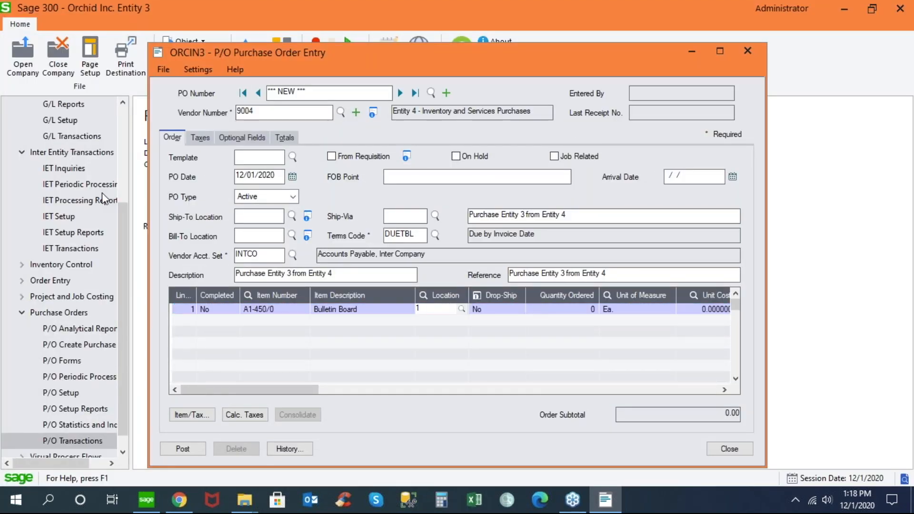
key(Tab)
text(10)
key(Tab)
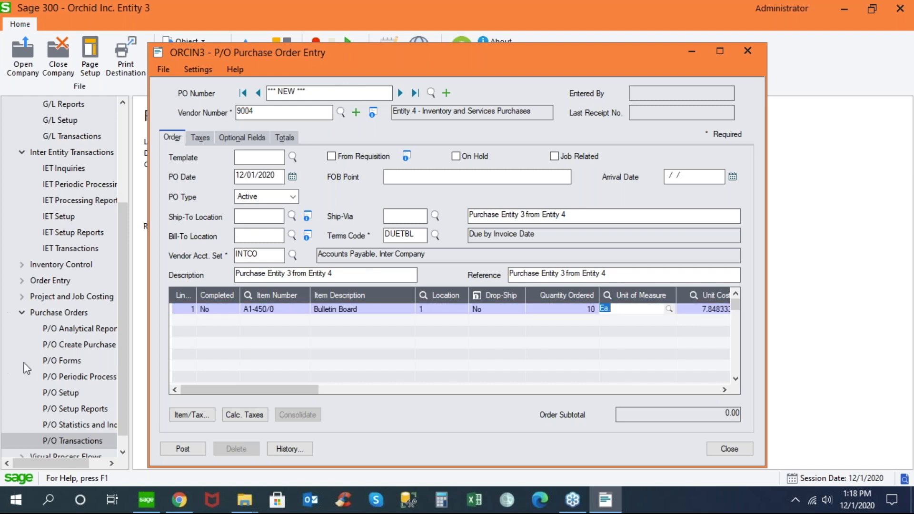
- Post the purchase order without printing it, and close Purchase Order Entry
click(182, 448)
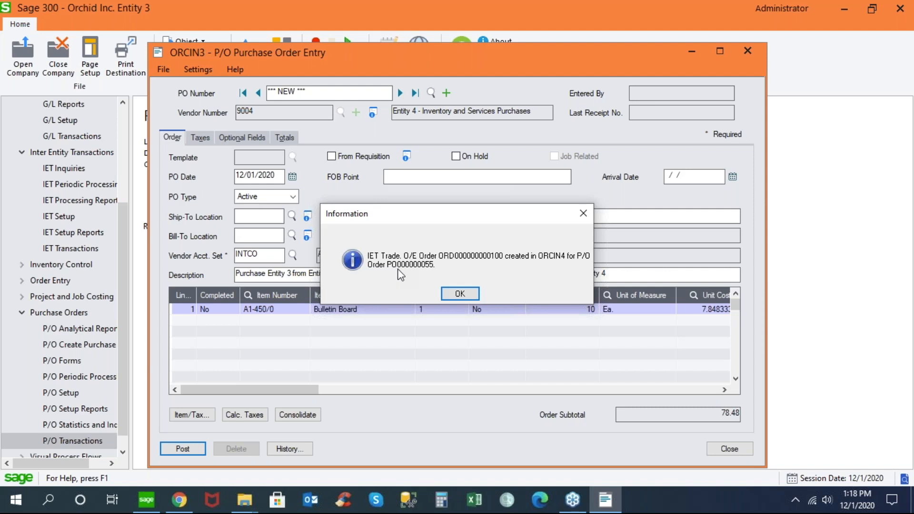
click(469, 294)
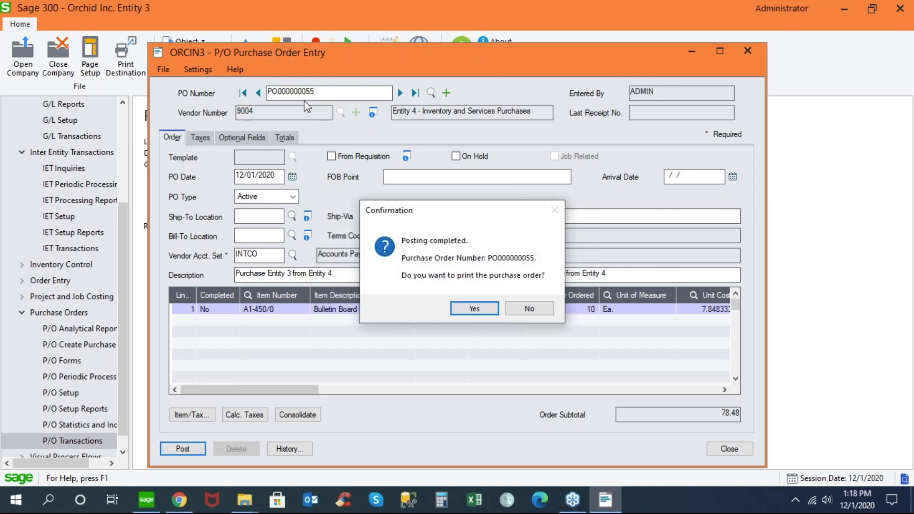
click(528, 308)
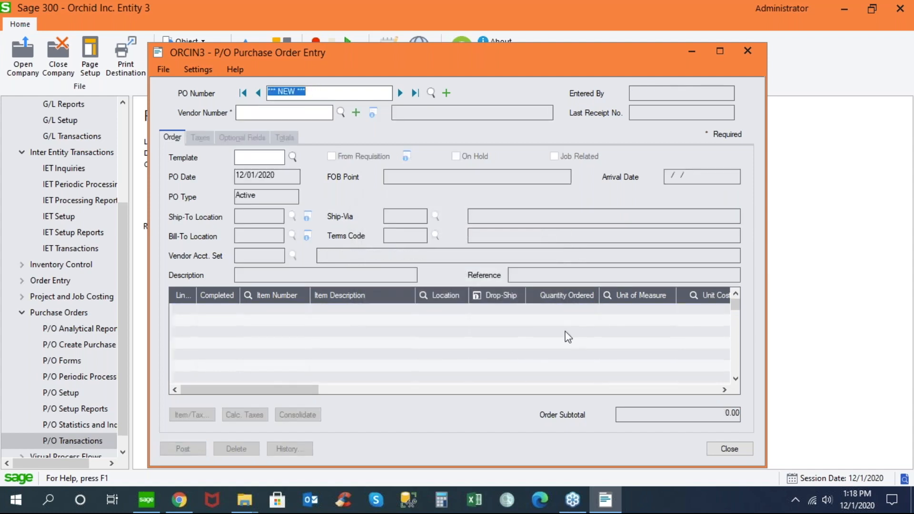
click(728, 448)
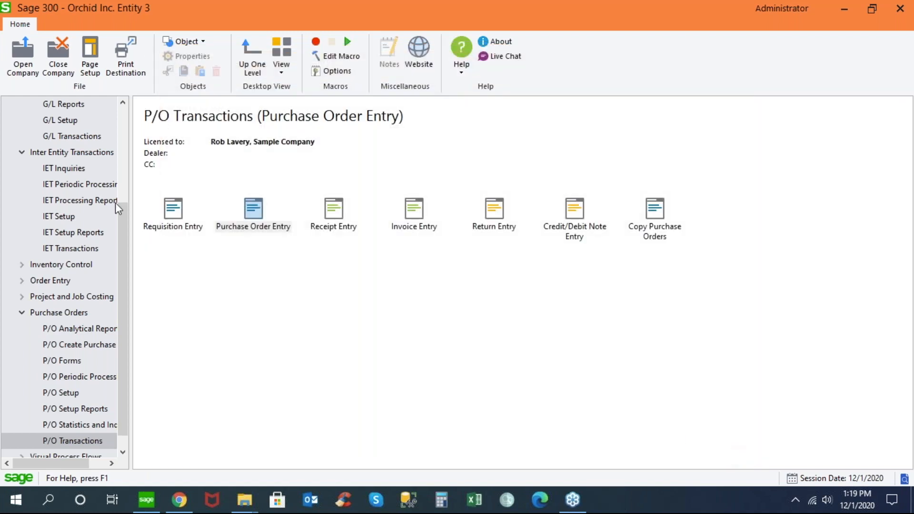
- Open company ORCIN4 and start O/E Order Entry from its Order Entry transactions
click(23, 67)
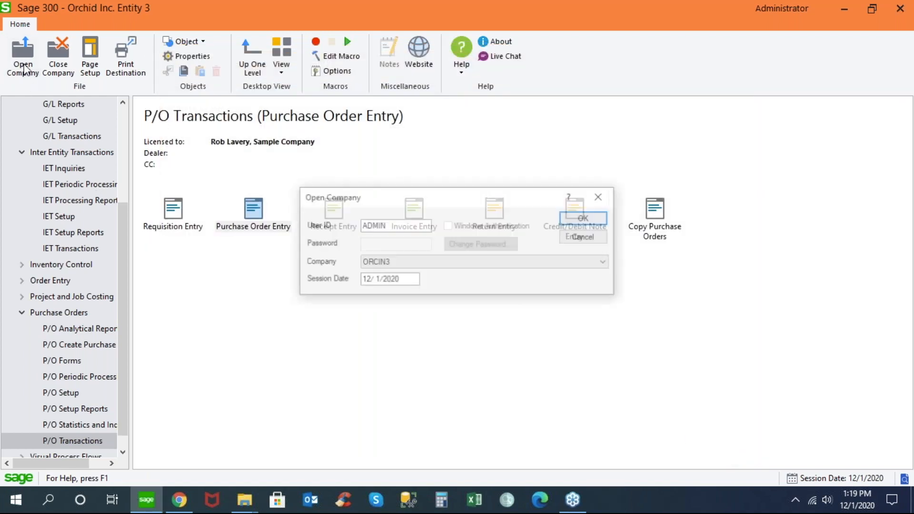
click(606, 262)
click(576, 353)
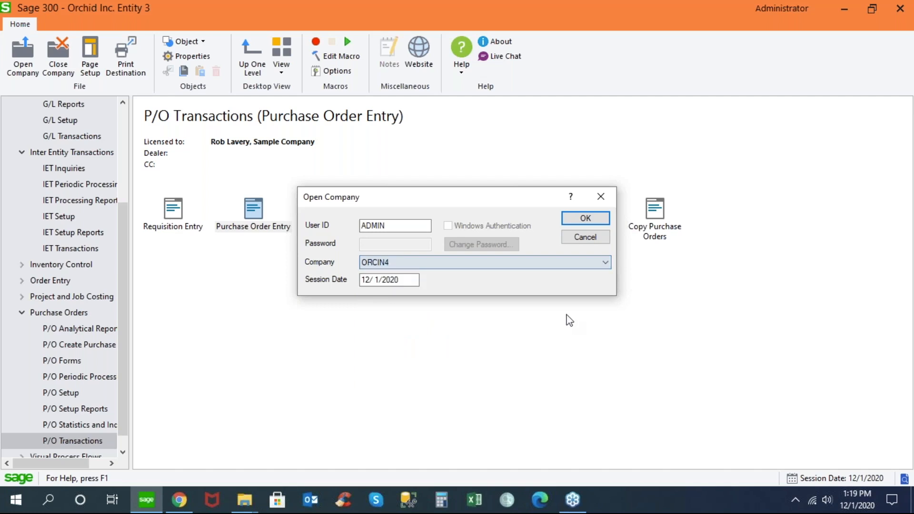
click(581, 218)
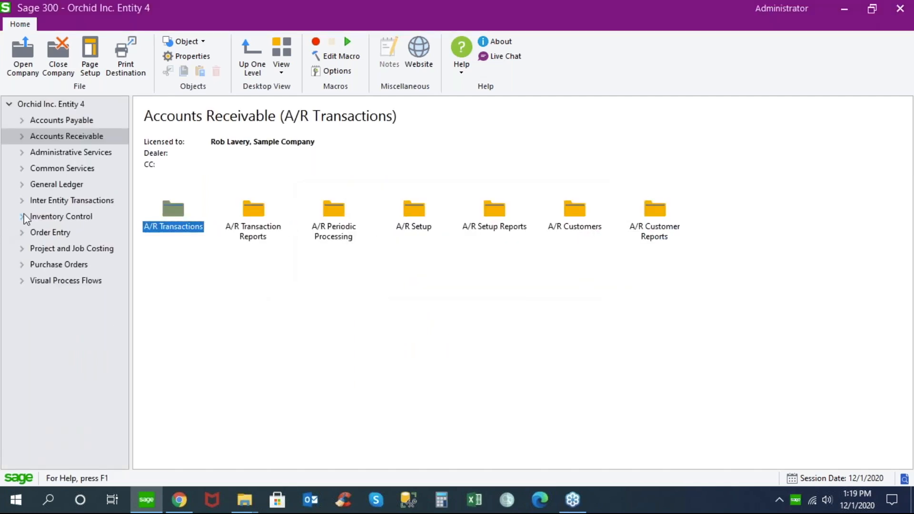
click(50, 233)
double_click(160, 211)
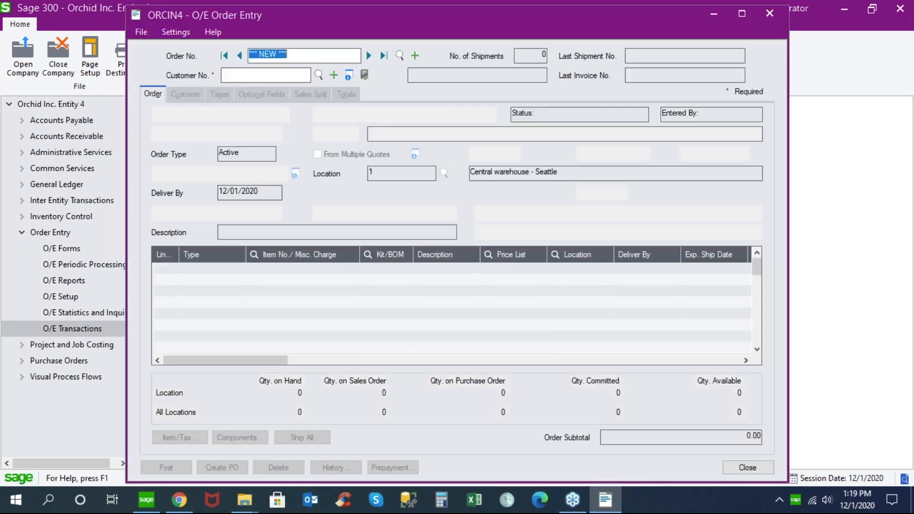
- Find and load the Entity 3 order dated 12/1/2020 from the end of the orders list
click(400, 56)
click(384, 78)
drag(75, 105, 172, 105)
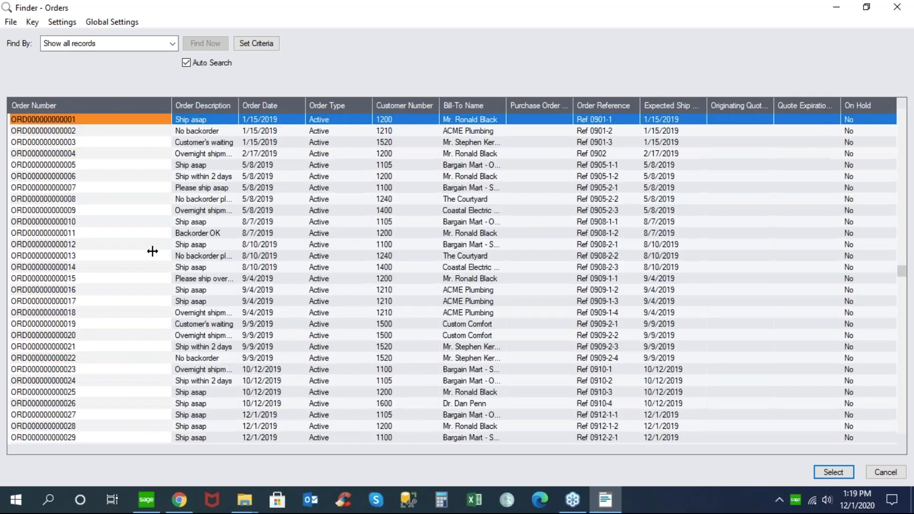
click(900, 391)
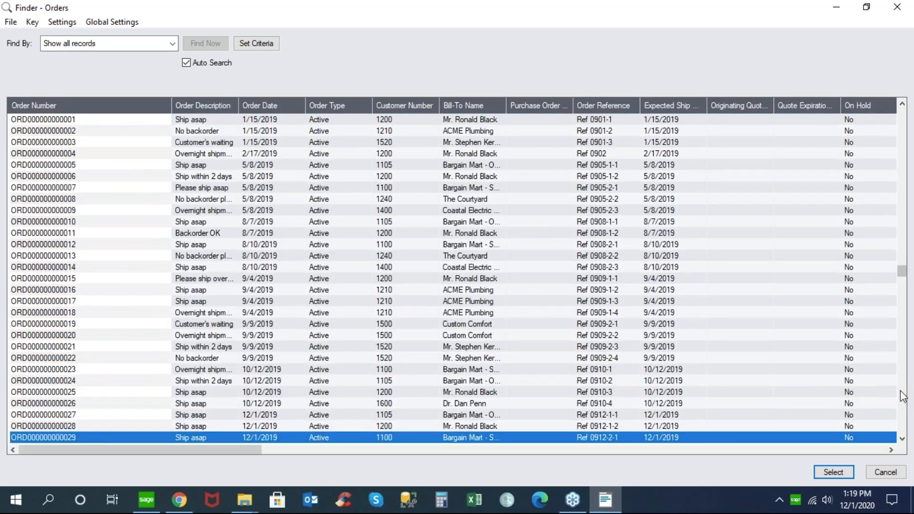
click(901, 392)
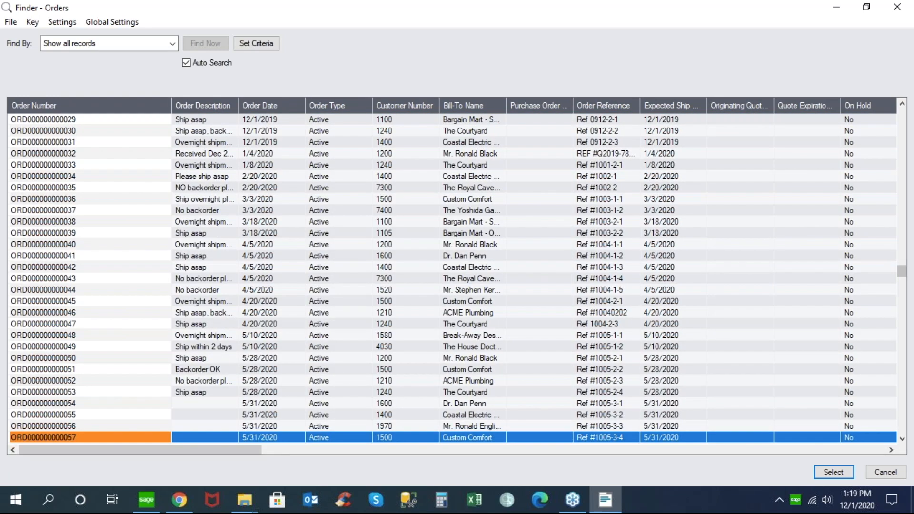
click(901, 392)
click(901, 393)
click(901, 393)
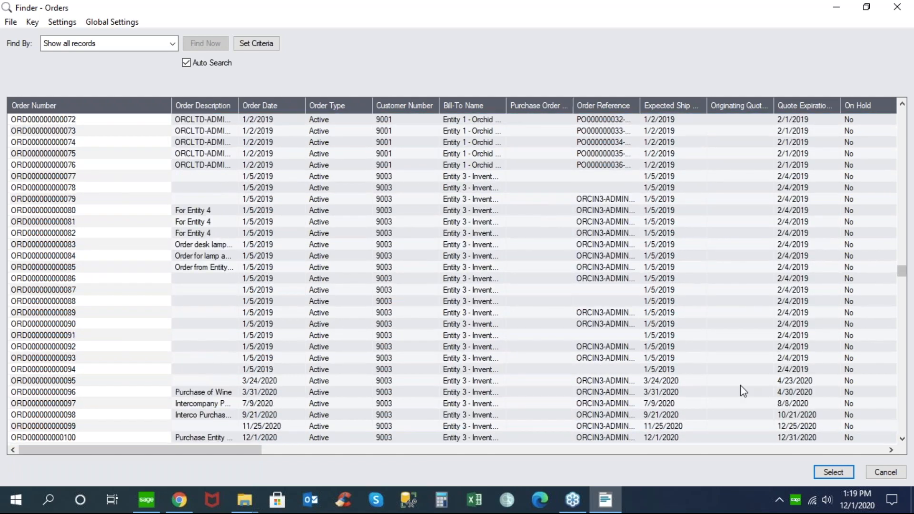
double_click(97, 434)
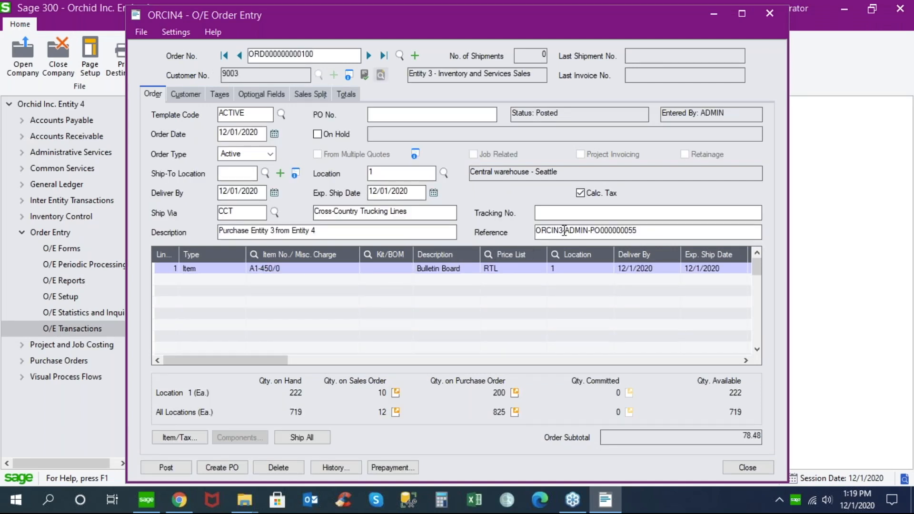
- Examine the order's reference for the originating company, user and purchase order, and check its description
drag(564, 231, 525, 231)
drag(565, 231, 679, 223)
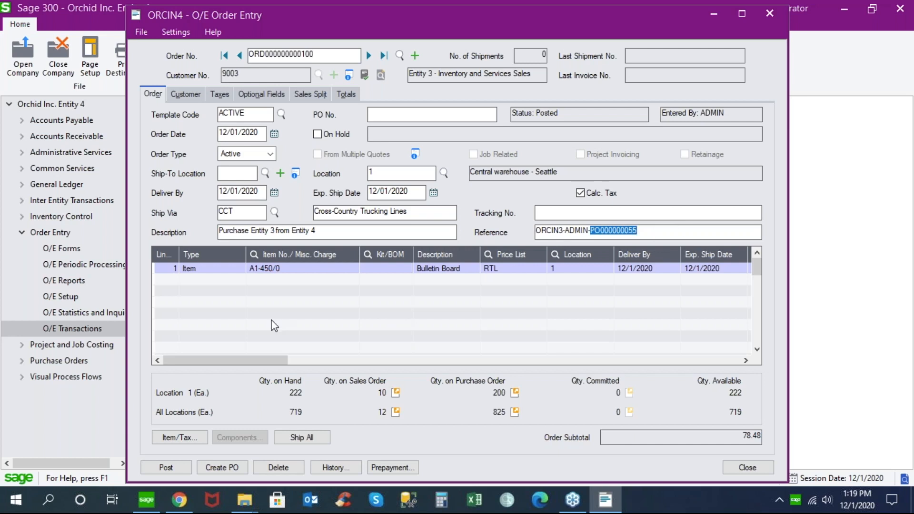
drag(318, 231, 198, 230)
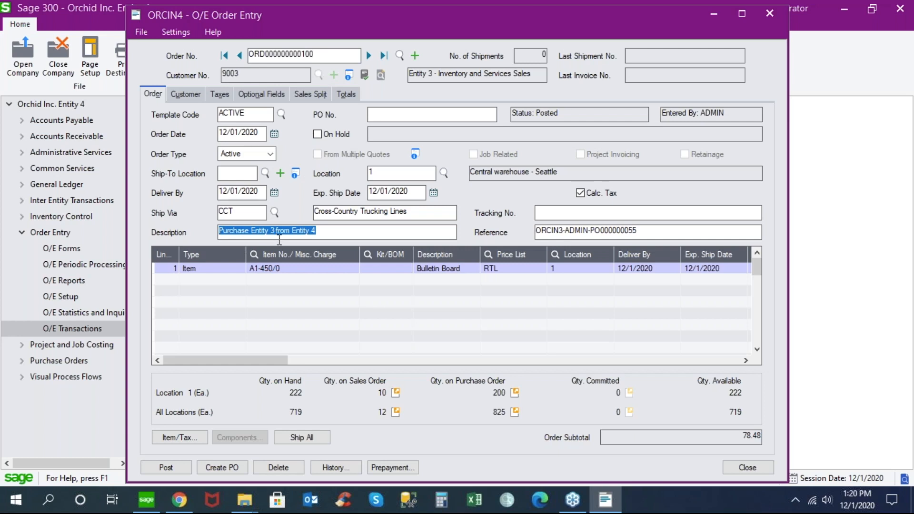
- Set the Bulletin Board line's quantity ordered to 12, and post the order without printing the confirmation
drag(276, 361, 339, 358)
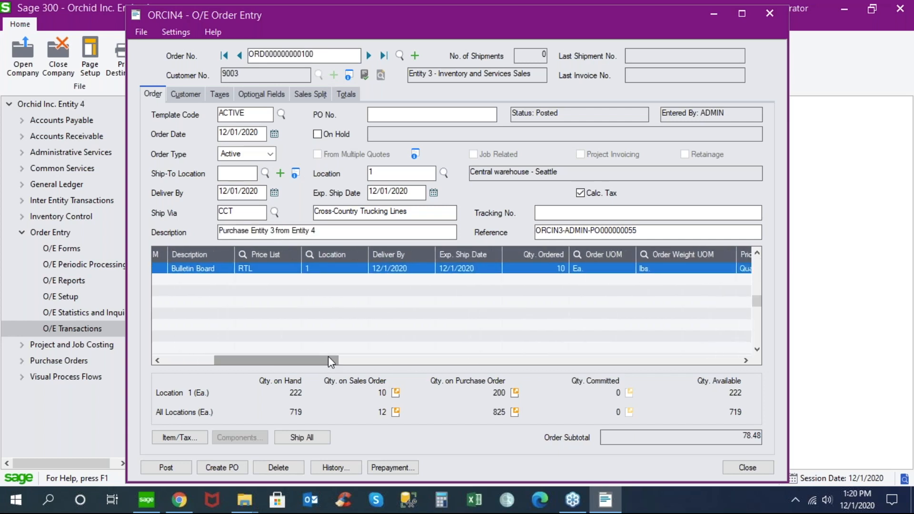
click(534, 269)
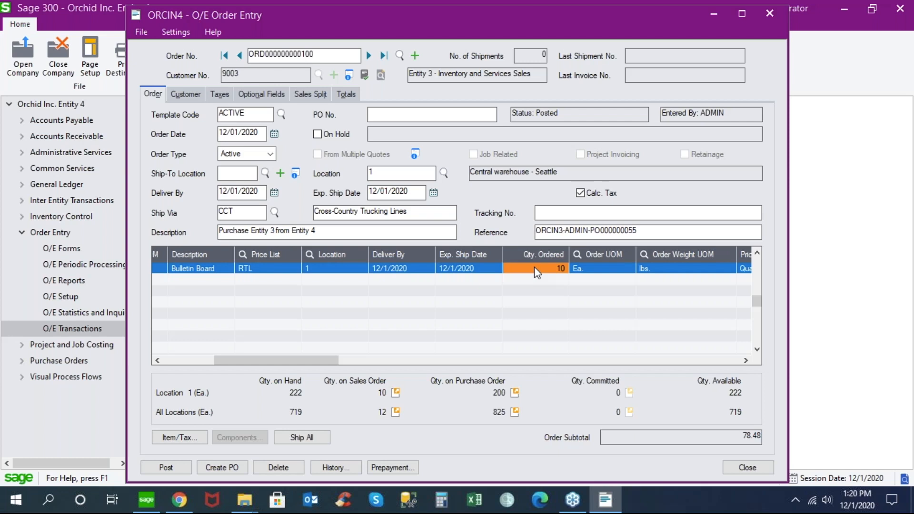
click(534, 266)
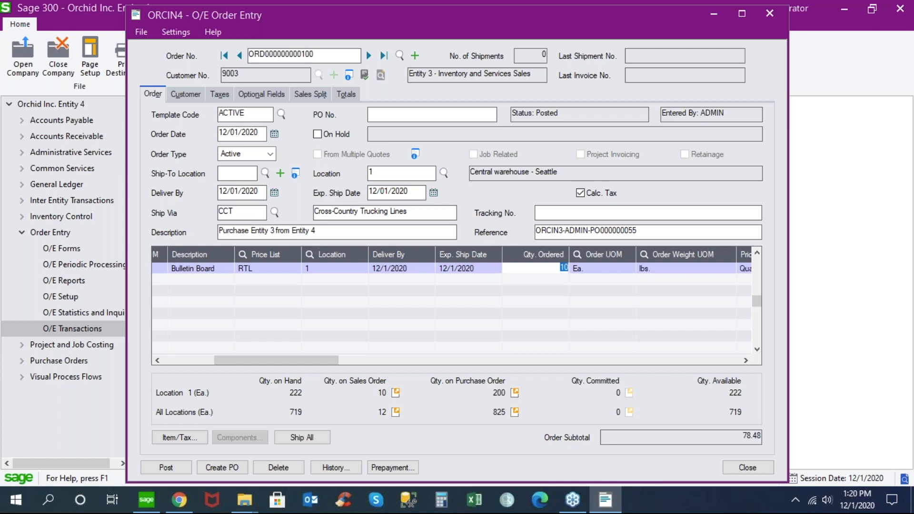
text(12)
key(Tab)
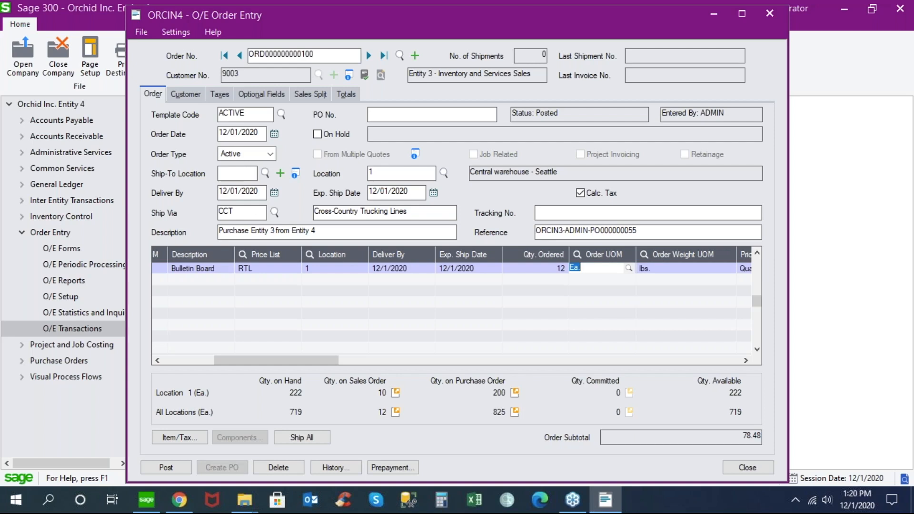
click(181, 465)
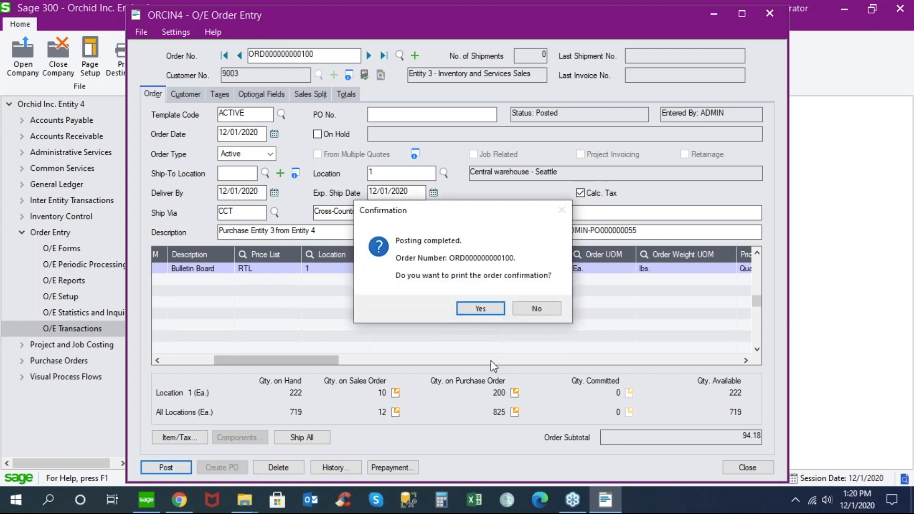
click(535, 310)
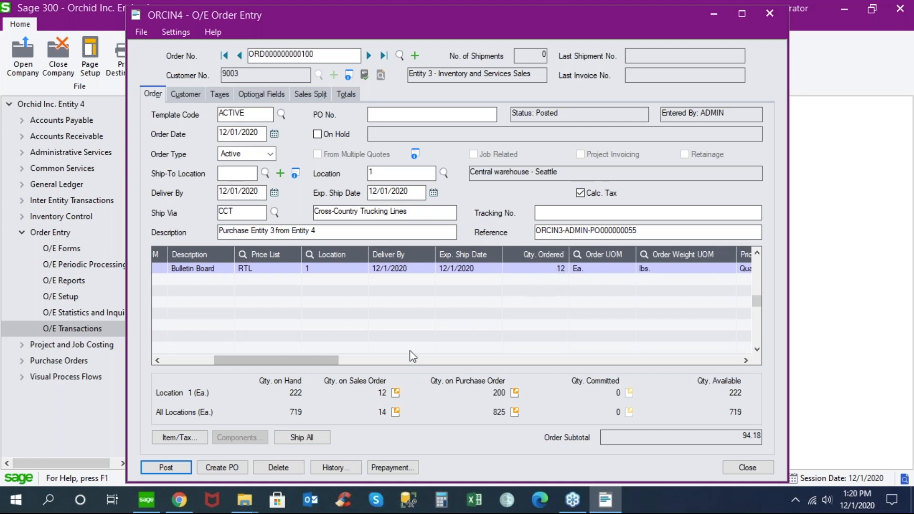
- Ship the order's full quantity with Create Invoice enabled, post it without printing any documents, and close the order
drag(332, 358, 402, 363)
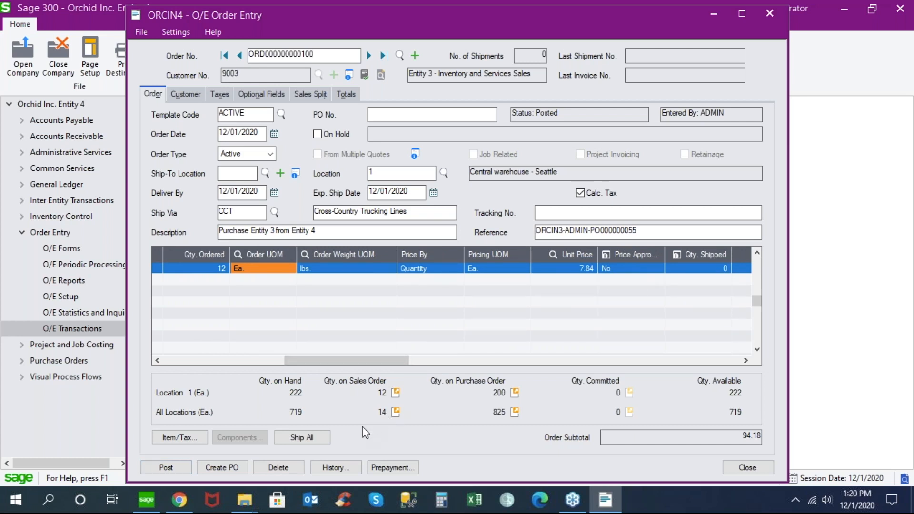
click(310, 438)
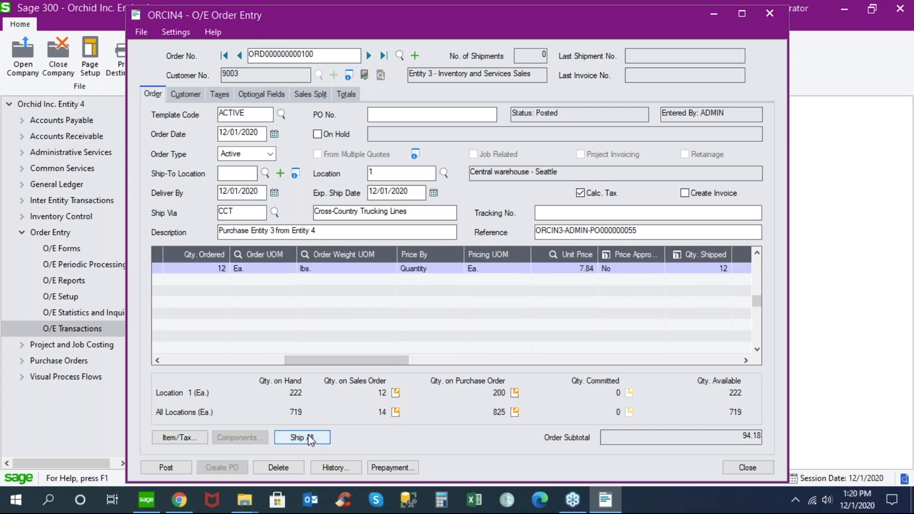
click(684, 193)
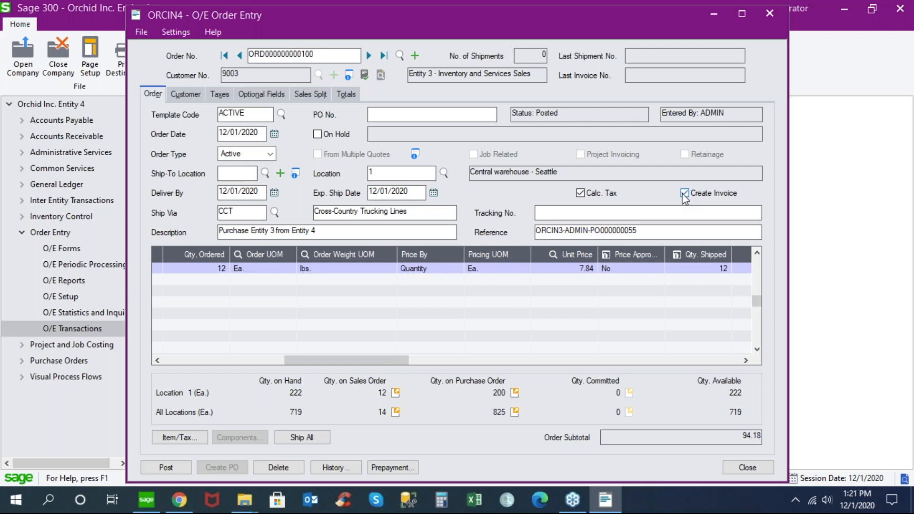
click(174, 469)
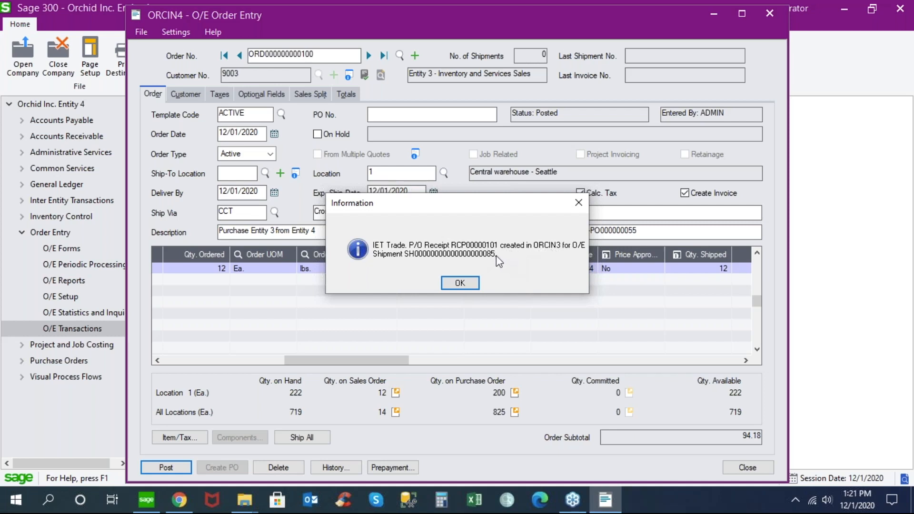
click(464, 284)
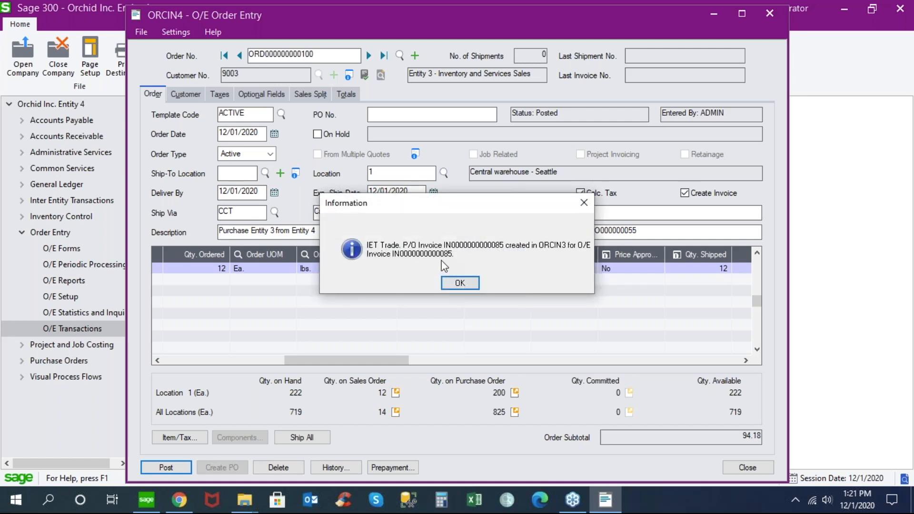
click(459, 284)
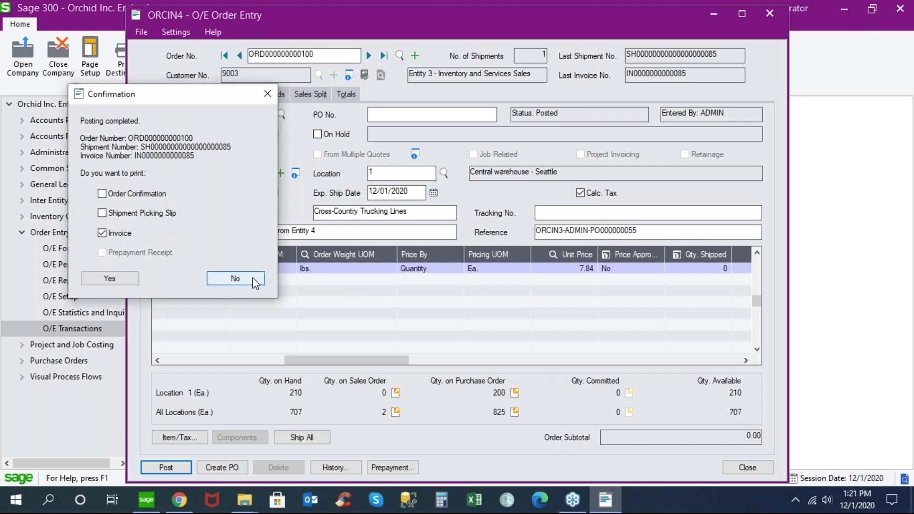
click(255, 282)
click(743, 468)
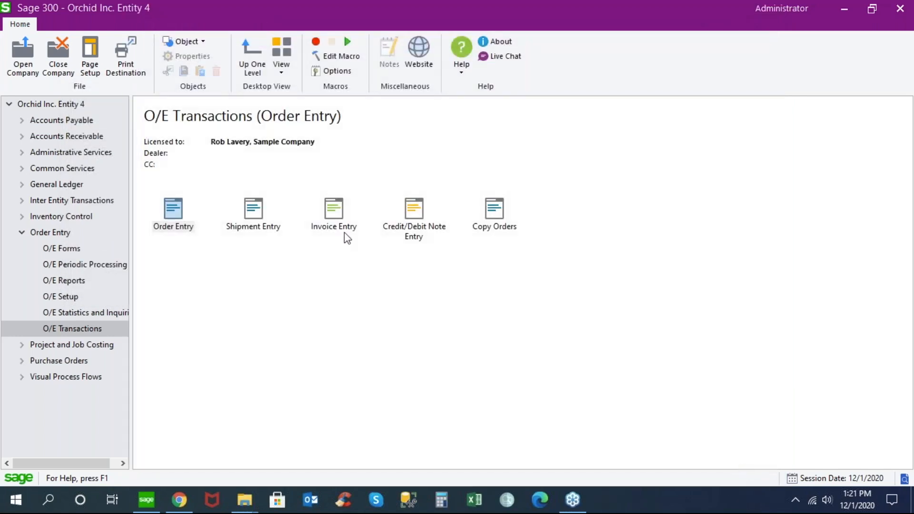
- Review the most recent invoice in Entity 4's O/E Invoice Entry, checking its description and reference
double_click(334, 214)
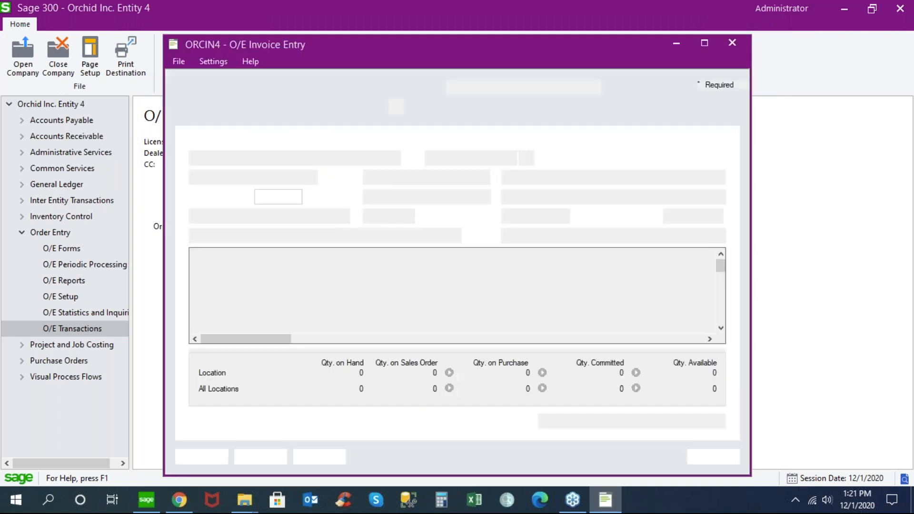
click(384, 87)
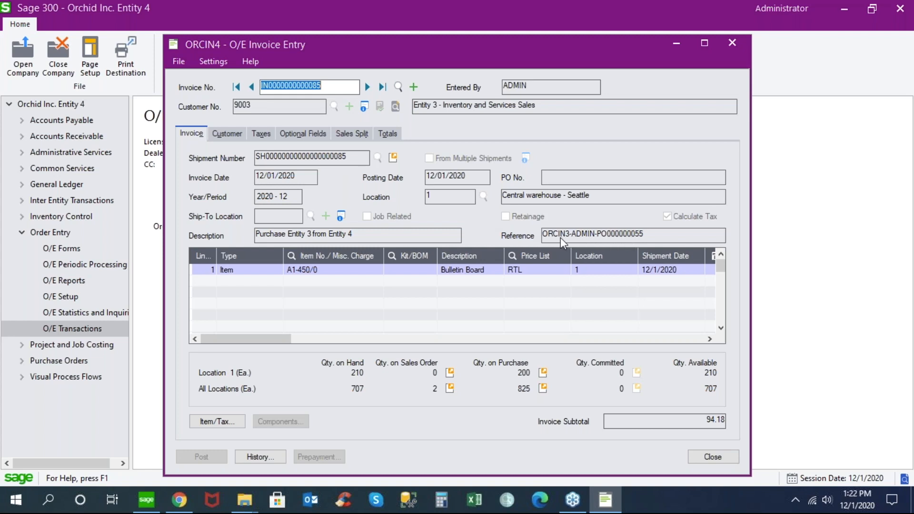
click(717, 458)
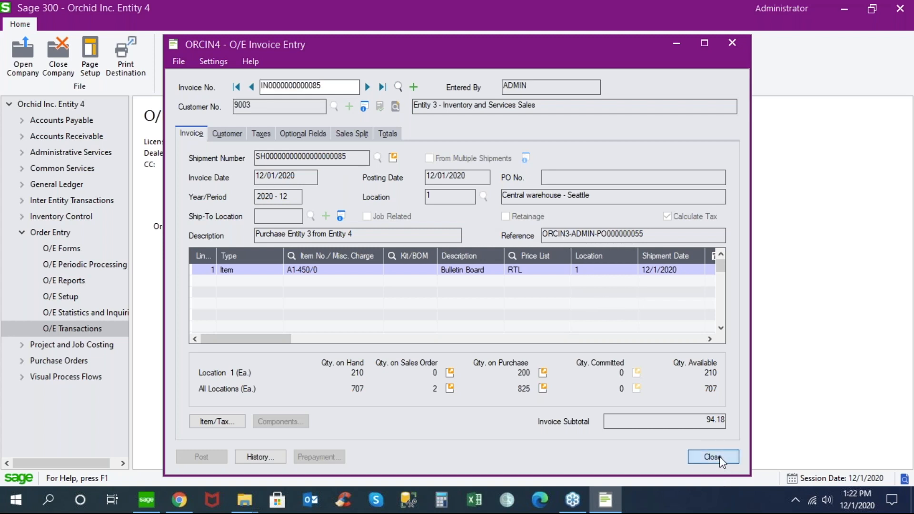
- Switch to company ORCIN3, keeping the 12/1/2020 session date
click(22, 57)
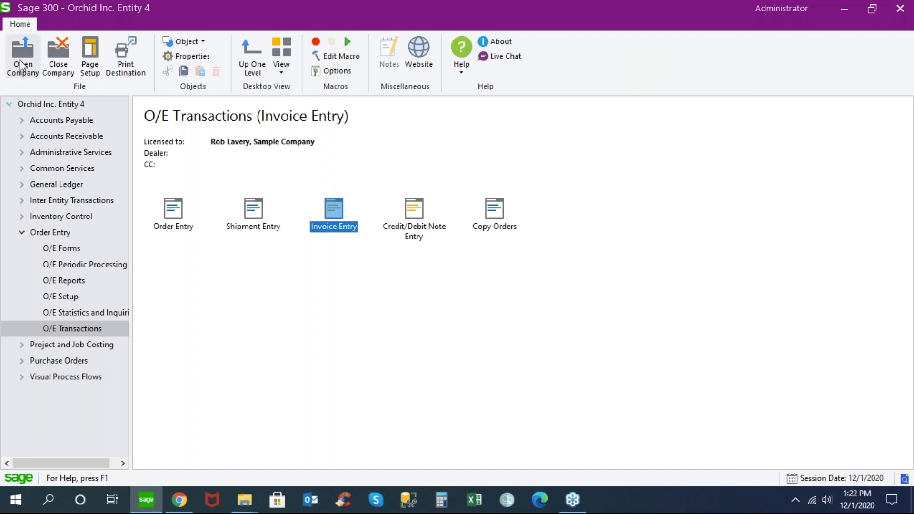
click(605, 263)
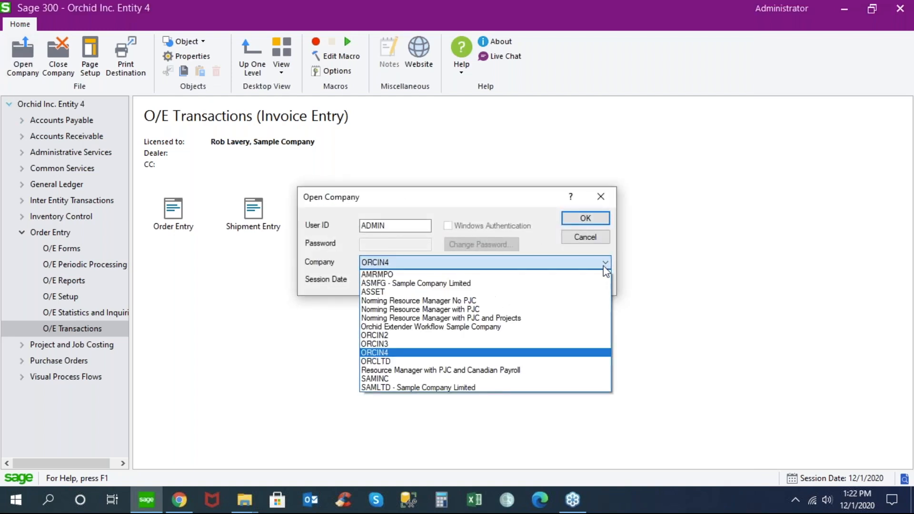
click(574, 343)
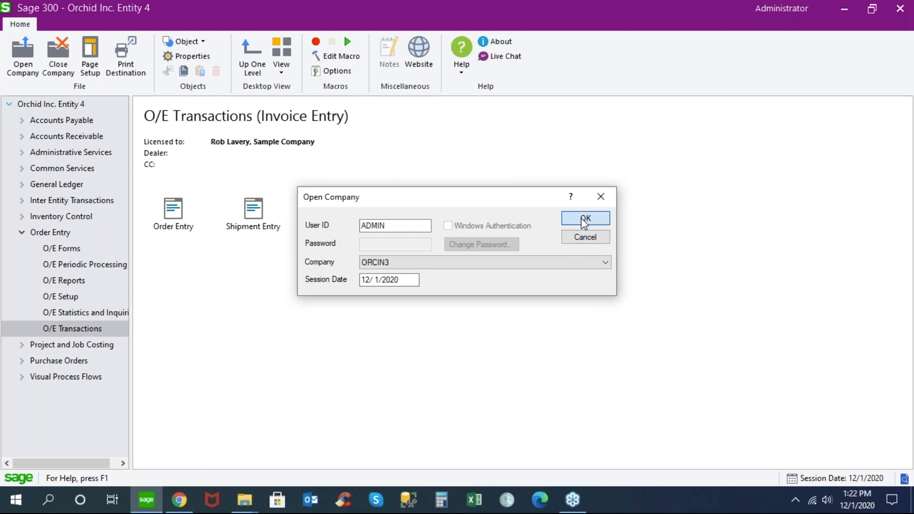
click(587, 218)
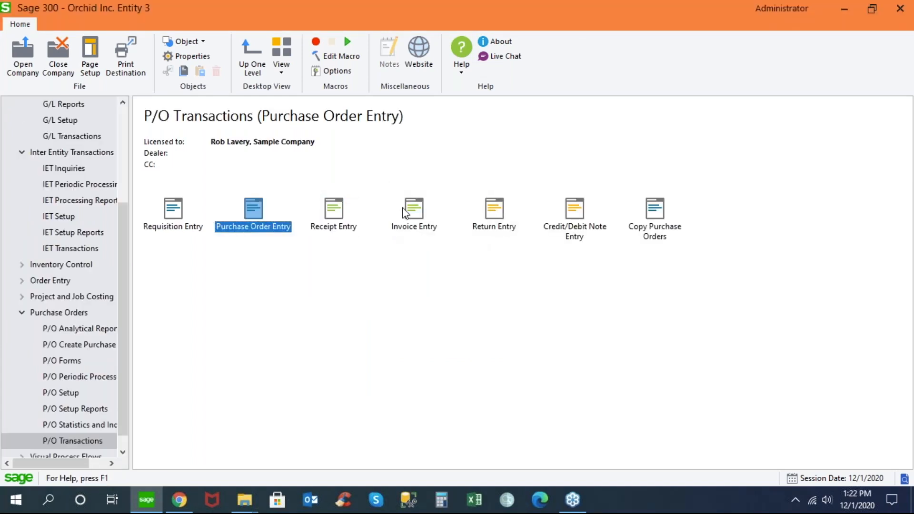
- In P/O Invoice Entry, find and load the Entity 4 vendor invoice dated 12/1/2020
click(418, 211)
double_click(417, 211)
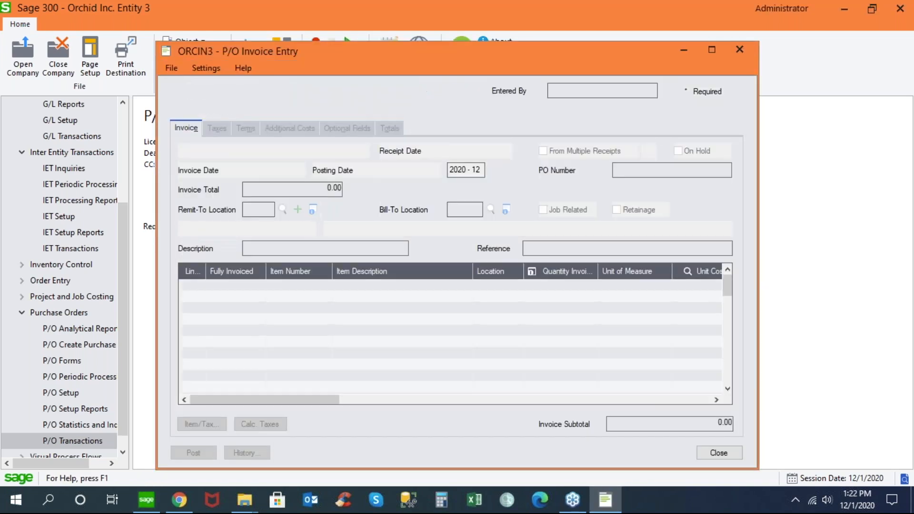
click(440, 90)
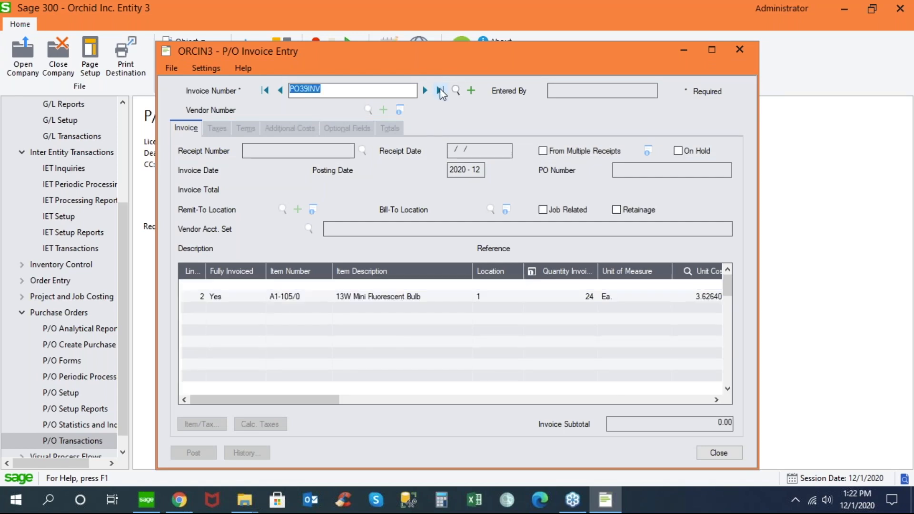
click(455, 91)
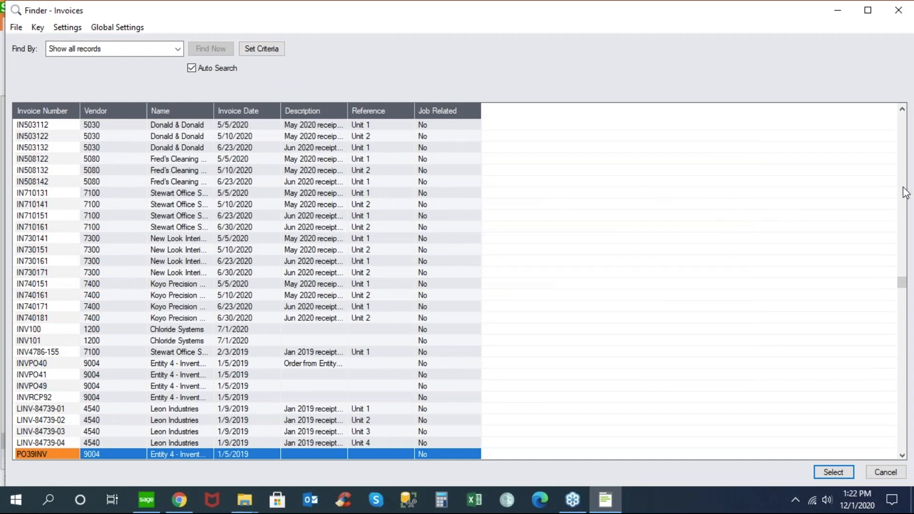
key(Page_Up)
key(Page_Up)
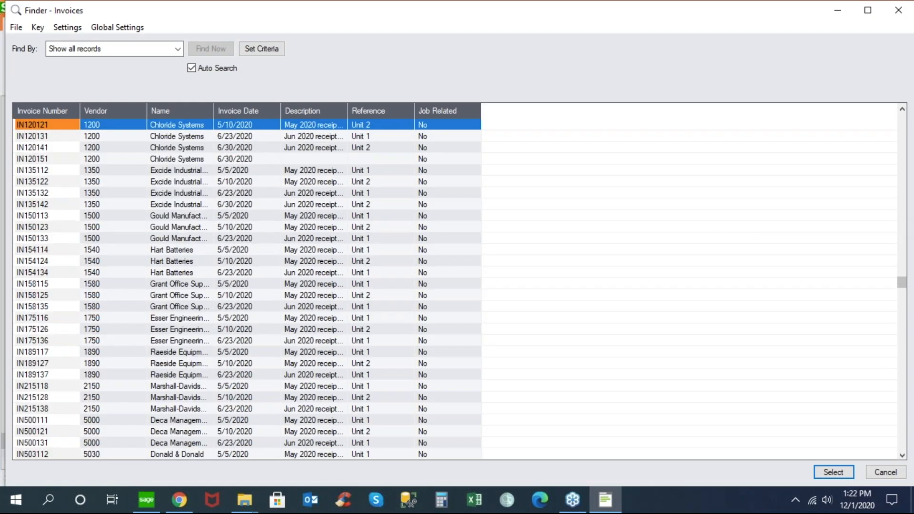
key(Page_Up)
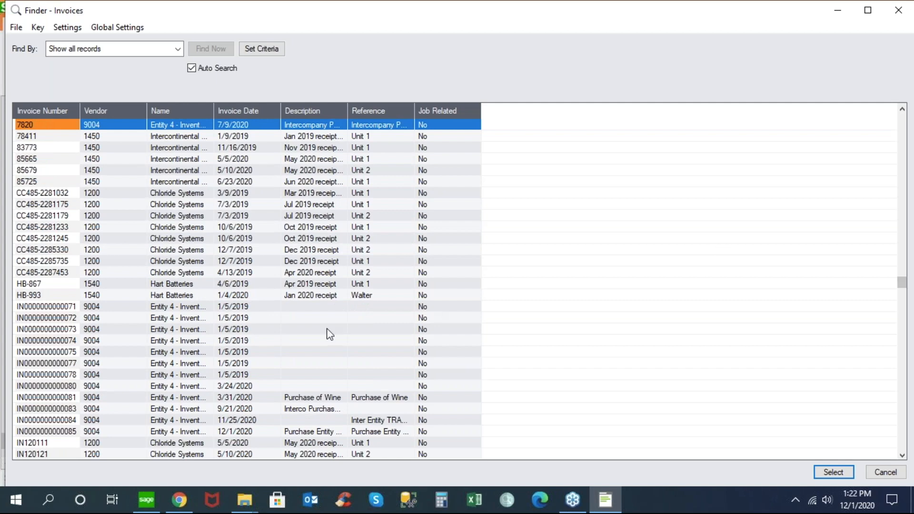
double_click(70, 427)
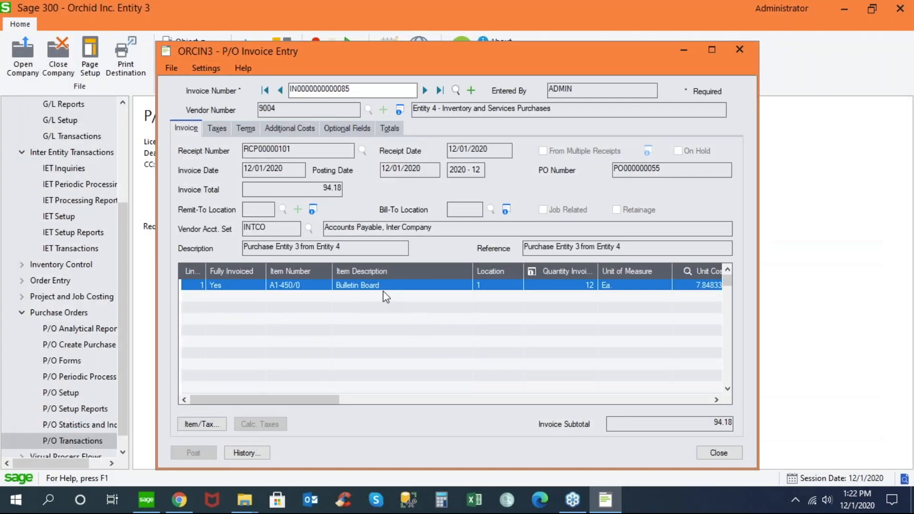
- Check the invoiced quantity and item description on the Bulletin Board line, and close the purchase invoice
click(568, 288)
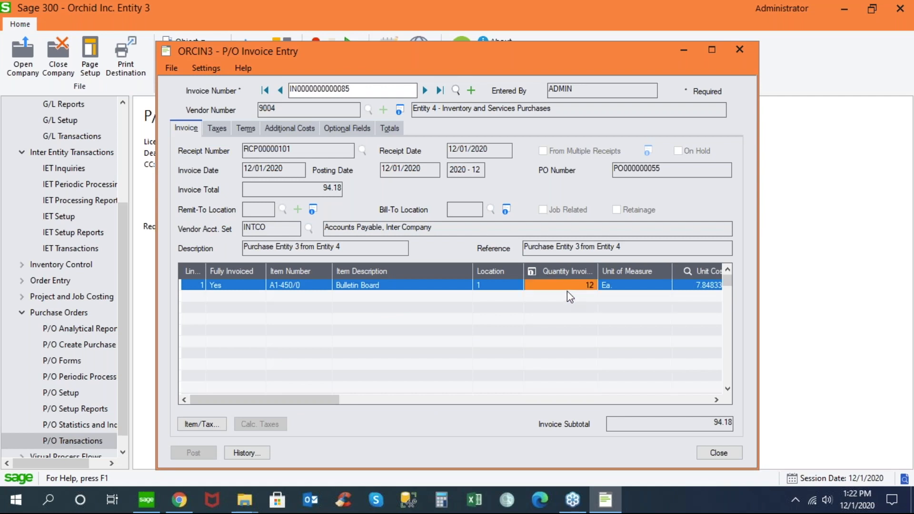
click(434, 287)
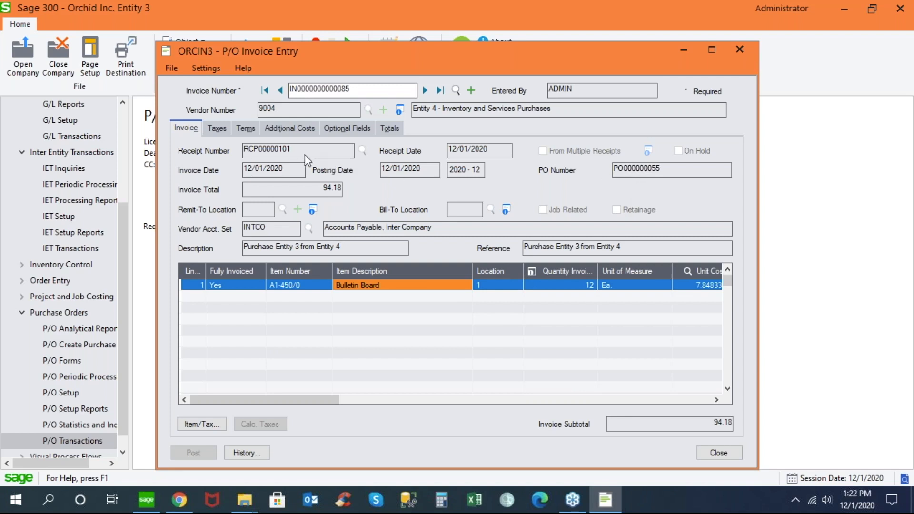
click(715, 453)
- Review the most recent receipt in P/O Receipt Entry, checking its Bulletin Board line, and close it
double_click(338, 210)
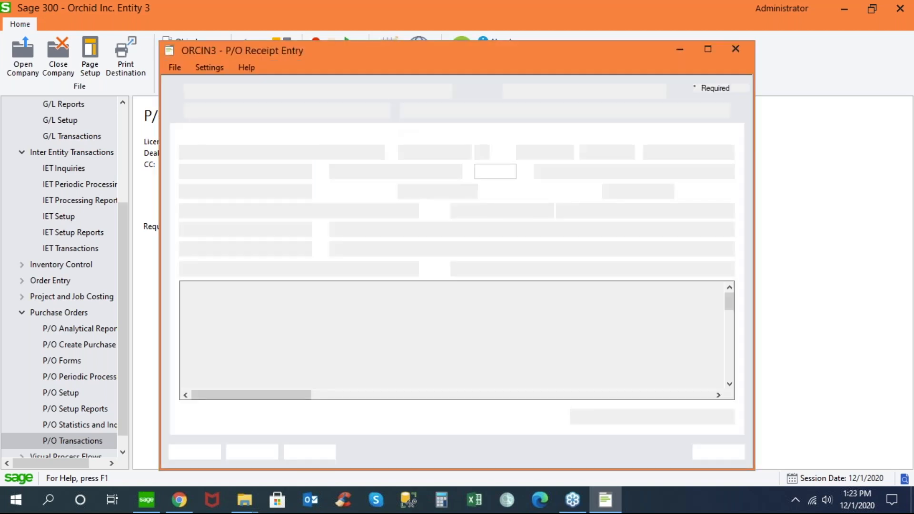
click(414, 92)
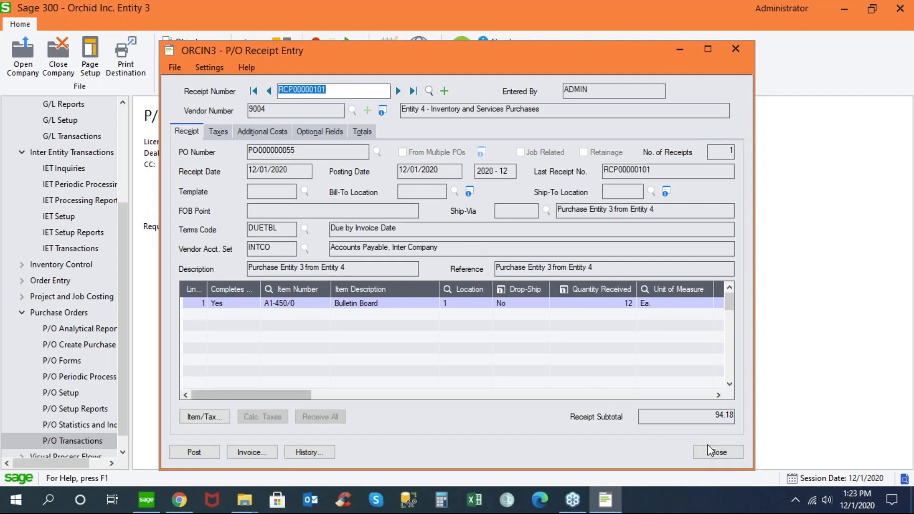
click(717, 452)
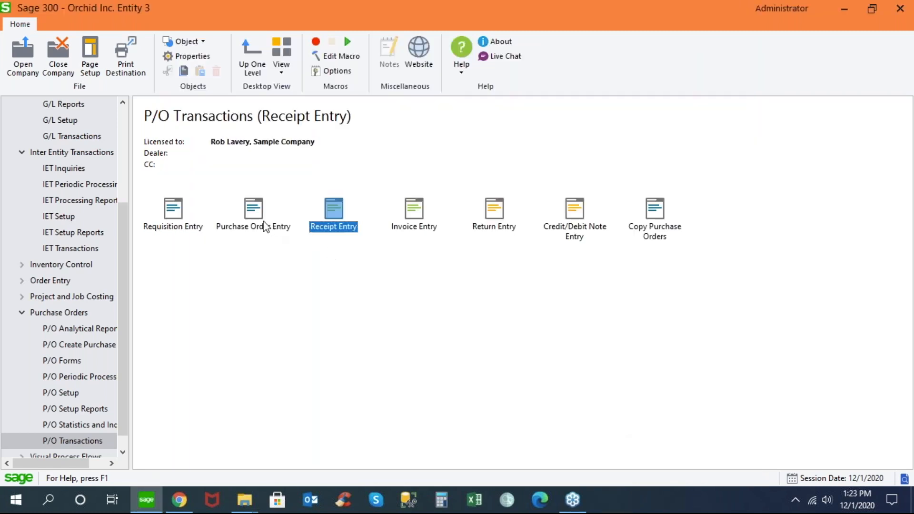
- Review the latest purchase order in P/O Purchase Order Entry, checking the Bulletin Board line's quantity ordered, and close it
double_click(254, 208)
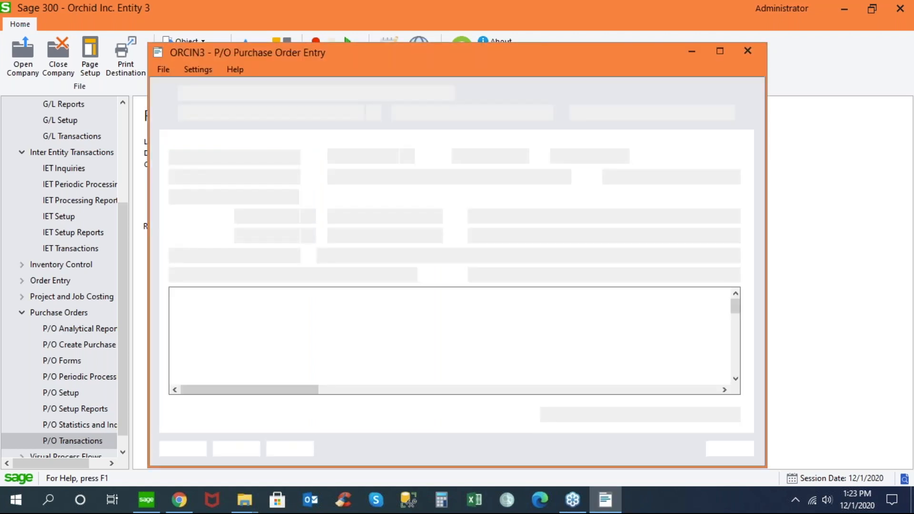
click(416, 93)
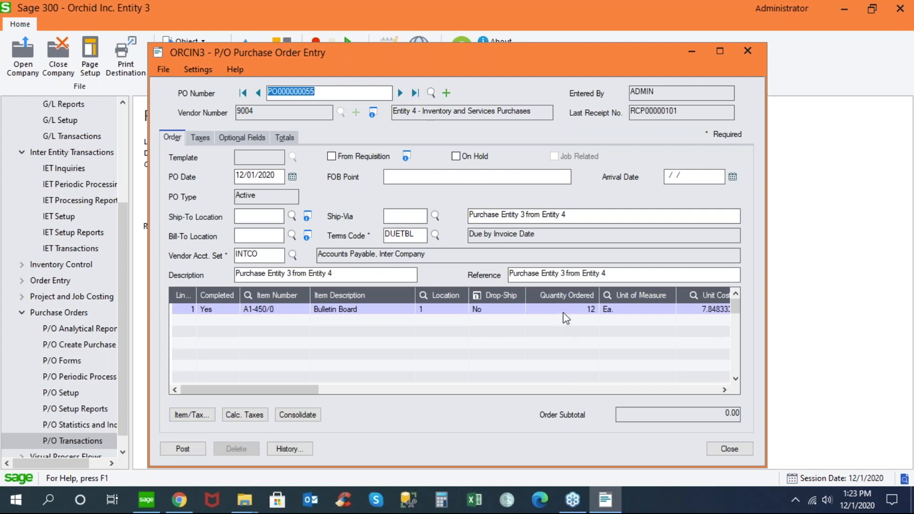
click(562, 310)
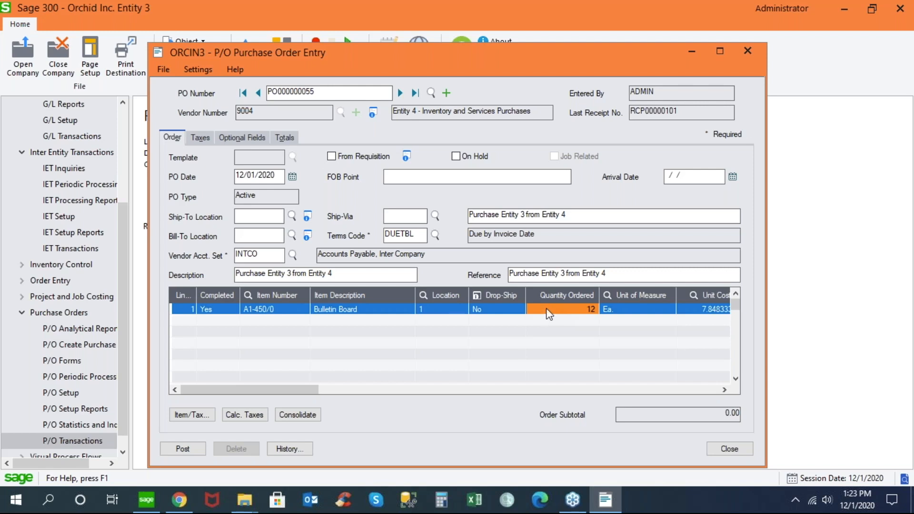
click(728, 449)
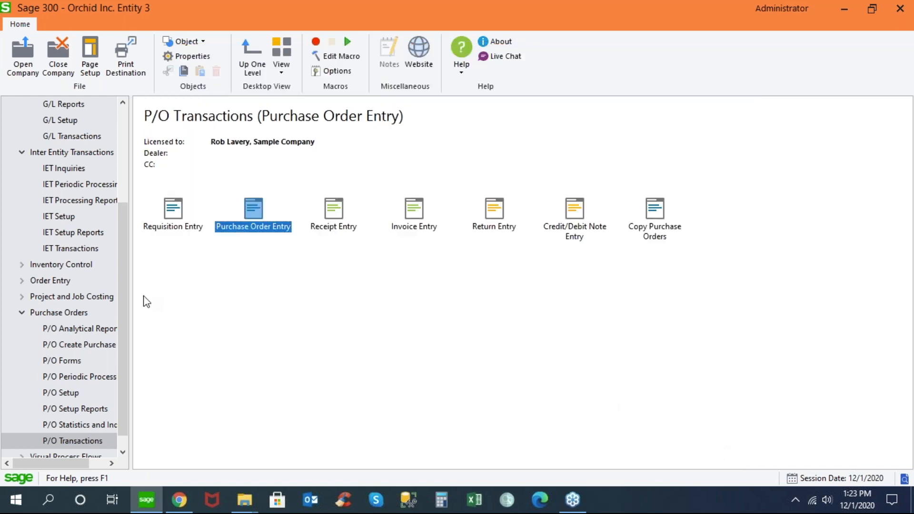
- Open the OE/PO Trade Audit Inquiry from the IET inquiries and locate the latest PO Order to OE Order record
click(76, 170)
double_click(494, 212)
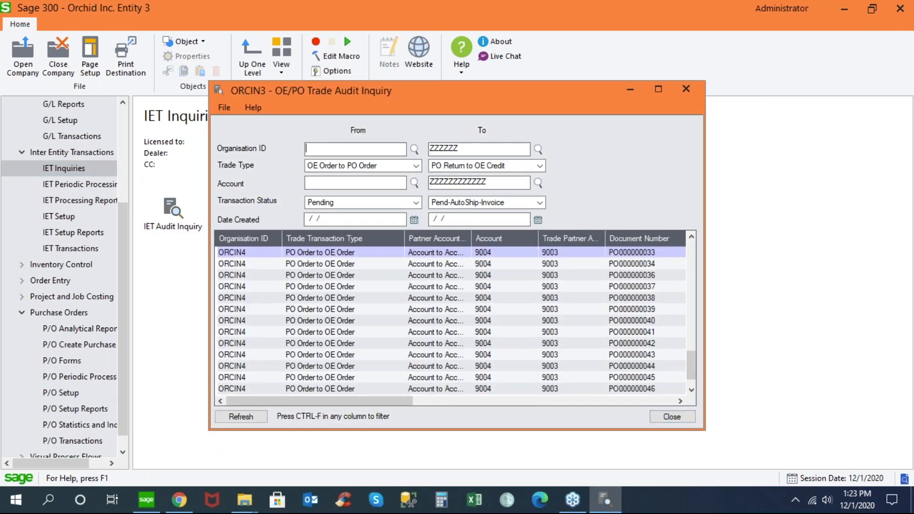
drag(689, 366, 694, 395)
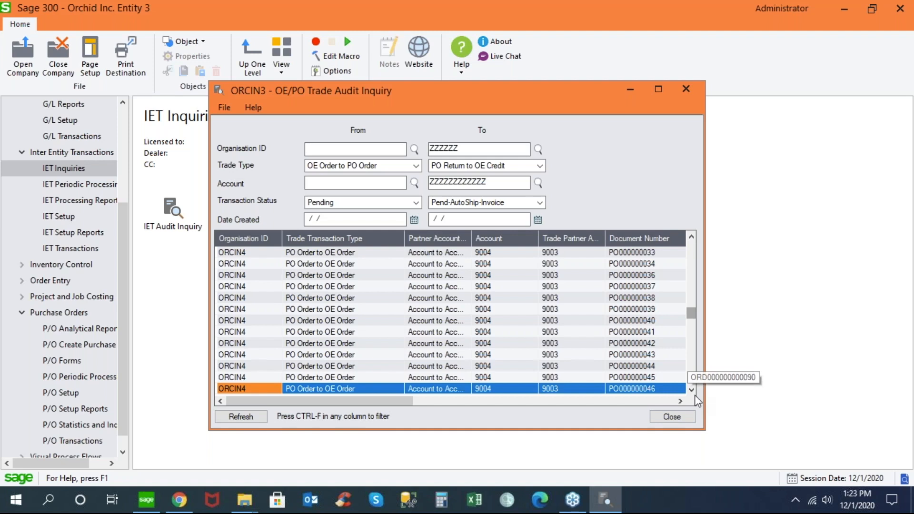
click(693, 391)
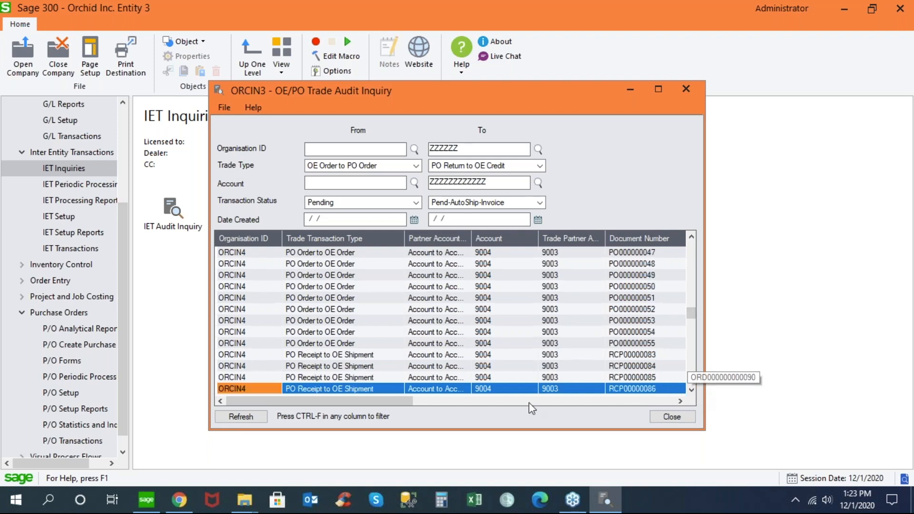
click(283, 345)
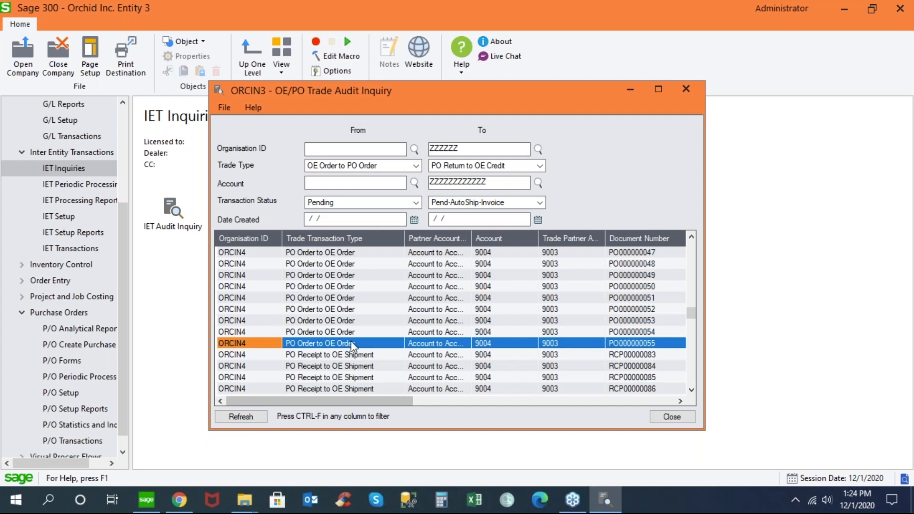
- Look through the remaining trade audit records, from the PO receipts down to the last OE Invoice to PO Invoice record
click(692, 389)
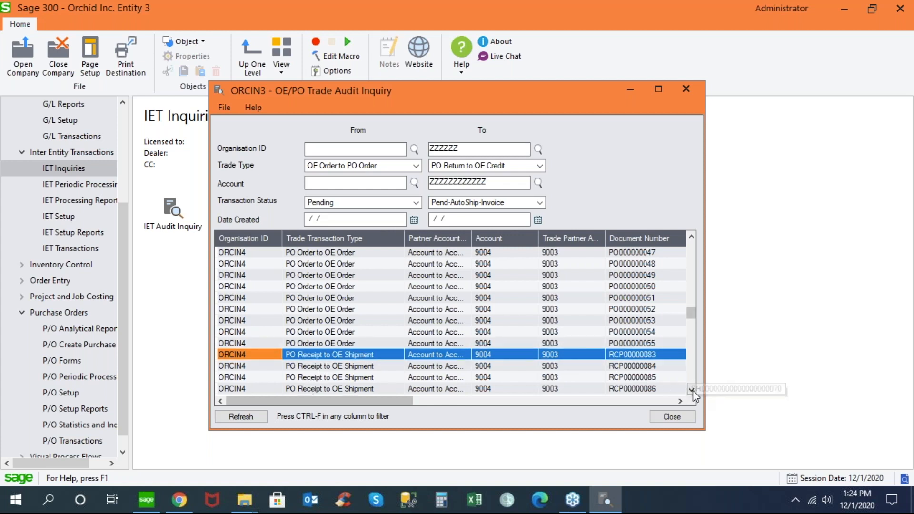
key(Down)
key(Down)
key(Down)
key(Down)
key(Down)
key(Down)
key(Down)
key(Down)
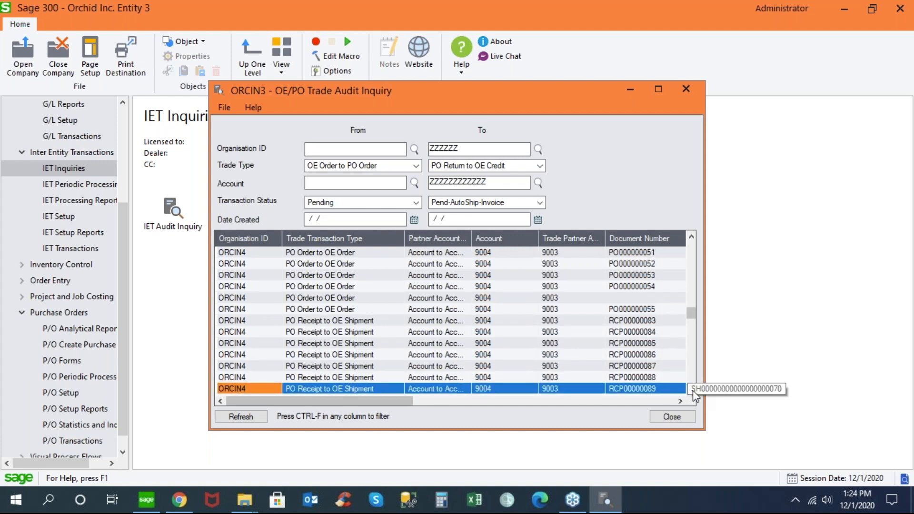
key(Down)
key(Down)
key(Down)
key(Down)
key(Down)
key(Down)
key(Down)
key(Down)
key(Down)
key(Down)
key(Down)
key(Down)
key(Down)
key(Down)
key(Down)
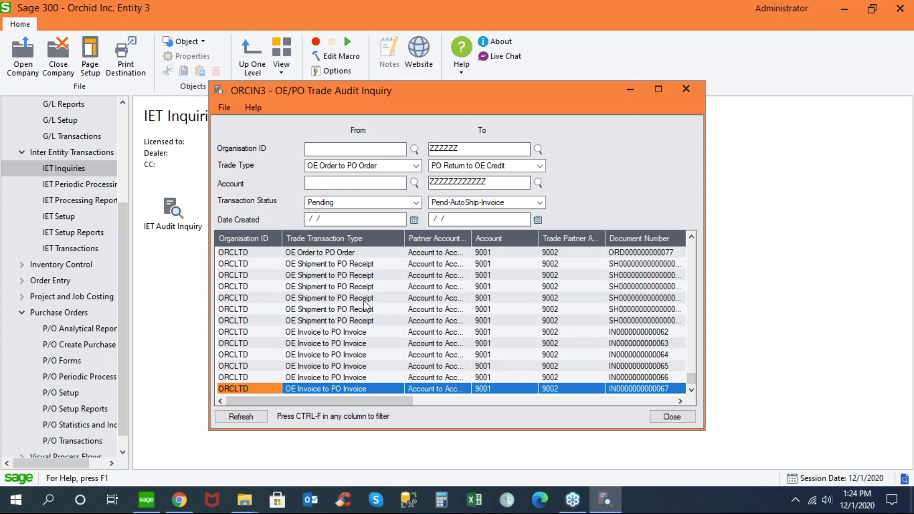
- Review the trade types available for the end of the Trade Type range, and close the OE/PO Trade Audit Inquiry
click(539, 166)
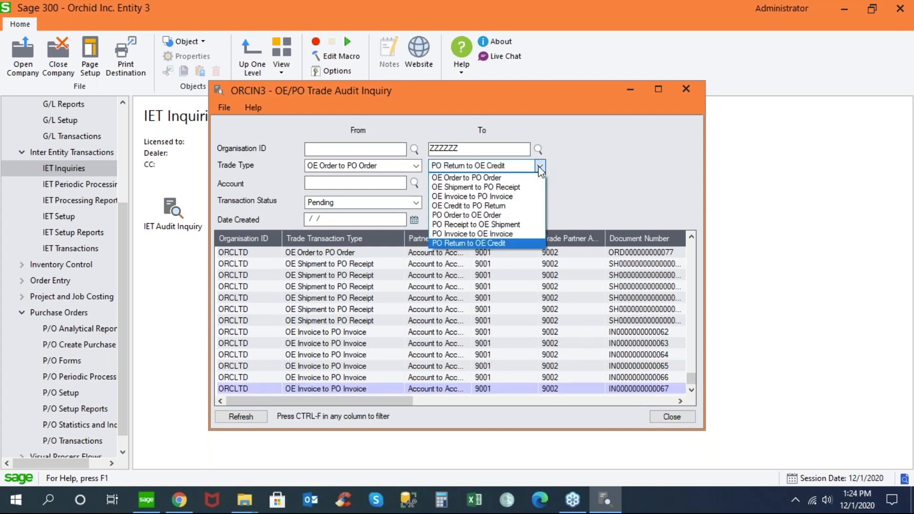
click(540, 167)
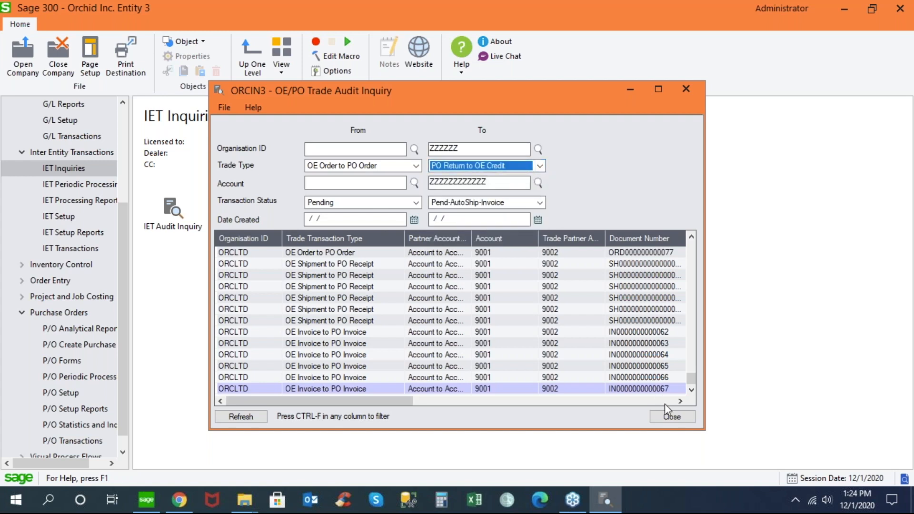
click(671, 416)
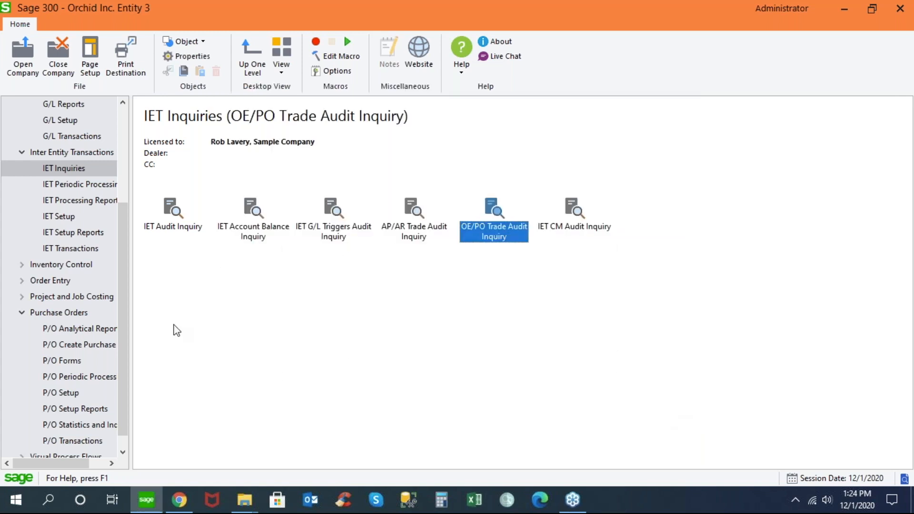
- Collapse the Purchase Orders and General Ledger groups in the navigation tree, and show the IET Setup items
drag(128, 291, 128, 235)
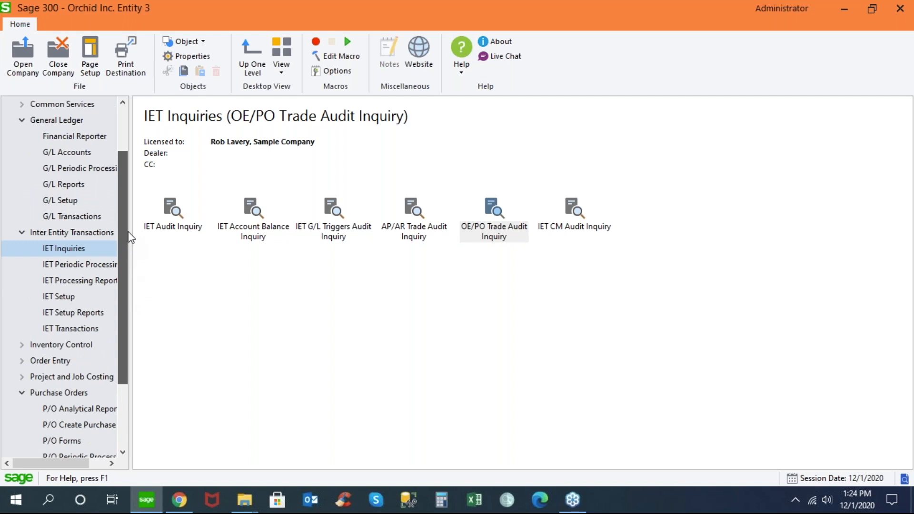
click(20, 393)
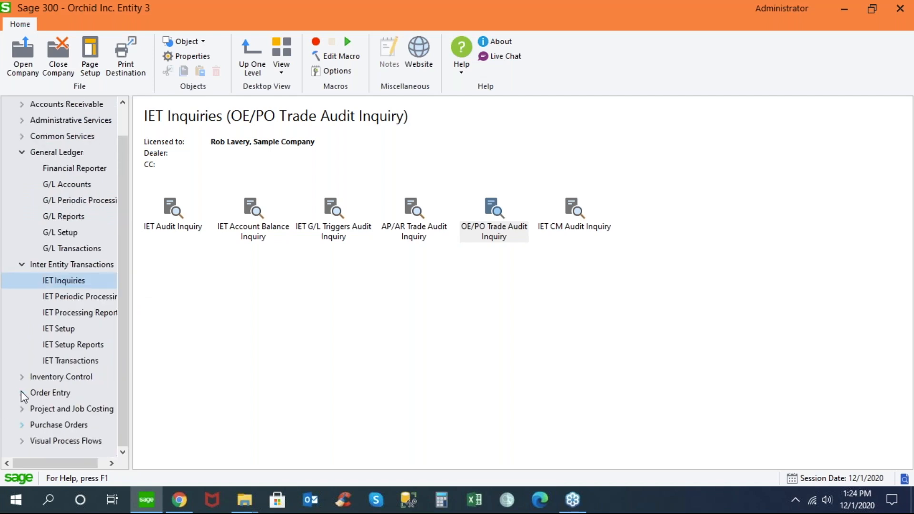
drag(127, 267, 126, 249)
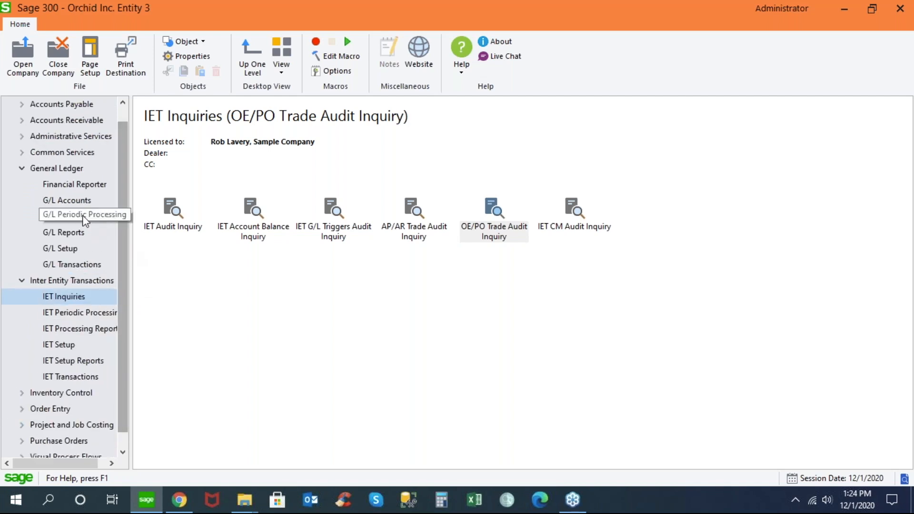
click(21, 169)
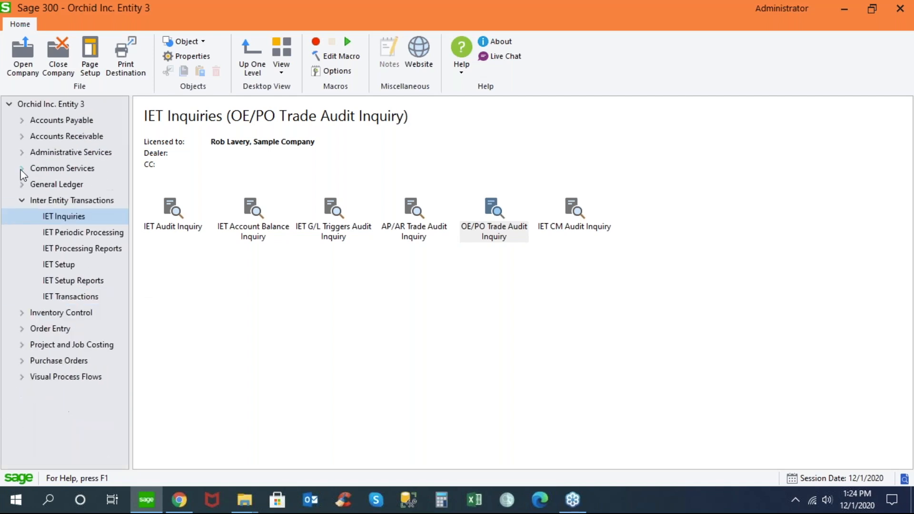
click(59, 265)
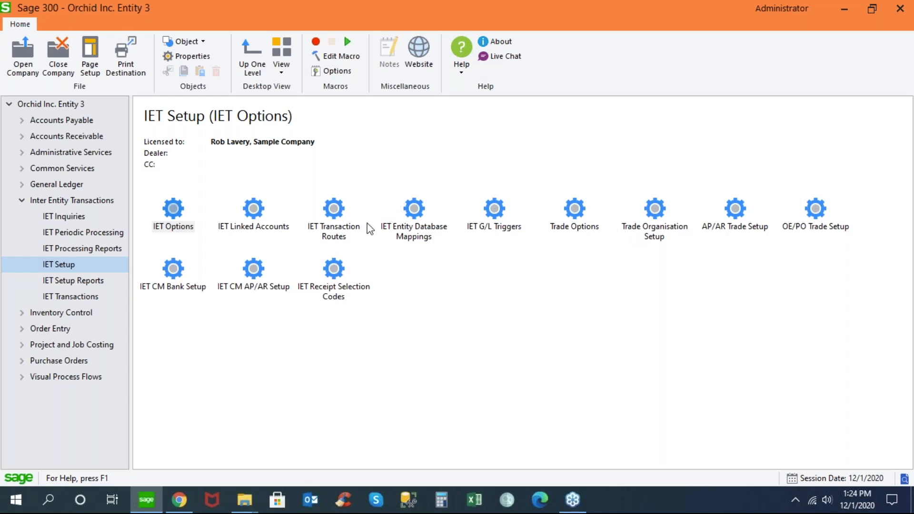
- Review the A/P - A/R and O/E - P/O settings in Trade Options from IET Setup, and close them
click(50, 328)
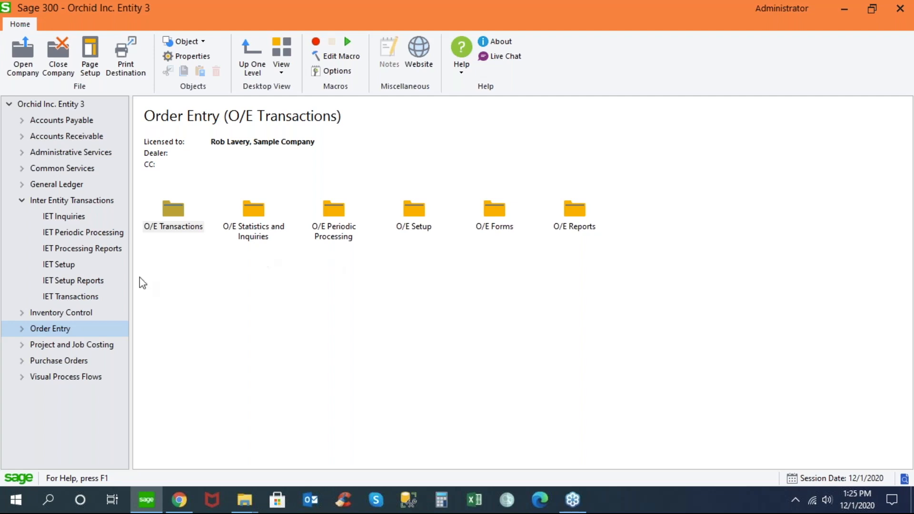
click(80, 267)
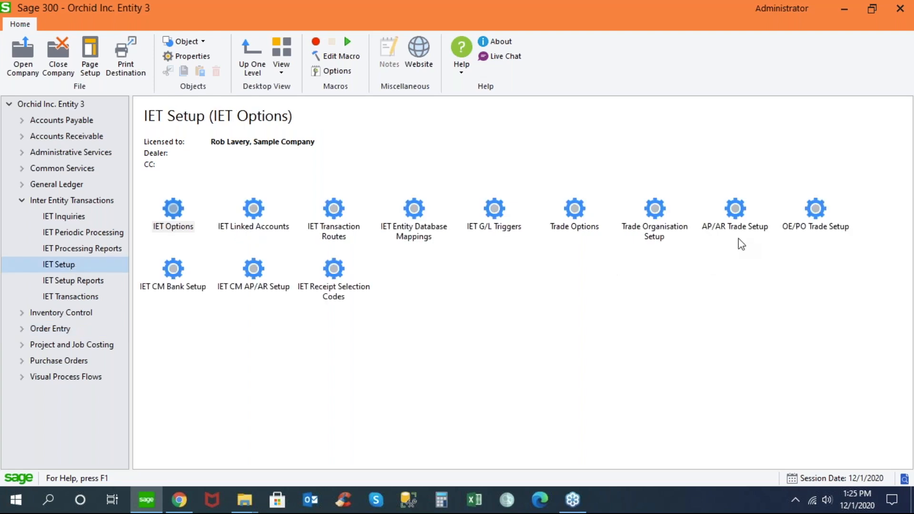
double_click(582, 210)
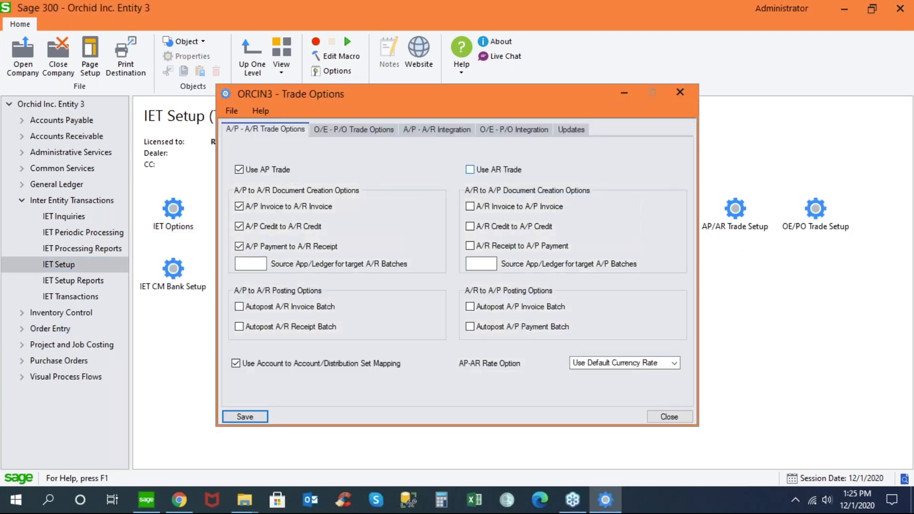
click(376, 129)
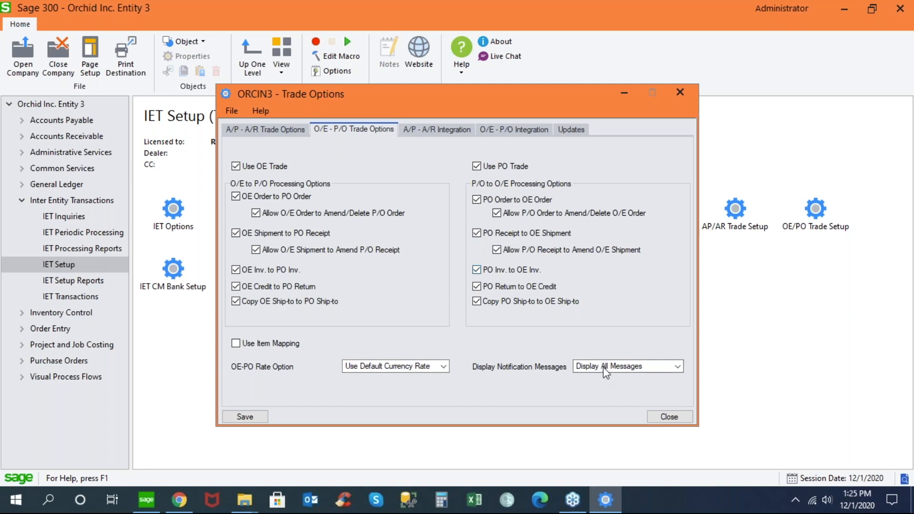
click(663, 418)
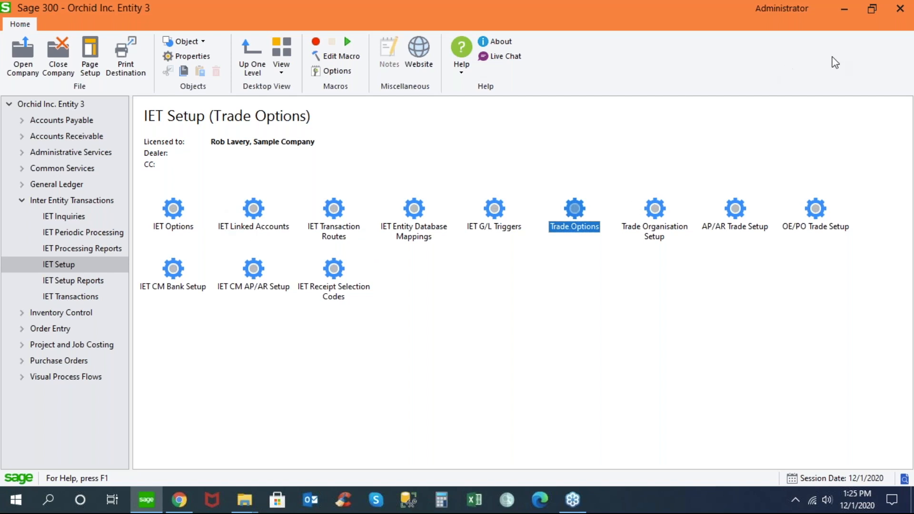
click(901, 45)
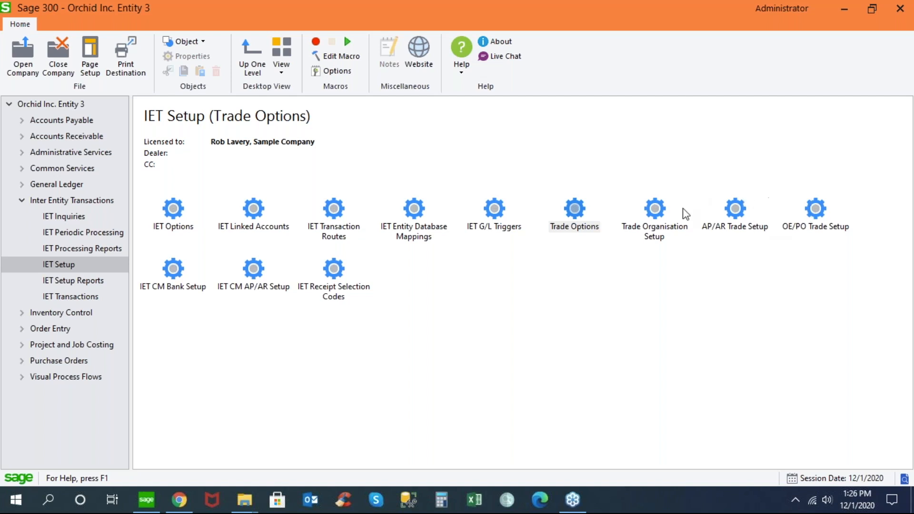
click(97, 200)
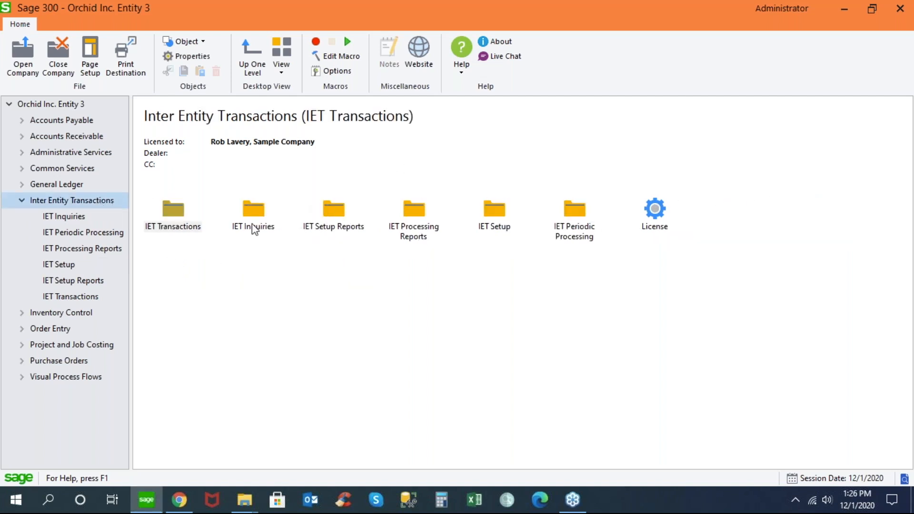
click(71, 265)
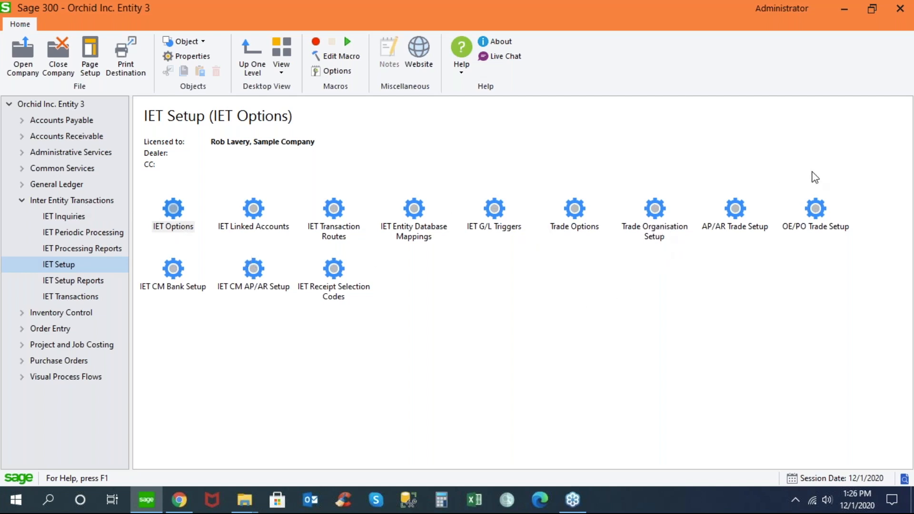
click(899, 41)
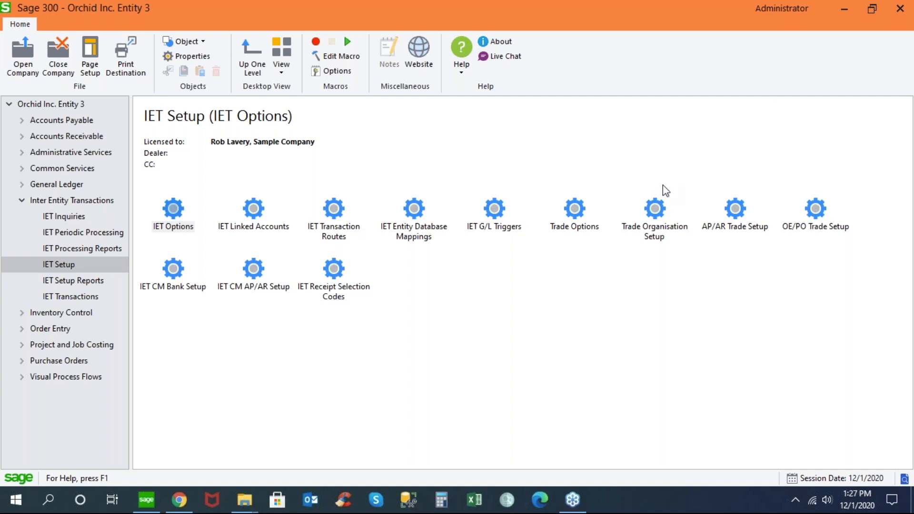
- Enable Use Item Mapping in the O/E - P/O Trade Options, save the setting, and close Trade Options
click(577, 214)
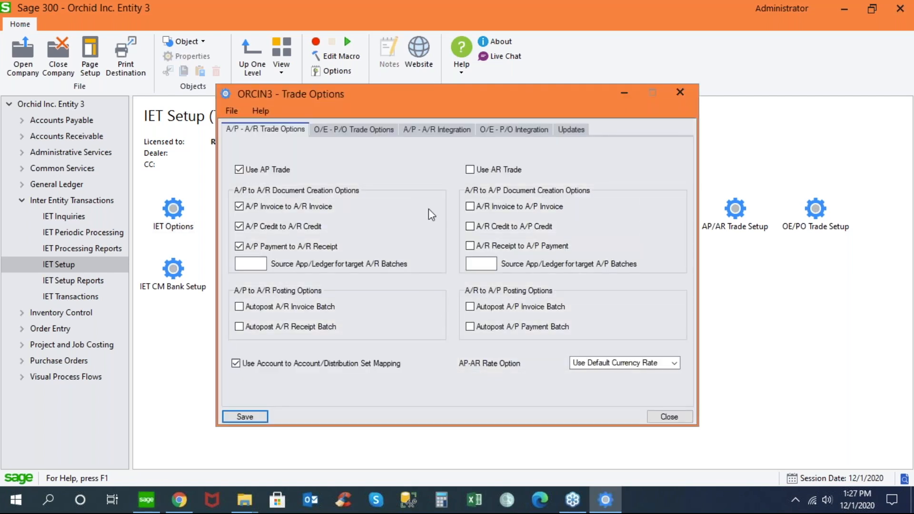
click(351, 125)
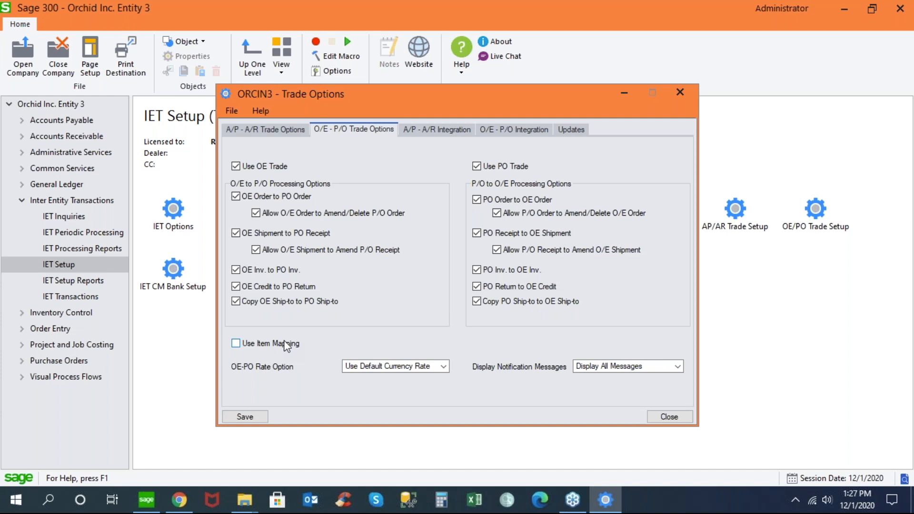
click(237, 344)
click(248, 418)
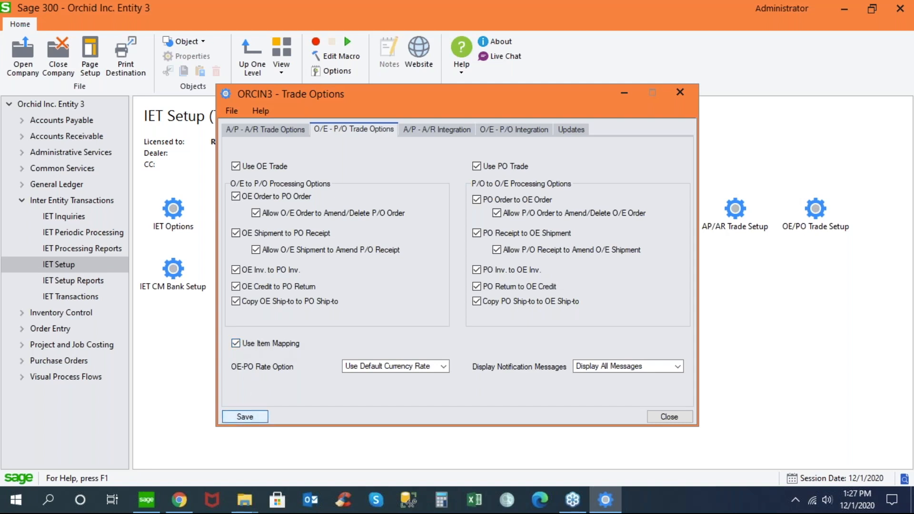
click(669, 418)
- Examine the source and target item columns under Item Mapping in OE/PO Trade Setup on a blank Item line, and close the setup
double_click(811, 223)
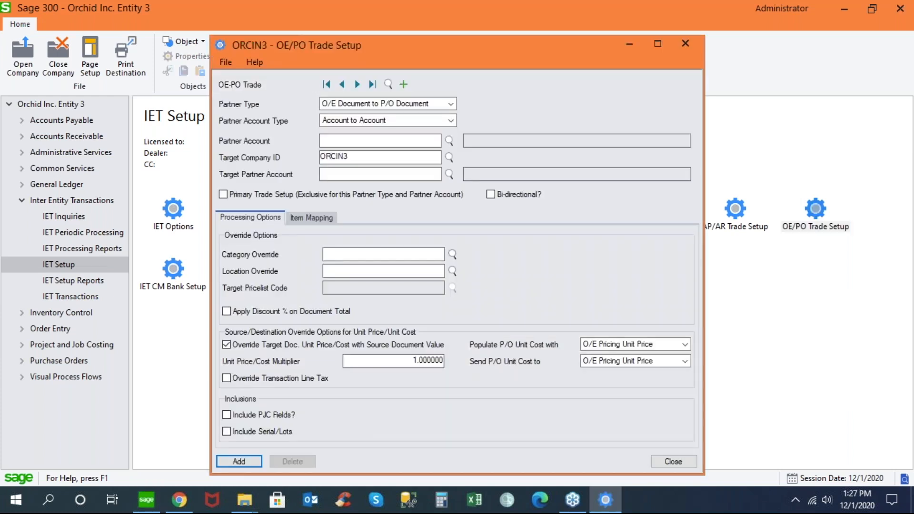
click(319, 218)
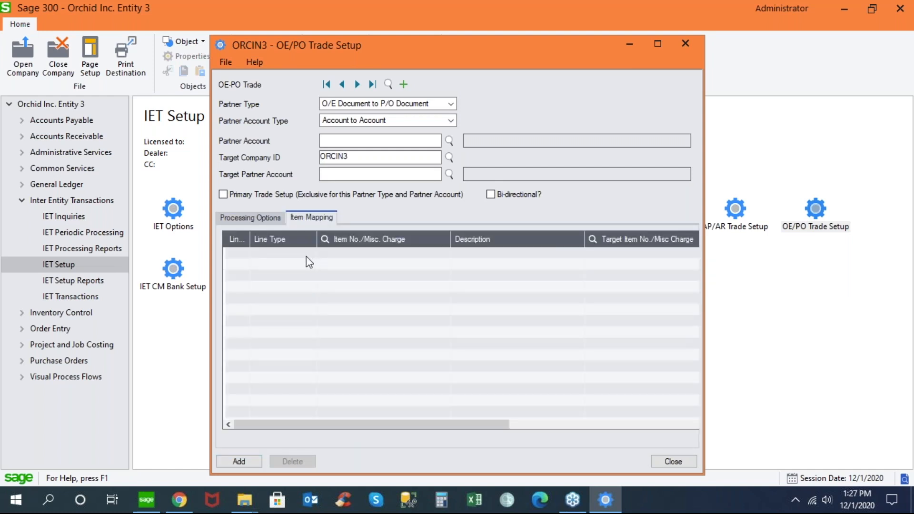
click(306, 256)
click(364, 256)
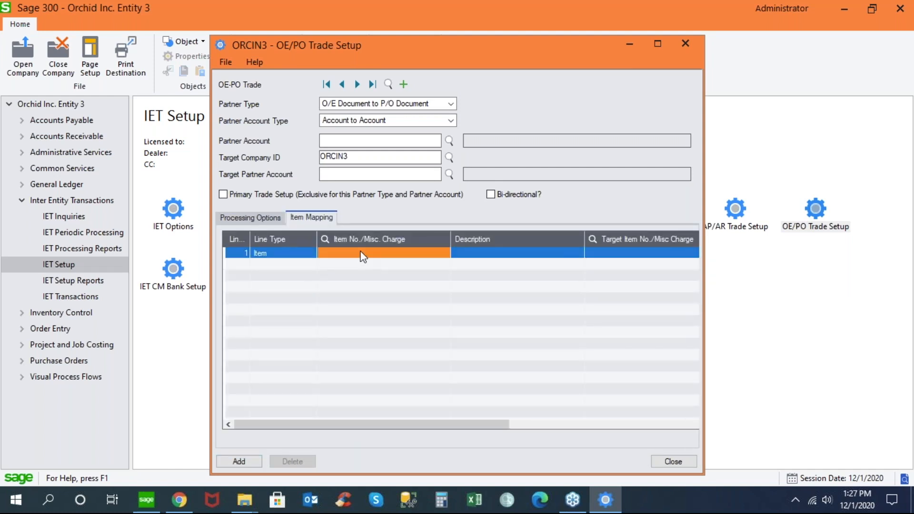
click(642, 256)
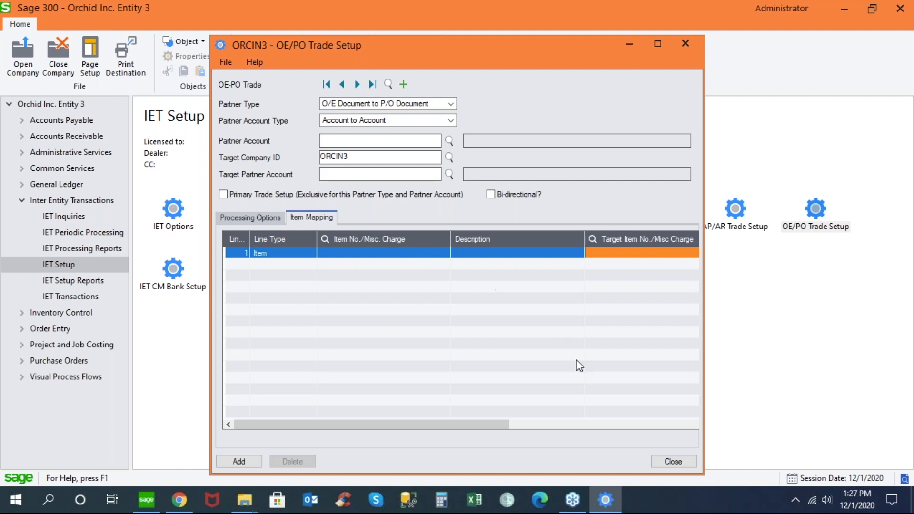
click(673, 461)
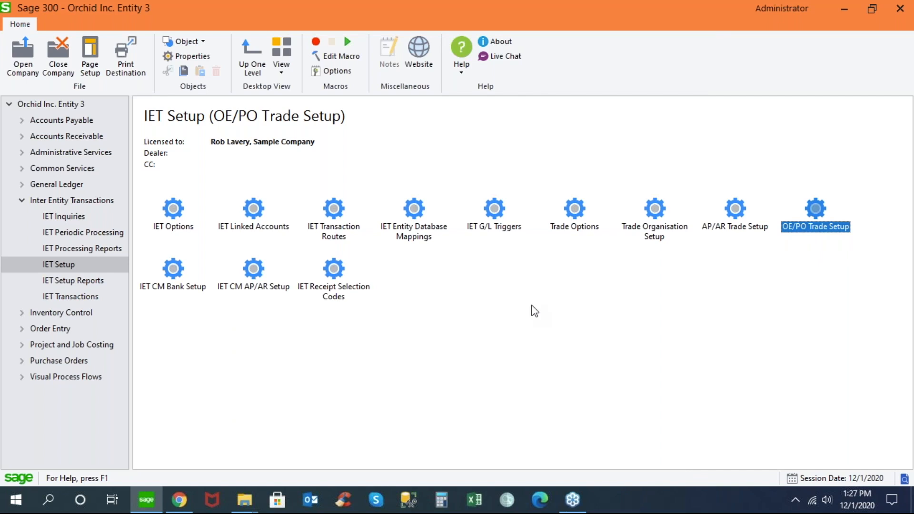
click(905, 44)
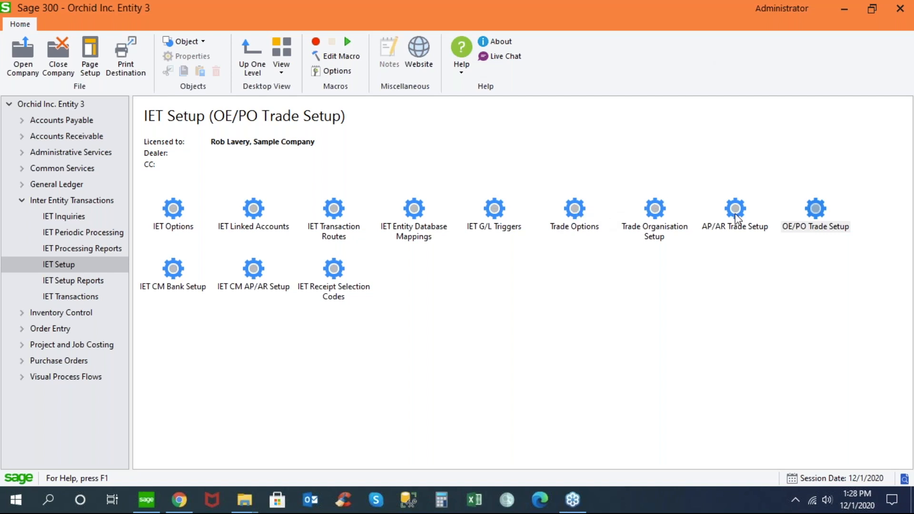
- Try IS as the Category Override in the OE/PO Trade Setup processing options
double_click(814, 212)
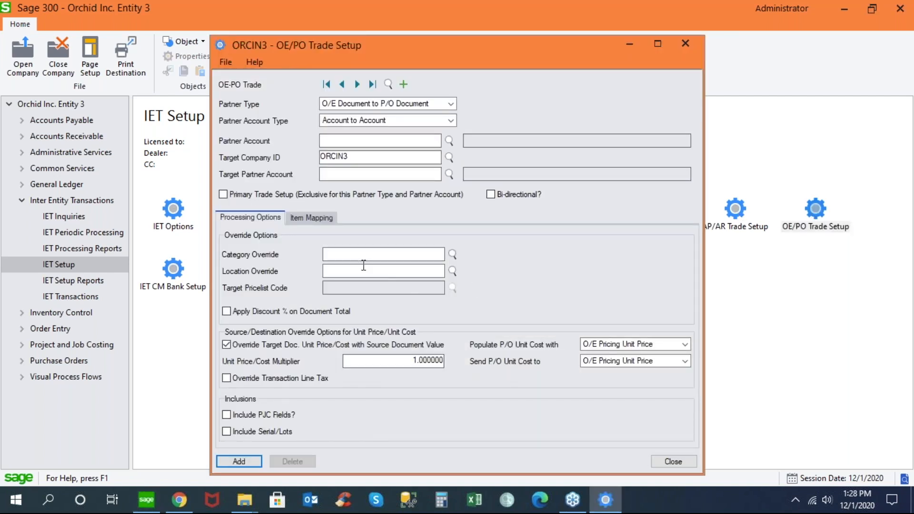
click(358, 254)
text(IS)
drag(422, 256, 298, 254)
click(341, 270)
click(226, 312)
- Review the options for populating and sending the P/O unit cost, and close OE/PO Trade Setup without saving changes
click(684, 345)
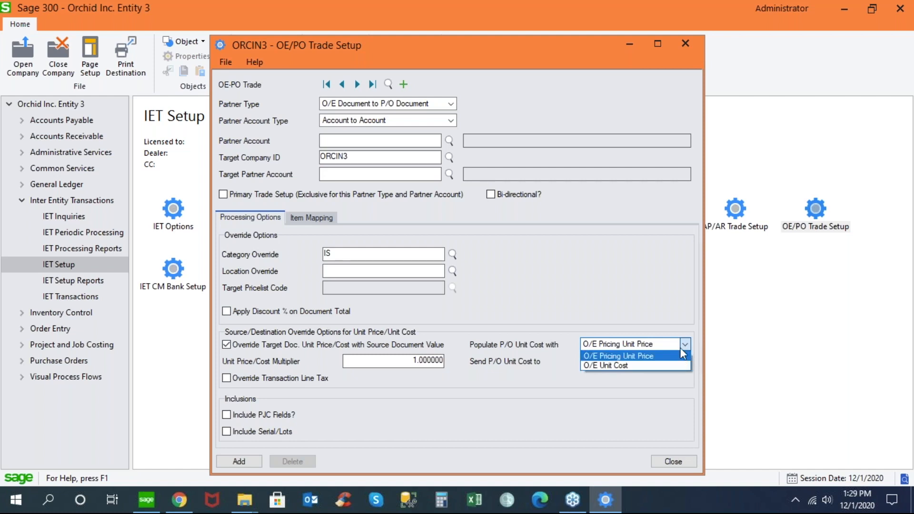
click(685, 345)
click(684, 361)
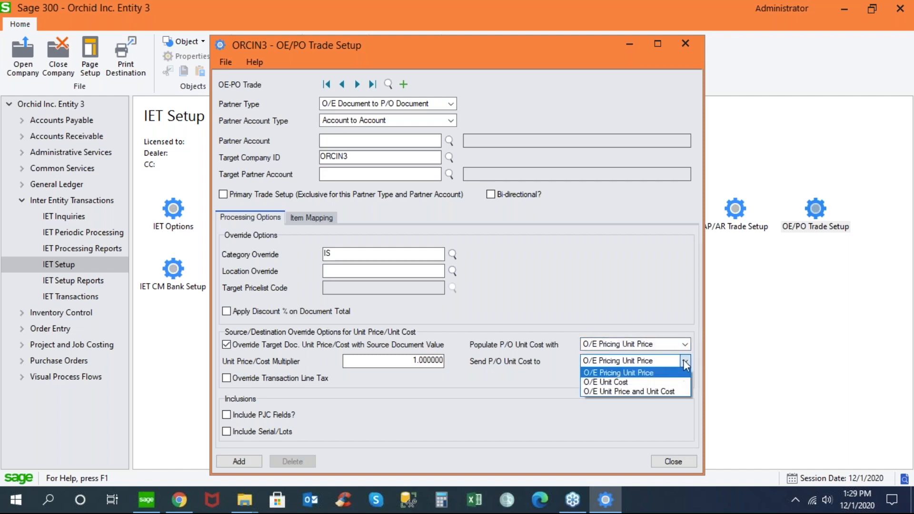
click(684, 359)
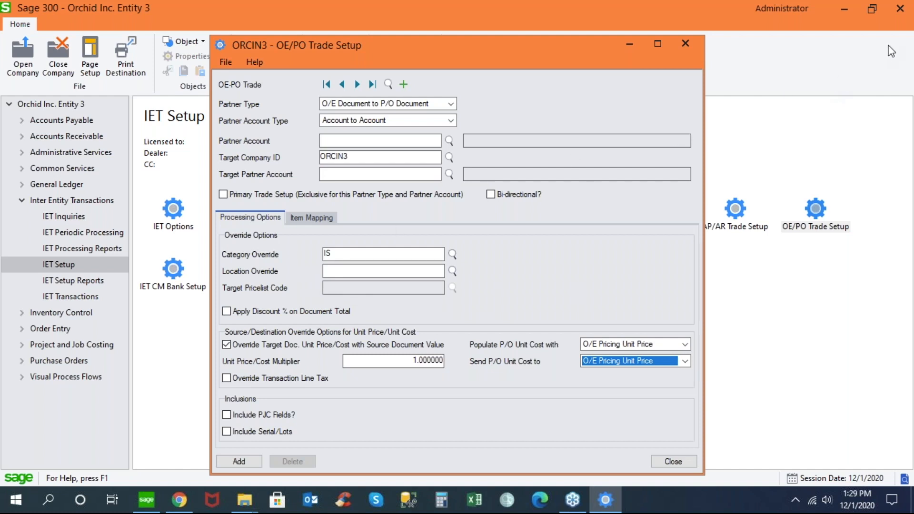
click(666, 459)
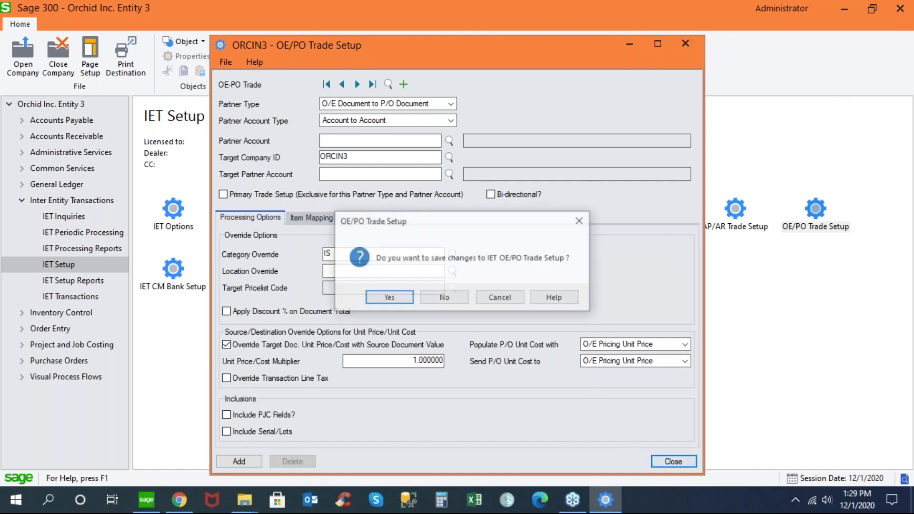
click(437, 298)
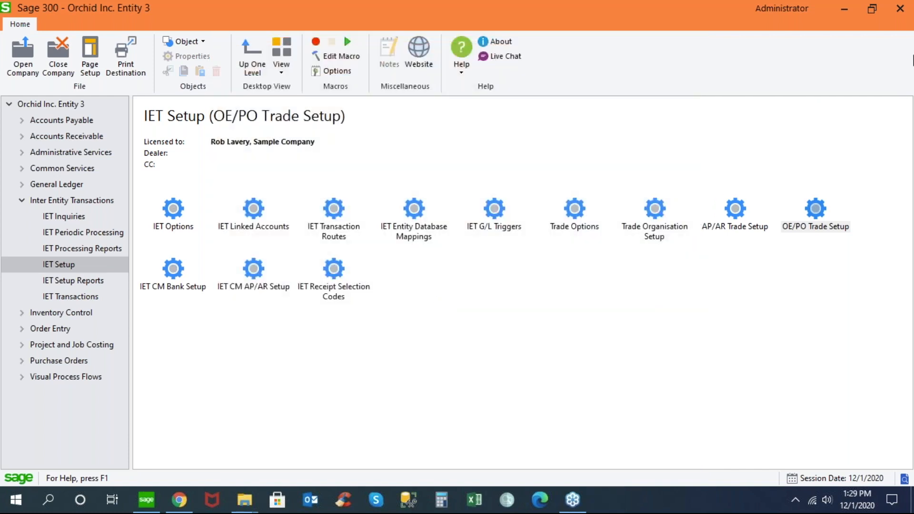
click(908, 48)
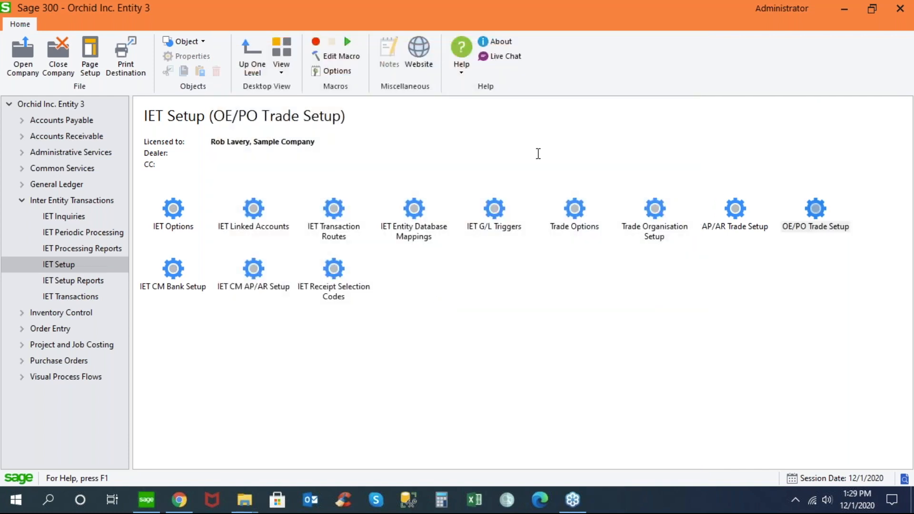